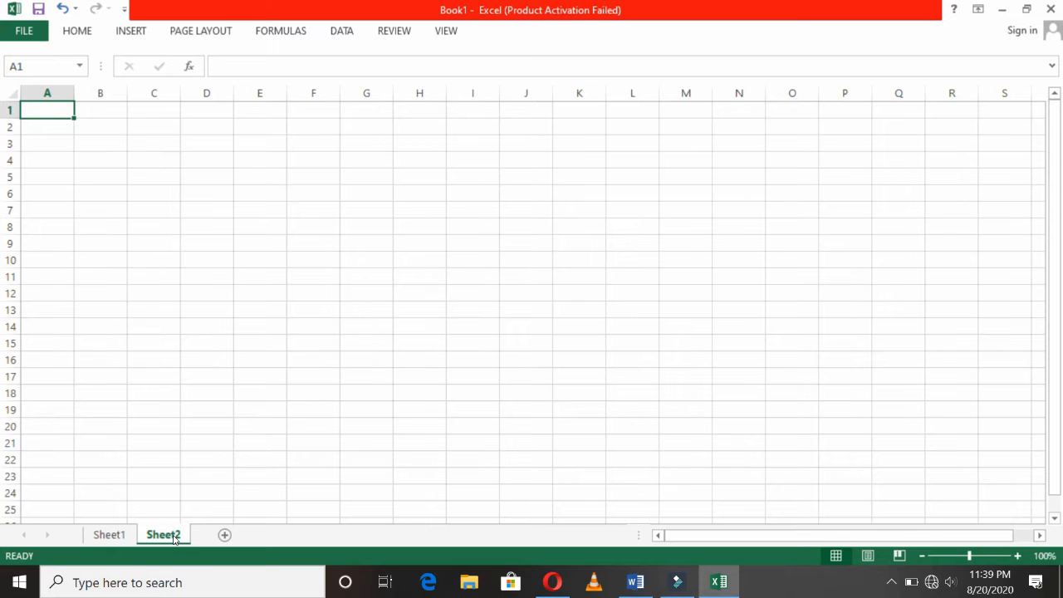
{"action": "key", "text": "Right"}
{"action": "key", "text": "Down"}
{"action": "key", "text": "Down"}
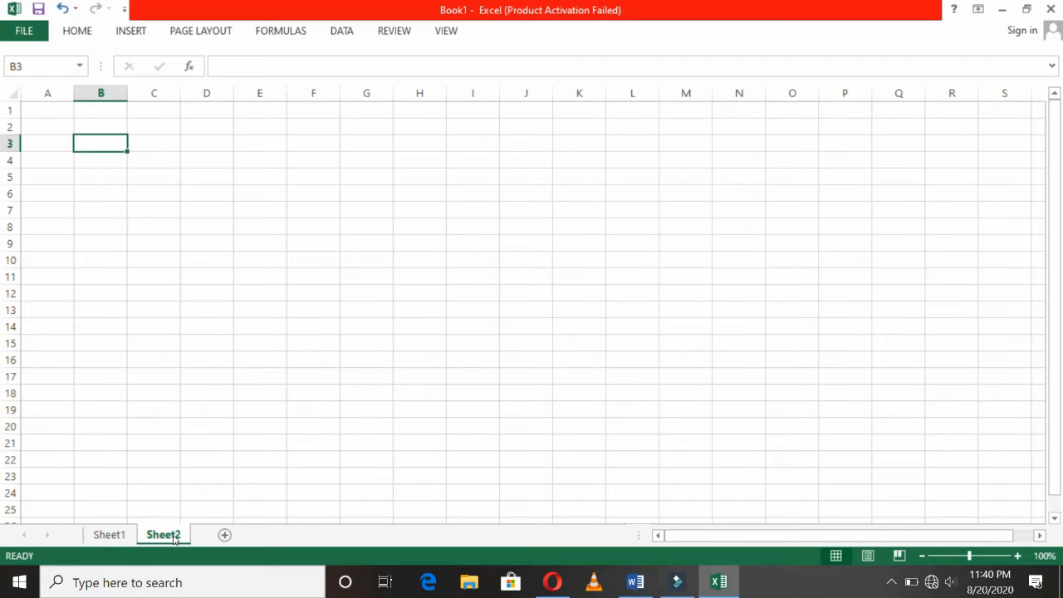
Create a new blank workbook and enter the title TRANSPORT COMPANY in cell B2
{"action": "key", "text": "ctrl+n"}
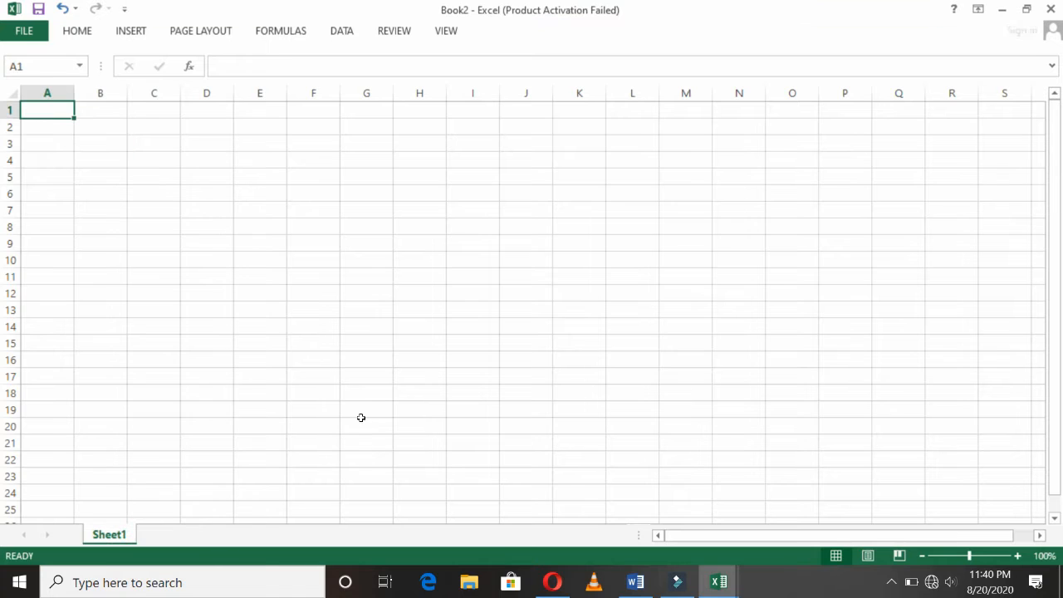
{"action": "left_click", "coordinate": [101, 124]}
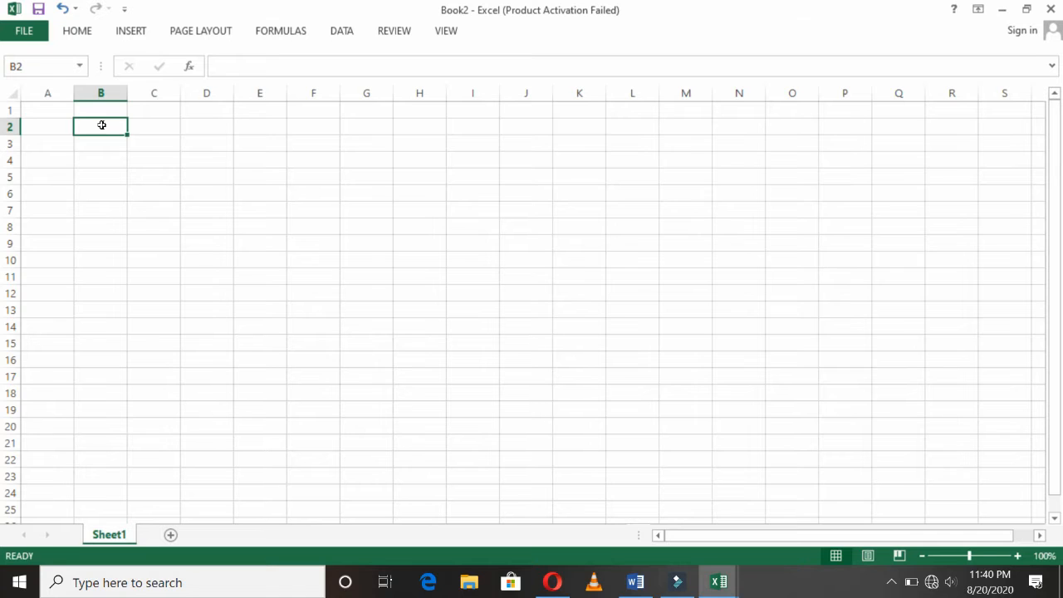
{"action": "type", "text": "TRANS"}
{"action": "type", "text": "PPR"}
{"action": "key", "text": "BackSpace"}
{"action": "key", "text": "BackSpace"}
{"action": "key", "text": "BackSpace"}
{"action": "type", "text": "PORT"}
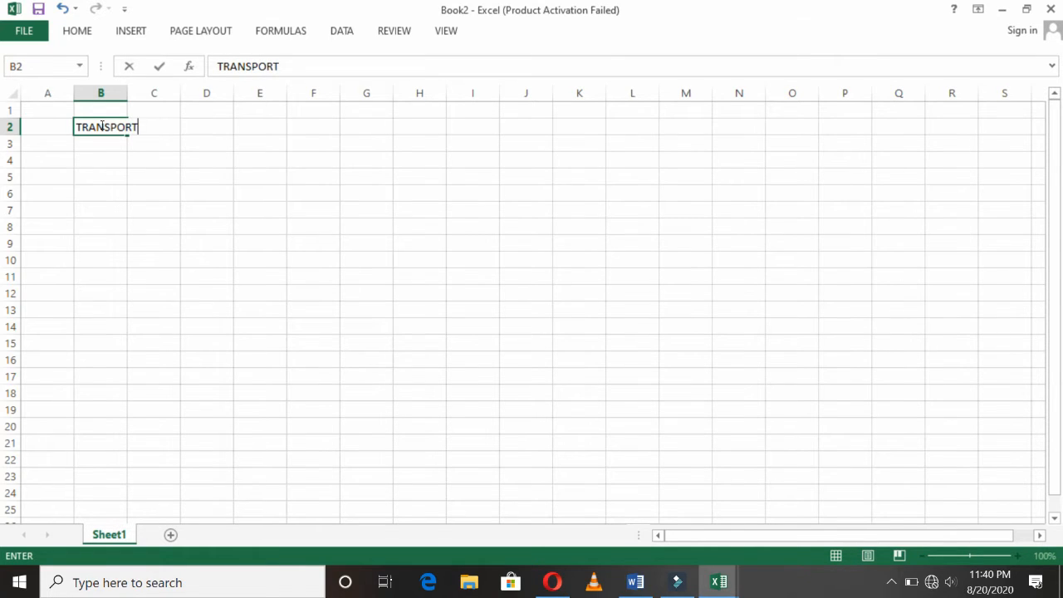
{"action": "type", "text": " COMPANY"}
{"action": "key", "text": "Return"}
{"action": "key", "text": "Return"}
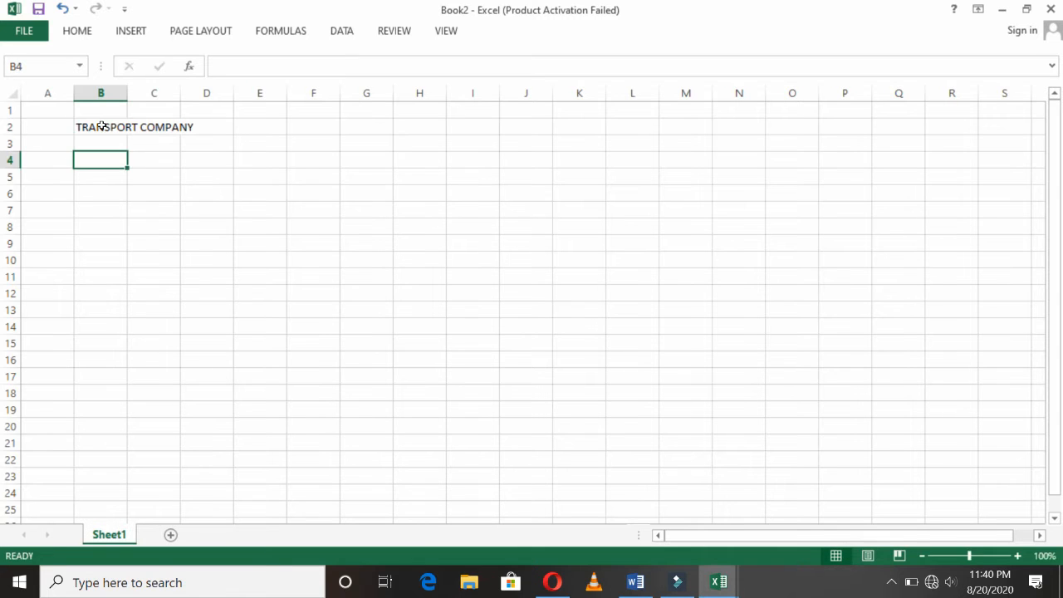
Add the word METRO in front of the title in B2 to make it METRO TRANSPORT COMPANY
{"action": "left_click", "coordinate": [101, 126]}
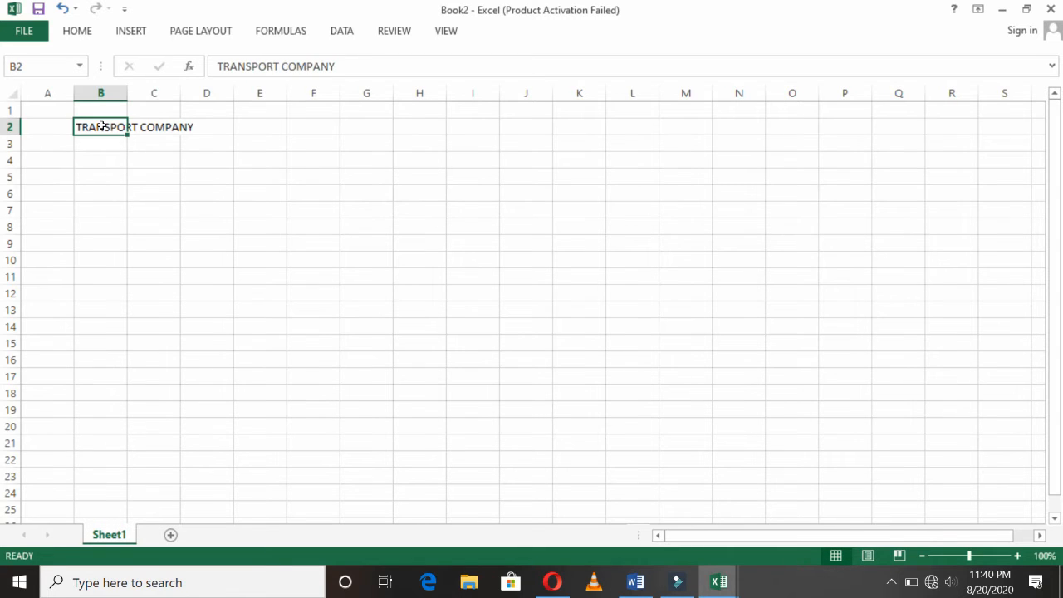
{"action": "double_click", "coordinate": [100, 126]}
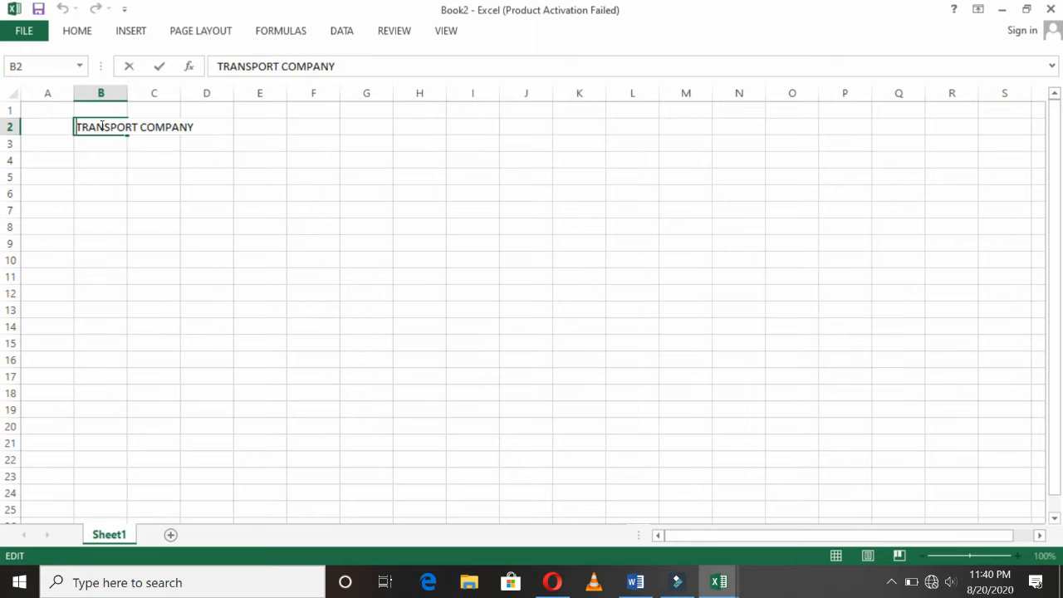
{"action": "type", "text": "METRO"}
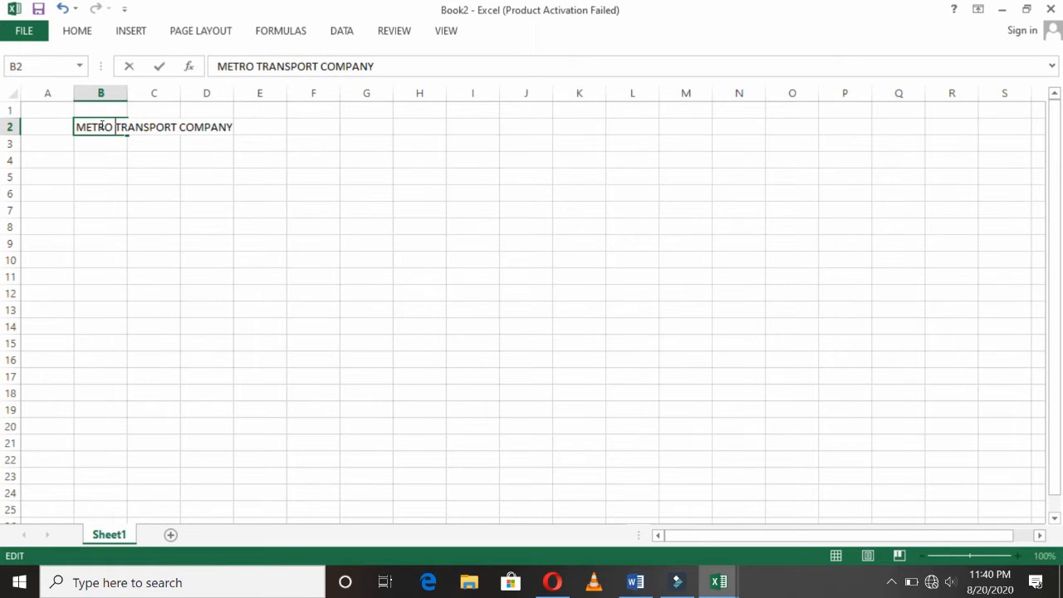
{"action": "key", "text": "Return"}
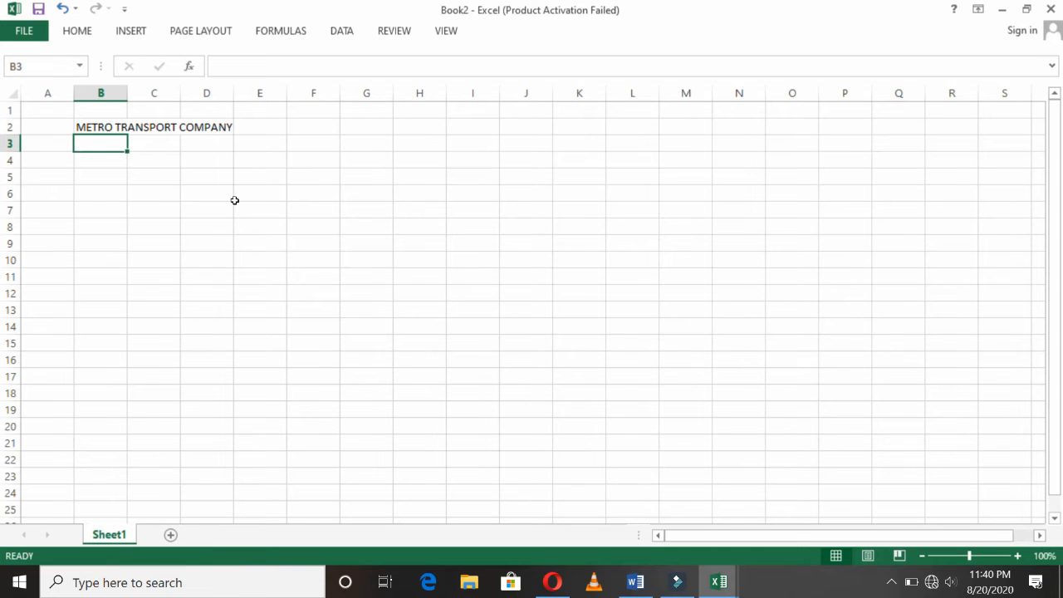
Enter DAY 1 in cell B3 beneath the company title
{"action": "scroll", "coordinate": [235, 200], "scroll_direction": "up", "scroll_amount": 2, "text": "ctrl"}
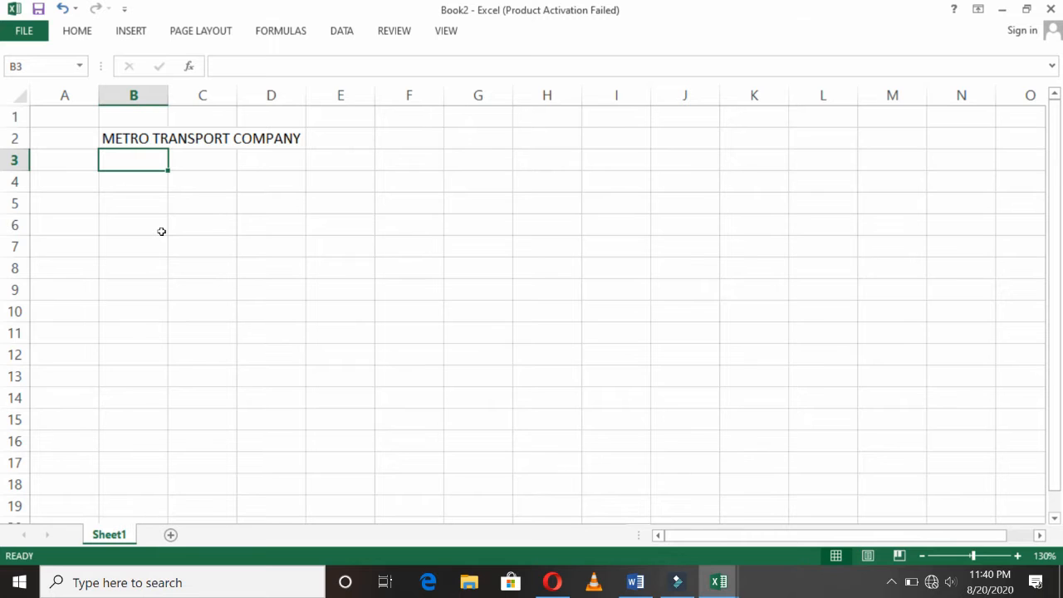
{"action": "type", "text": "DATE"}
{"action": "key", "text": "BackSpace"}
{"action": "key", "text": "BackSpace"}
{"action": "key", "text": "BackSpace"}
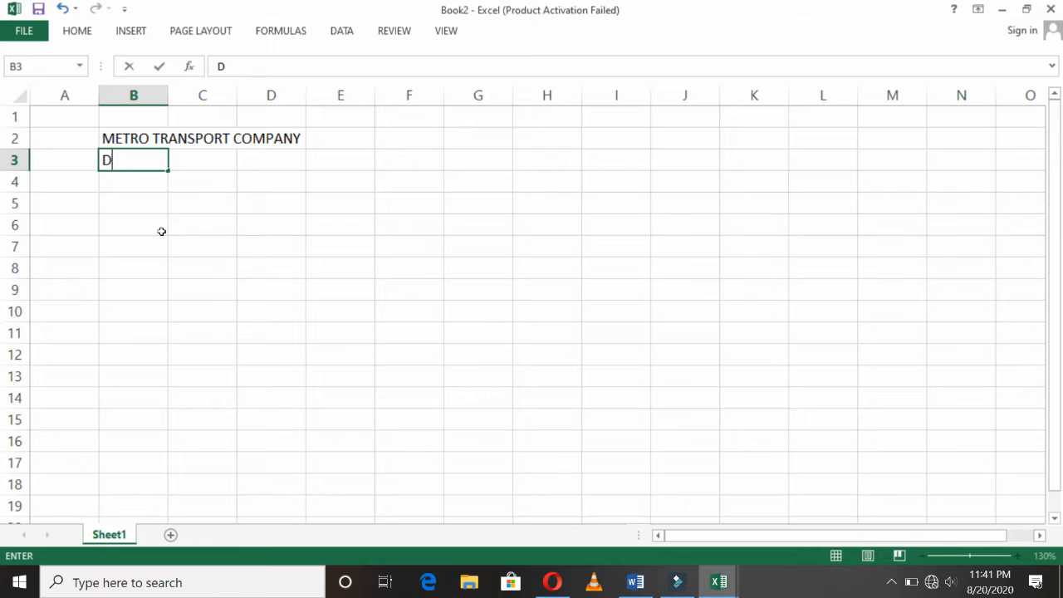
{"action": "type", "text": "AY 1"}
{"action": "key", "text": "Return"}
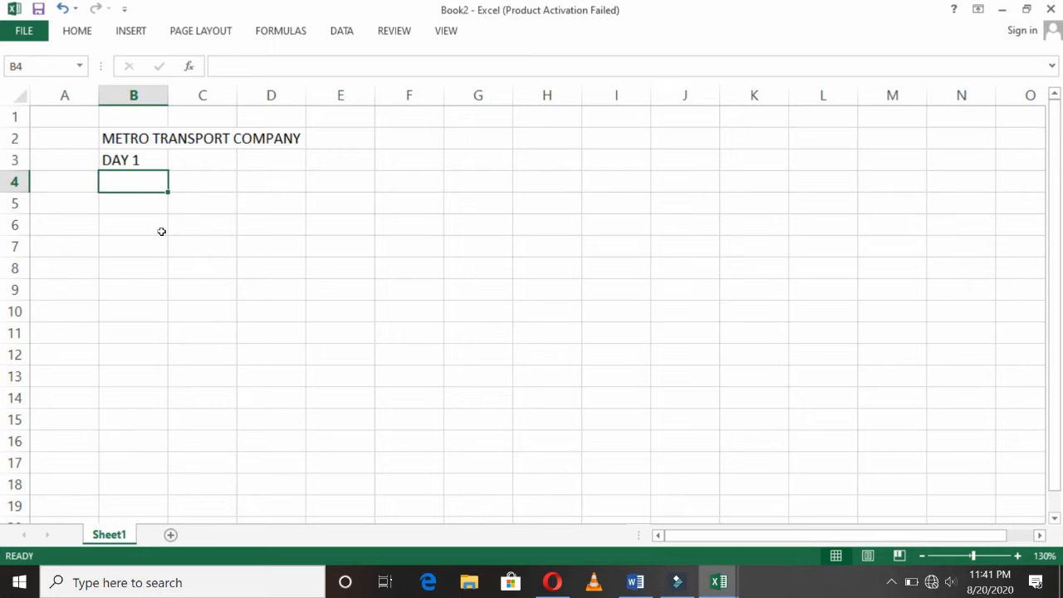
Enter the column headers S/NO in B4 and BUS # in C4
{"action": "type", "text": "S/NO"}
{"action": "key", "text": "Return"}
{"action": "key", "text": "Up"}
{"action": "key", "text": "Right"}
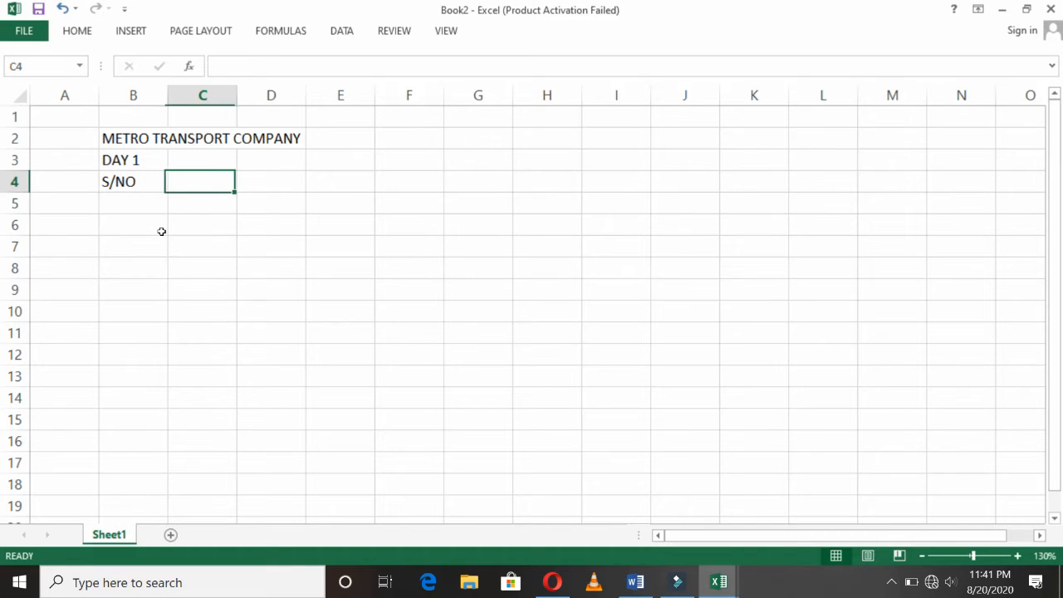
{"action": "type", "text": "B"}
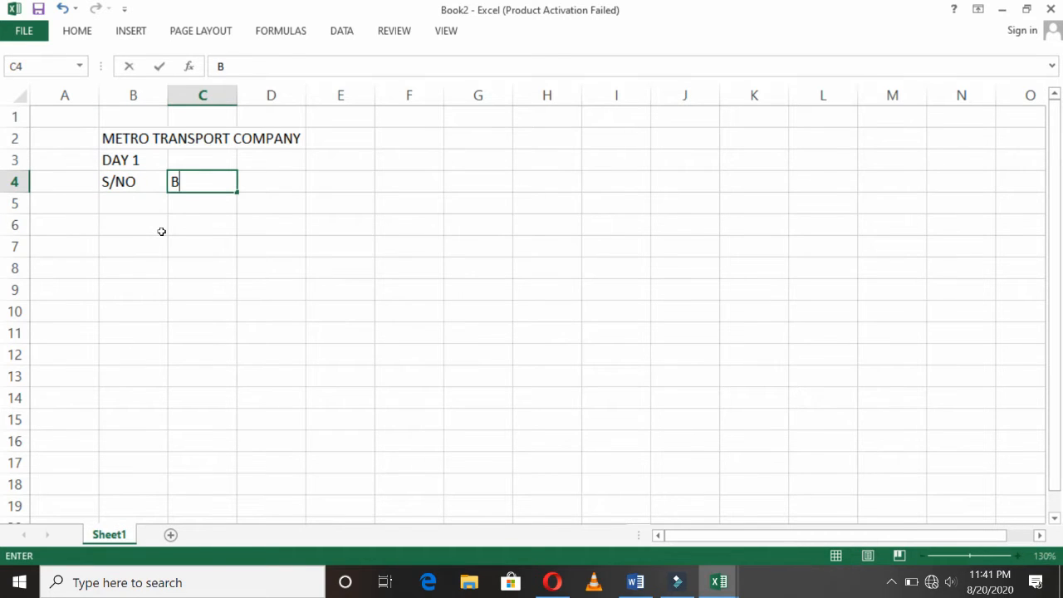
{"action": "type", "text": "US #"}
{"action": "key", "text": "Return"}
{"action": "key", "text": "Up"}
{"action": "key", "text": "Right"}
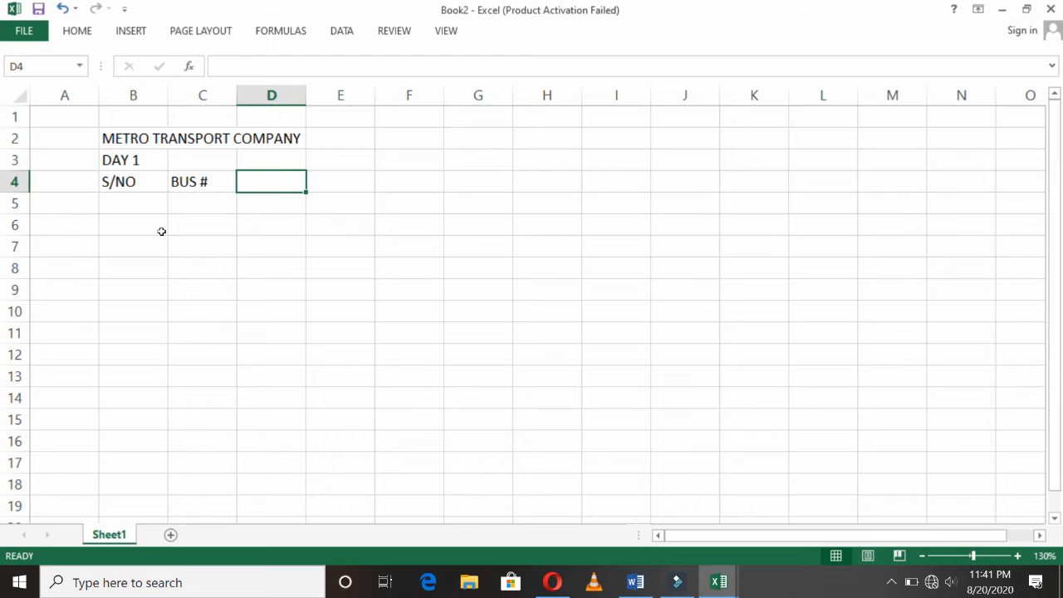
Enter the fare header Rs. 50 in cell D4
{"action": "type", "text": "rS"}
{"action": "key", "text": "BackSpace"}
{"action": "key", "text": "BackSpace"}
{"action": "type", "text": "r"}
{"action": "key", "text": "BackSpace"}
{"action": "type", "text": "Rs."}
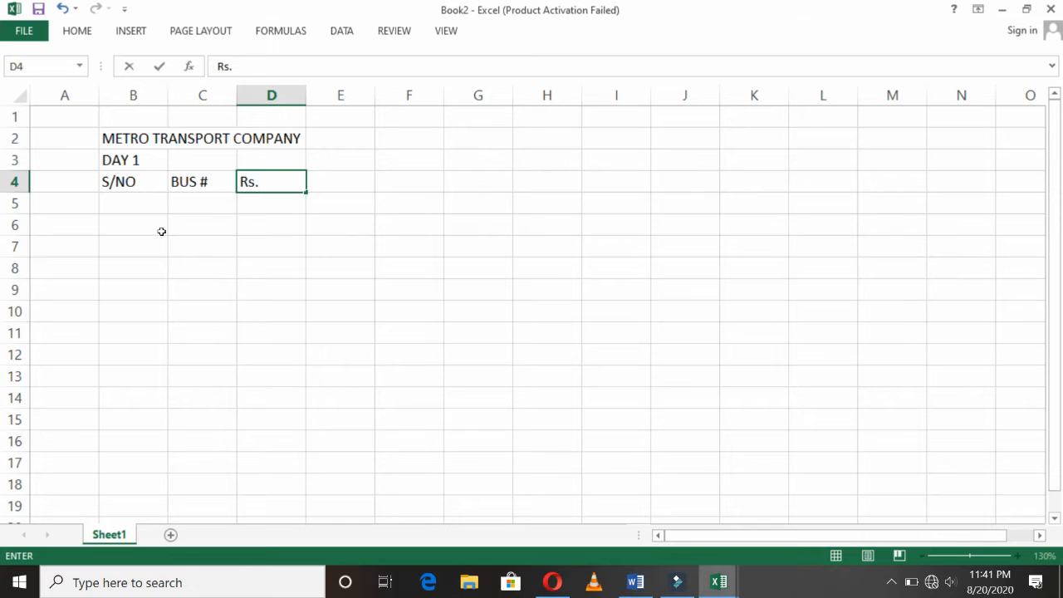
{"action": "type", "text": " 50"}
{"action": "key", "text": "Return"}
{"action": "key", "text": "Up"}
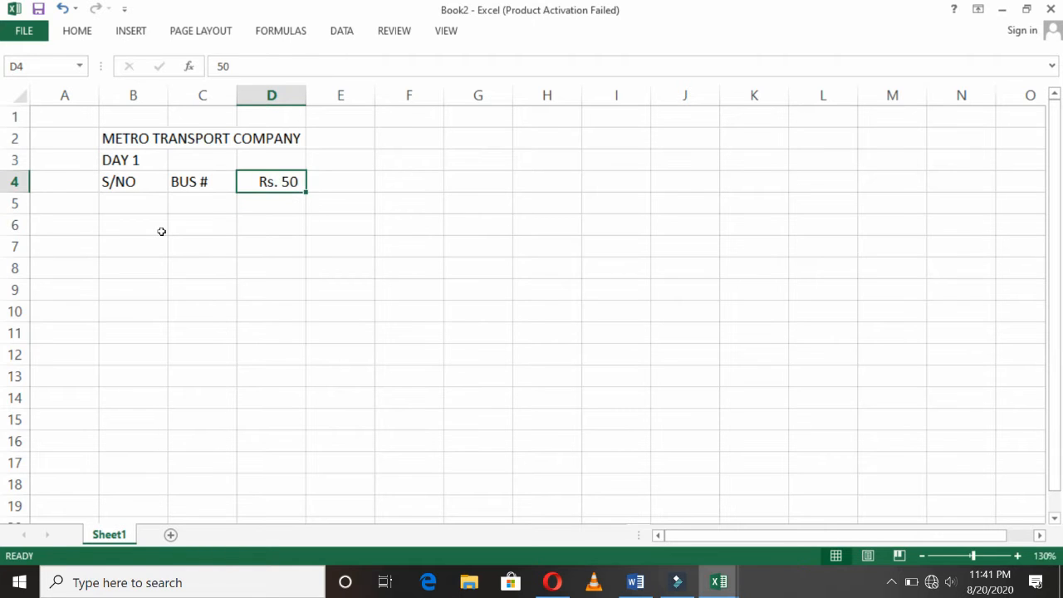
Copy the Rs. 50 fare header from D4 into cells E4 and F4
{"action": "key", "text": "ctrl+c"}
{"action": "key", "text": "Right"}
{"action": "key", "text": "Return"}
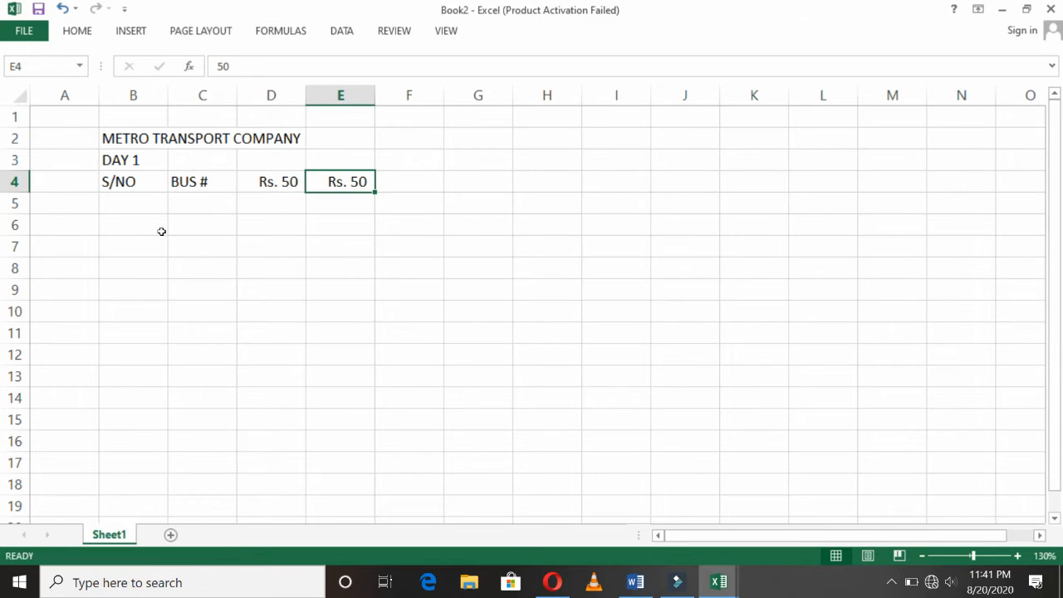
{"action": "key", "text": "ctrl+c"}
{"action": "key", "text": "Right"}
{"action": "key", "text": "Return"}
{"action": "key", "text": "Left"}
{"action": "key", "text": "Left"}
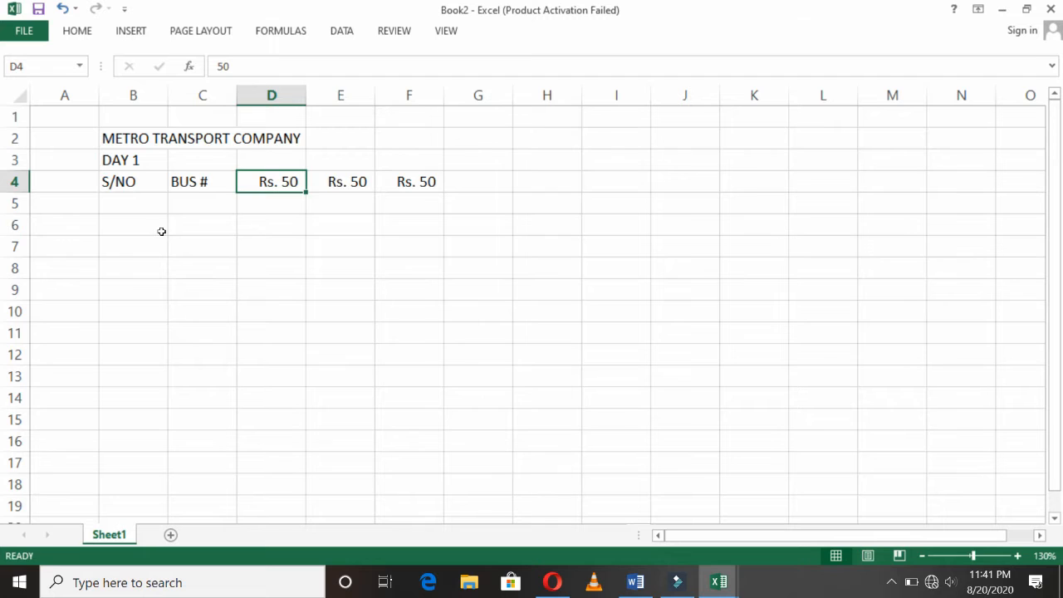
Change the copied fare headers to Rs. 80 in E4 and Rs. 100 in F4
{"action": "key", "text": "Right"}
{"action": "key", "text": "F2"}
{"action": "key", "text": "shift+Home"}
{"action": "type", "text": "80"}
{"action": "key", "text": "Return"}
{"action": "key", "text": "Right"}
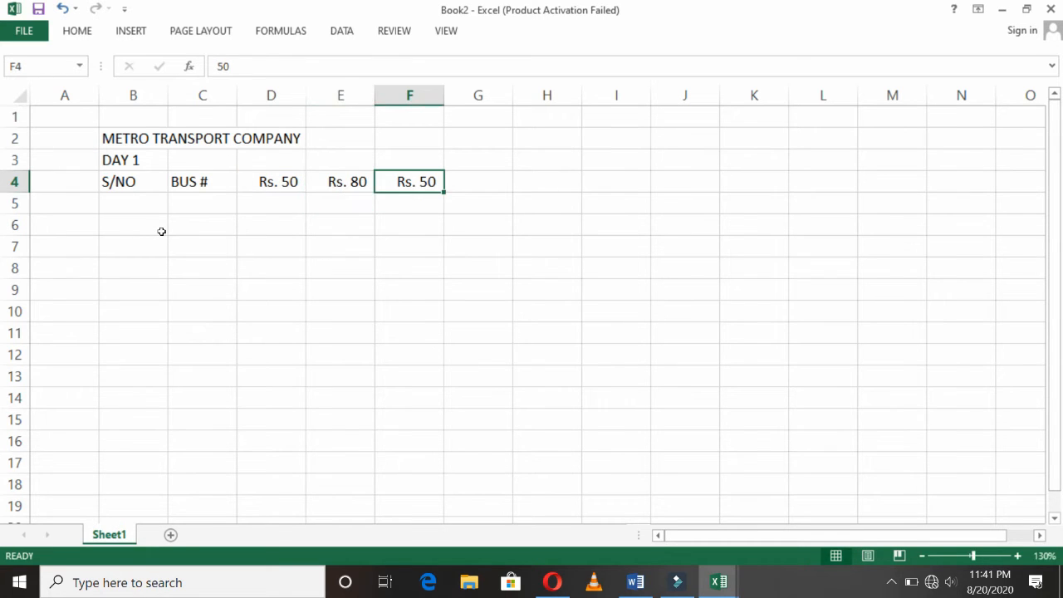
{"action": "key", "text": "F2"}
{"action": "key", "text": "shift+Home"}
{"action": "type", "text": "10"}
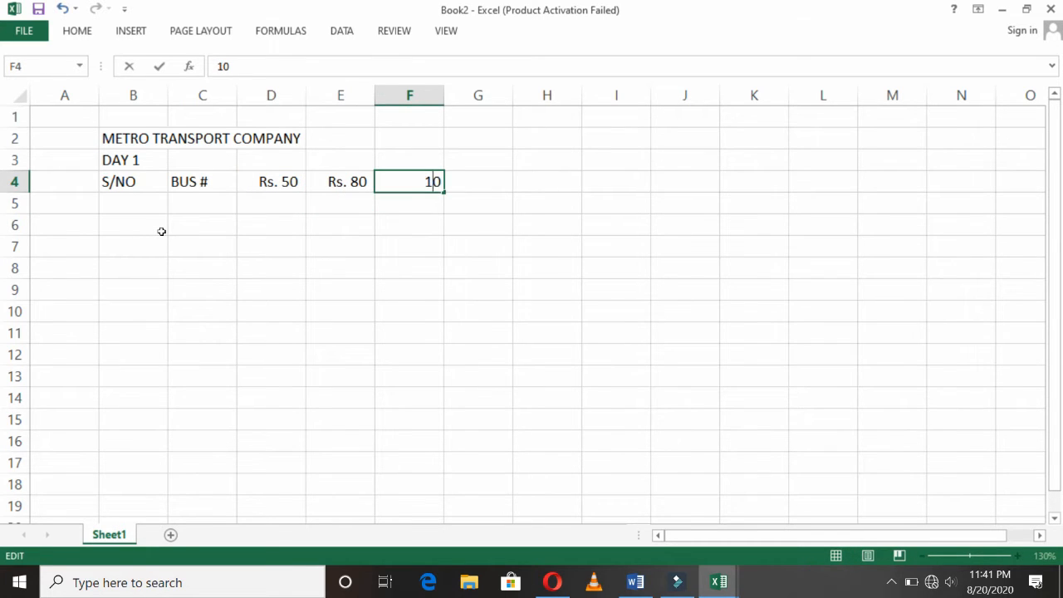
{"action": "type", "text": "0"}
{"action": "key", "text": "Return"}
Enter the column header TOTAL SALES in cell G4, next to the Rs. 100 header
{"action": "key", "text": "Left"}
{"action": "key", "text": "Left"}
{"action": "key", "text": "Left"}
{"action": "key", "text": "Left"}
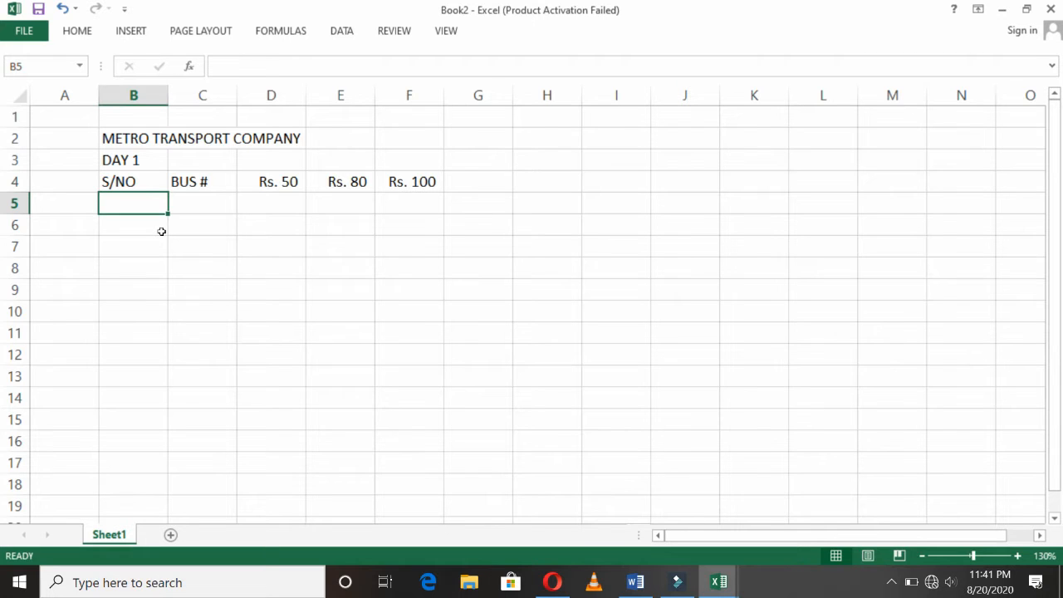
{"action": "key", "text": "Right"}
{"action": "key", "text": "Right"}
{"action": "key", "text": "Right"}
{"action": "key", "text": "Right"}
{"action": "key", "text": "Right"}
{"action": "key", "text": "Right"}
{"action": "key", "text": "Up"}
{"action": "key", "text": "Left"}
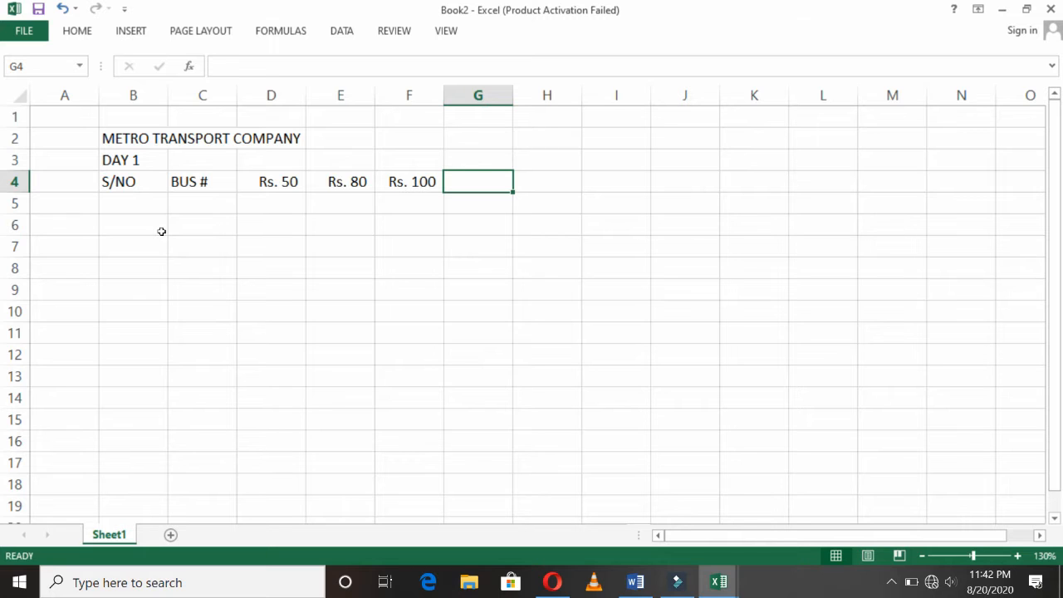
{"action": "type", "text": "total"}
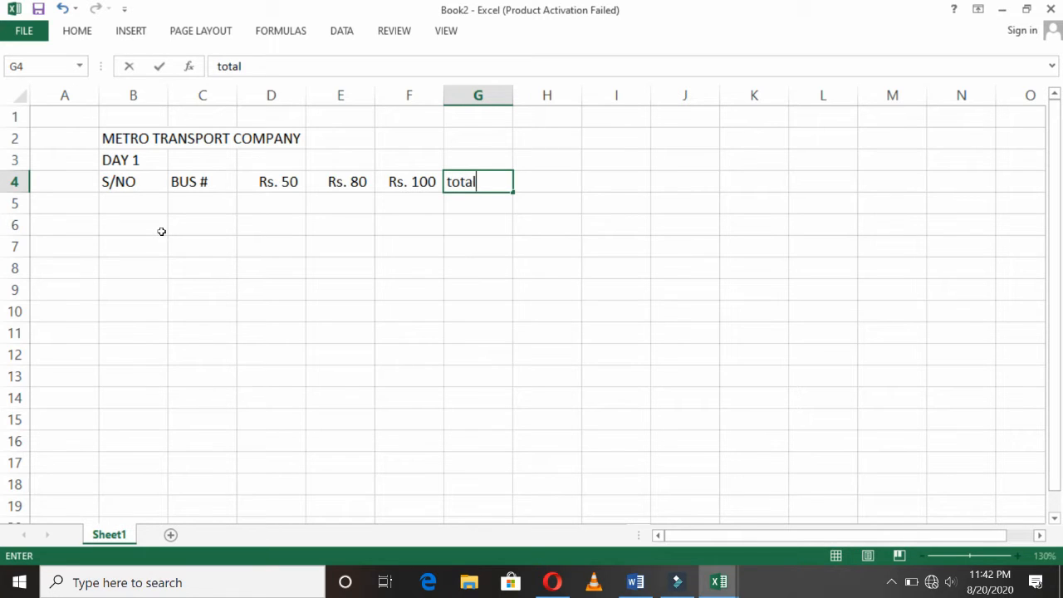
{"action": "key", "text": "BackSpace"}
{"action": "key", "text": "BackSpace"}
{"action": "key", "text": "BackSpace"}
{"action": "key", "text": "BackSpace"}
{"action": "key", "text": "BackSpace"}
{"action": "type", "text": "TOTAL"}
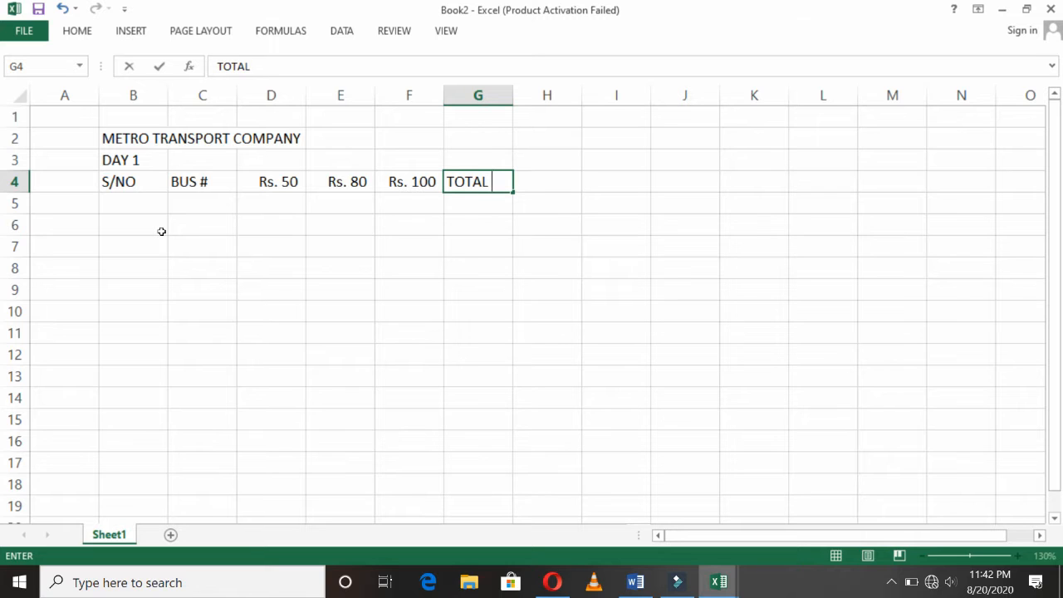
{"action": "type", "text": " SALES"}
{"action": "key", "text": "Return"}
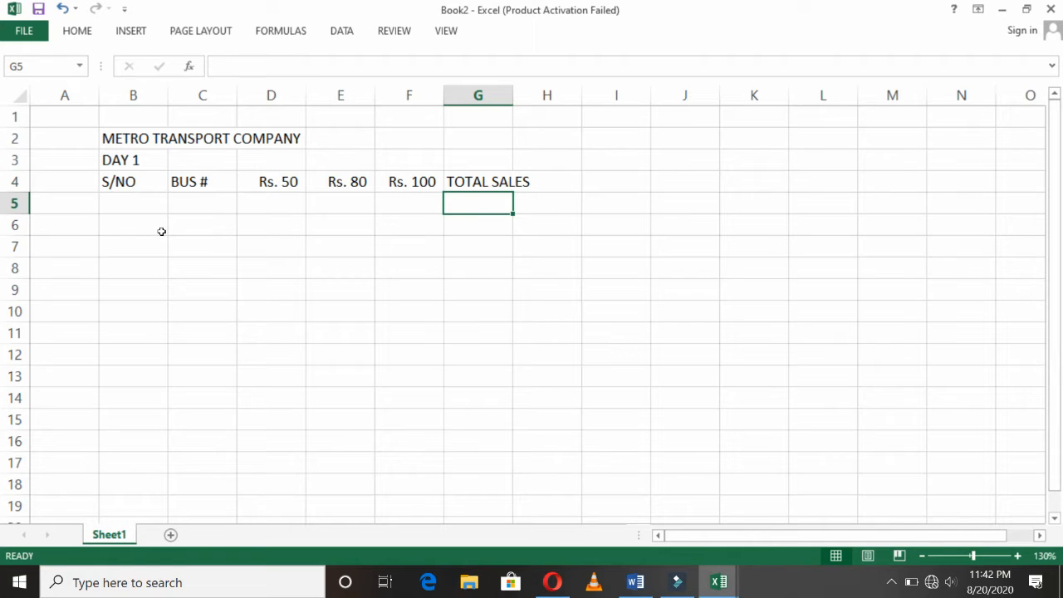
{"action": "double_click", "coordinate": [494, 181]}
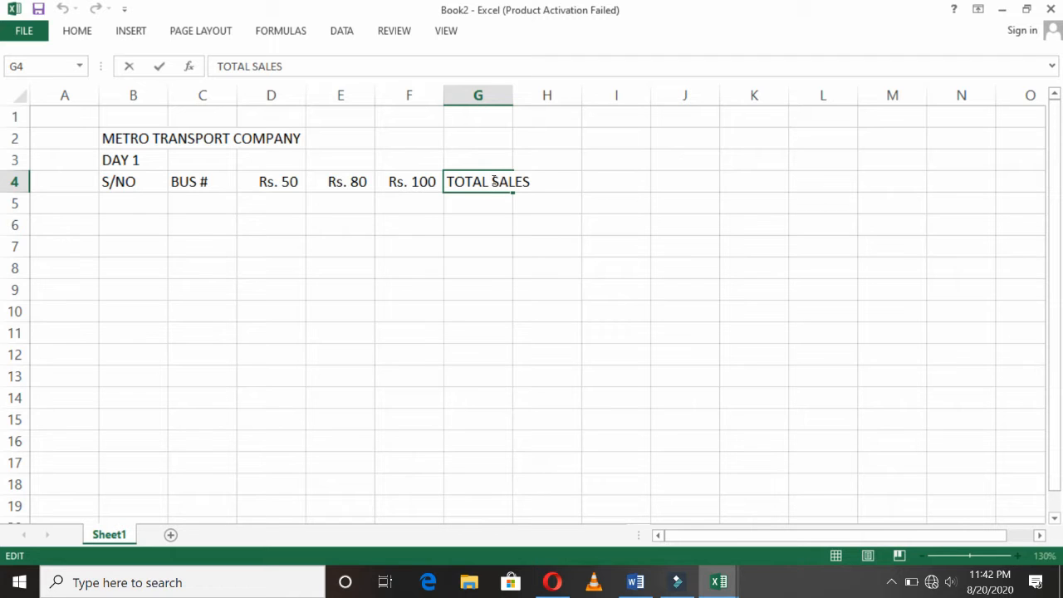
{"action": "key", "text": "Return"}
Shrink row 5 to less than half its height as a narrow spacer beneath the headers
{"action": "key", "text": "Left"}
{"action": "key", "text": "Left"}
{"action": "key", "text": "Left"}
{"action": "key", "text": "Left"}
{"action": "key", "text": "Left"}
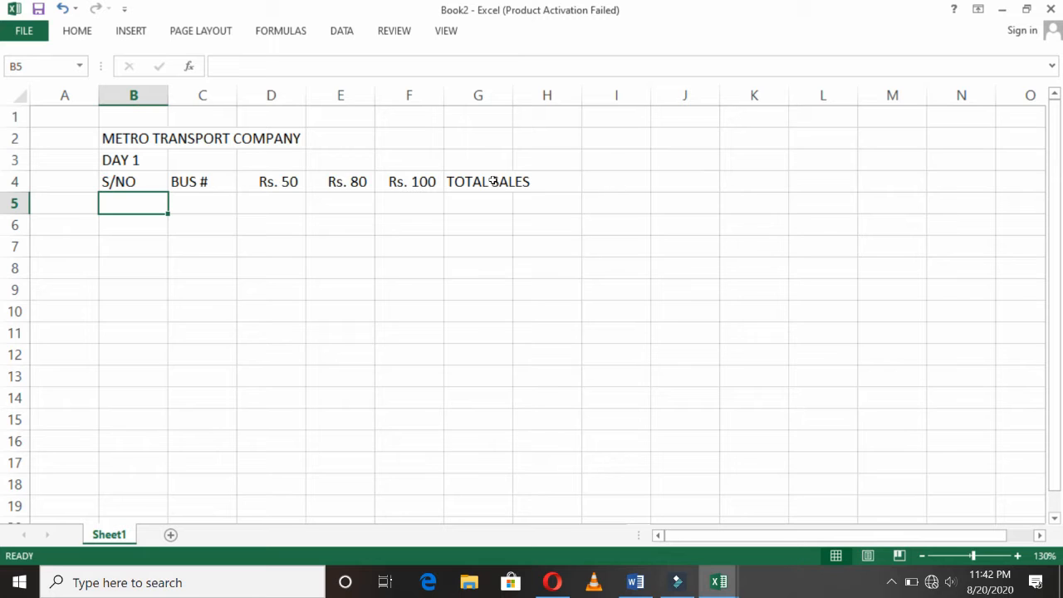
{"action": "left_click_drag", "start_coordinate": [19, 214], "coordinate": [19, 202]}
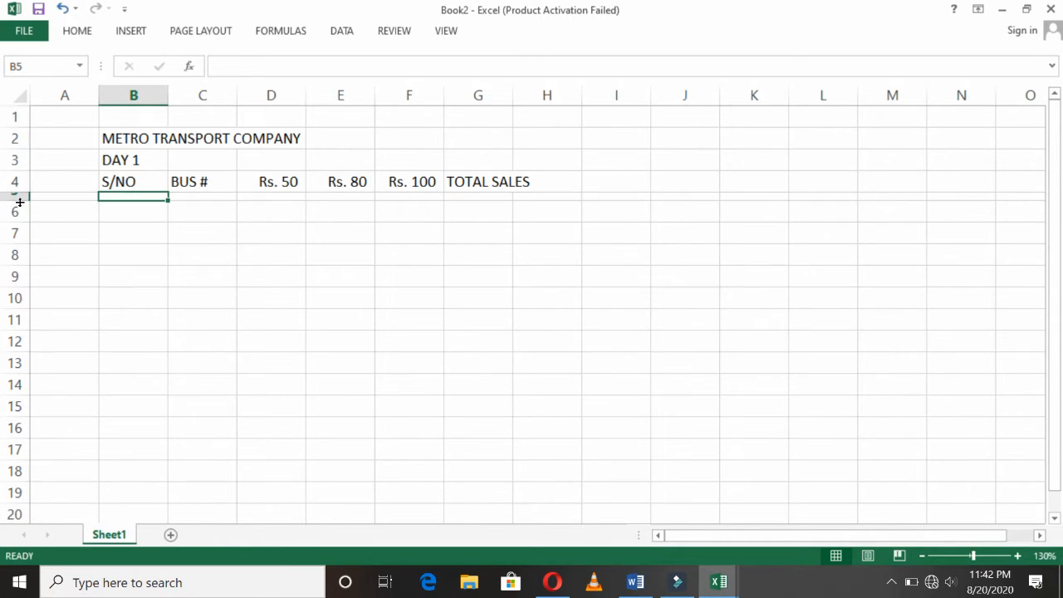
Start the serial numbers under S/NO with 1 in B6 and 2 in B7
{"action": "key", "text": "Down"}
{"action": "type", "text": "1"}
{"action": "key", "text": "Return"}
{"action": "type", "text": "2"}
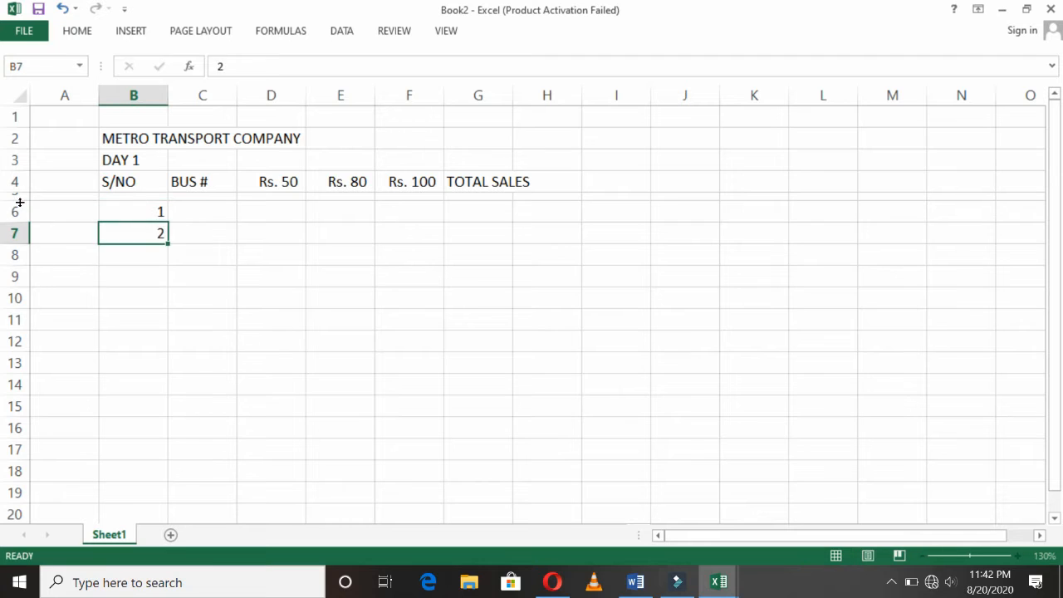
{"action": "key", "text": "Up"}
{"action": "key", "text": "shift+Down"}
{"action": "key", "text": "shift+Down"}
{"action": "key", "text": "shift+Down"}
{"action": "key", "text": "shift+Down"}
{"action": "key", "text": "shift+Down"}
{"action": "key", "text": "shift+Down"}
{"action": "key", "text": "shift+Down"}
{"action": "key", "text": "shift+Down"}
{"action": "key", "text": "shift+Down"}
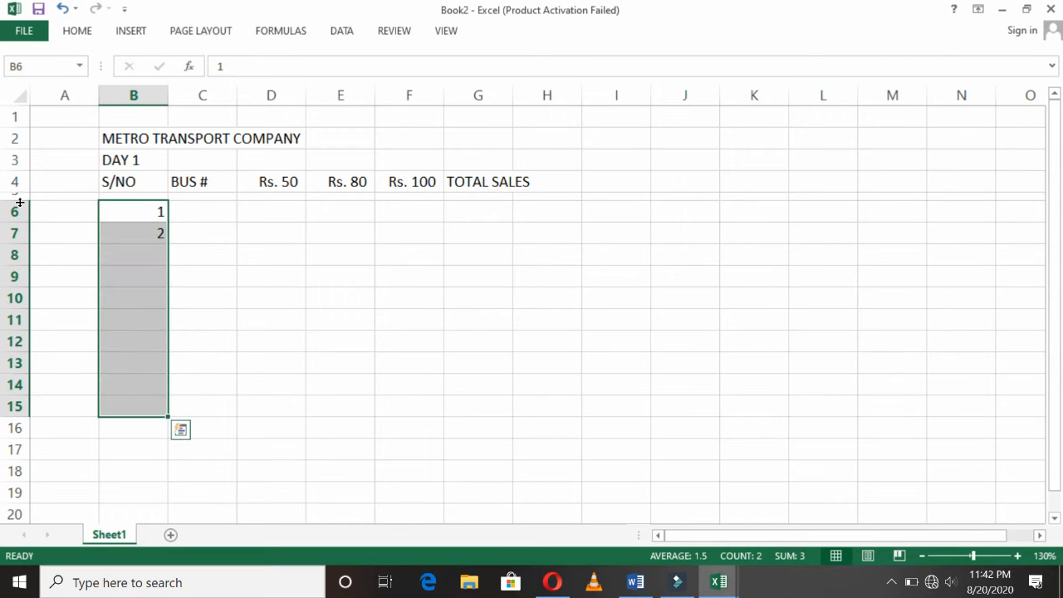
{"action": "type", "text": "IS"}
{"action": "key", "text": "BackSpace"}
{"action": "key", "text": "BackSpace"}
{"action": "type", "text": "1"}
{"action": "key", "text": "Return"}
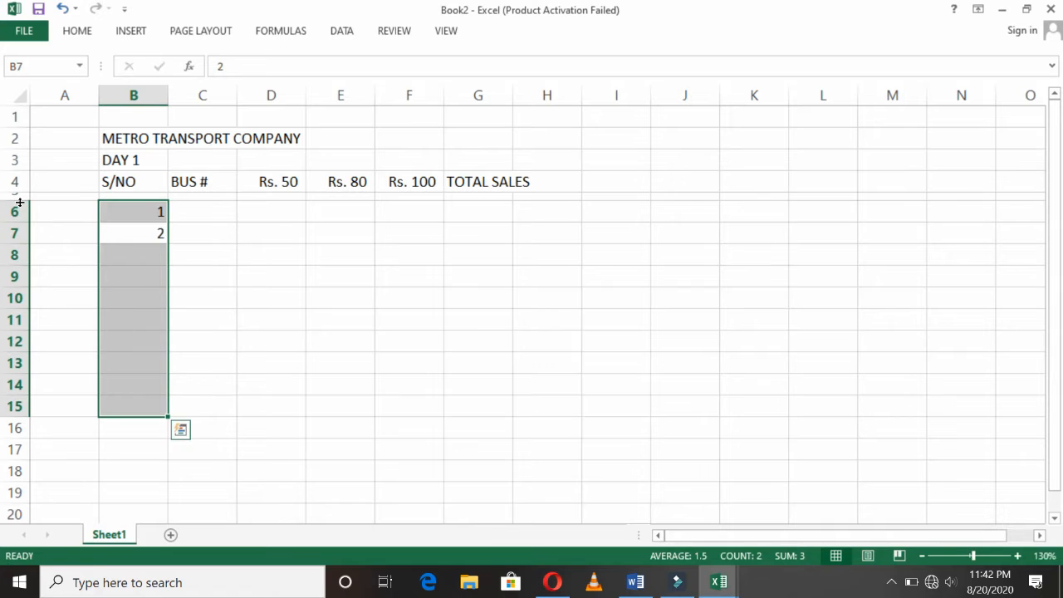
Fill the range B6:B16 as a series of serial numbers from 1 to 11
{"action": "key", "text": "Up"}
{"action": "key", "text": "shift+Down"}
{"action": "key", "text": "shift+Down"}
{"action": "key", "text": "shift+Down"}
{"action": "key", "text": "shift+Down"}
{"action": "key", "text": "shift+Down"}
{"action": "key", "text": "shift+Down"}
{"action": "key", "text": "shift+Down"}
{"action": "key", "text": "shift+Down"}
{"action": "key", "text": "shift+Down"}
{"action": "key", "text": "shift+Down"}
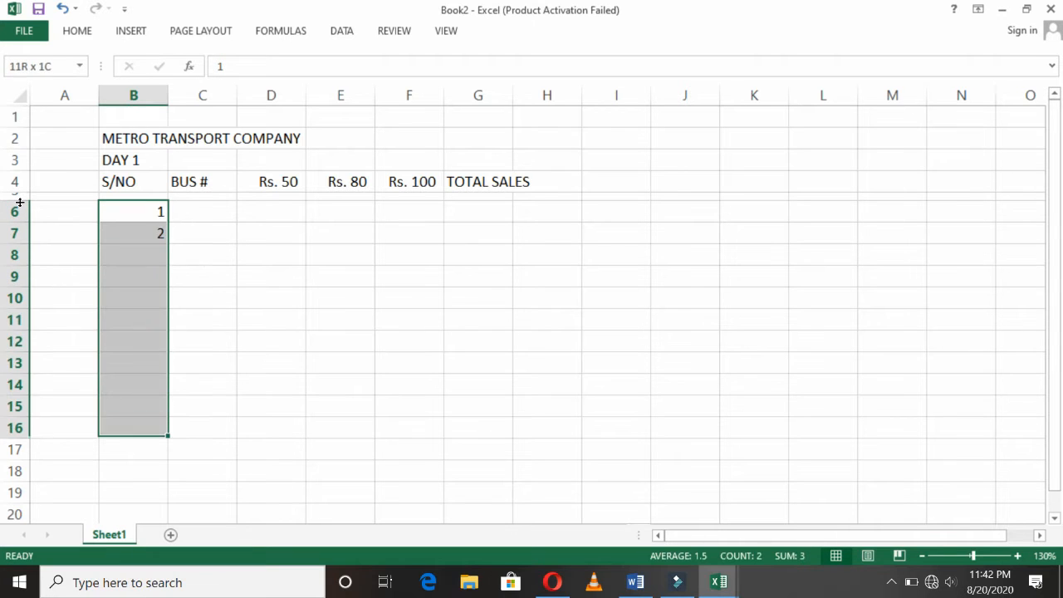
{"action": "key", "text": "i"}
{"action": "key", "text": "s"}
{"action": "key", "text": "Return"}
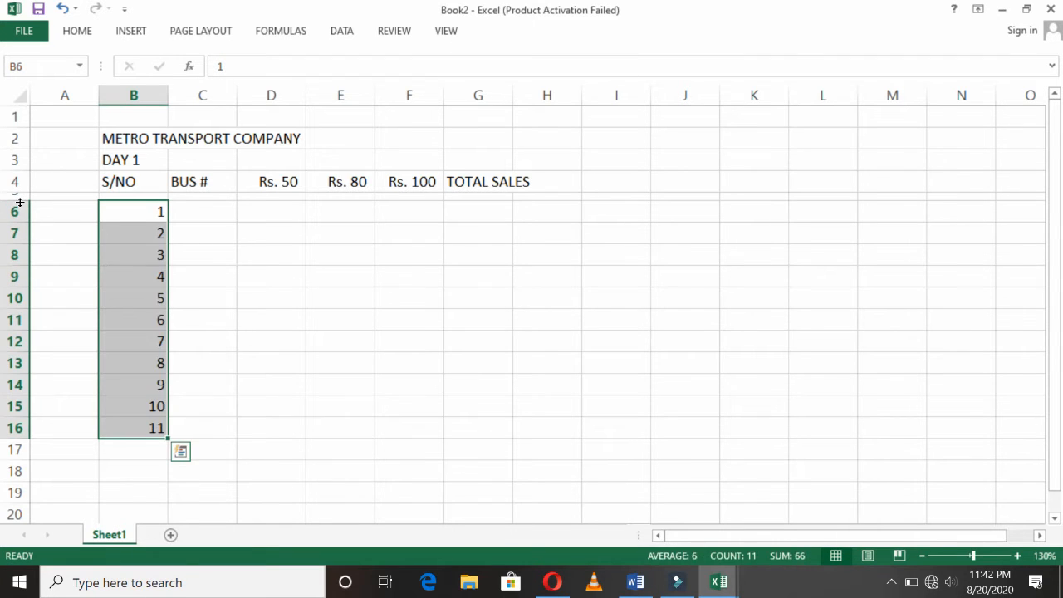
Delete the extra serial number 11 from cell B16 and return to the first serial number
{"action": "key", "text": "Down"}
{"action": "key", "text": "Down"}
{"action": "key", "text": "Down"}
{"action": "key", "text": "Down"}
{"action": "key", "text": "Down"}
{"action": "key", "text": "Down"}
{"action": "key", "text": "Down"}
{"action": "key", "text": "Down"}
{"action": "key", "text": "Down"}
{"action": "key", "text": "Down"}
{"action": "key", "text": "Delete"}
{"action": "key", "text": "Up"}
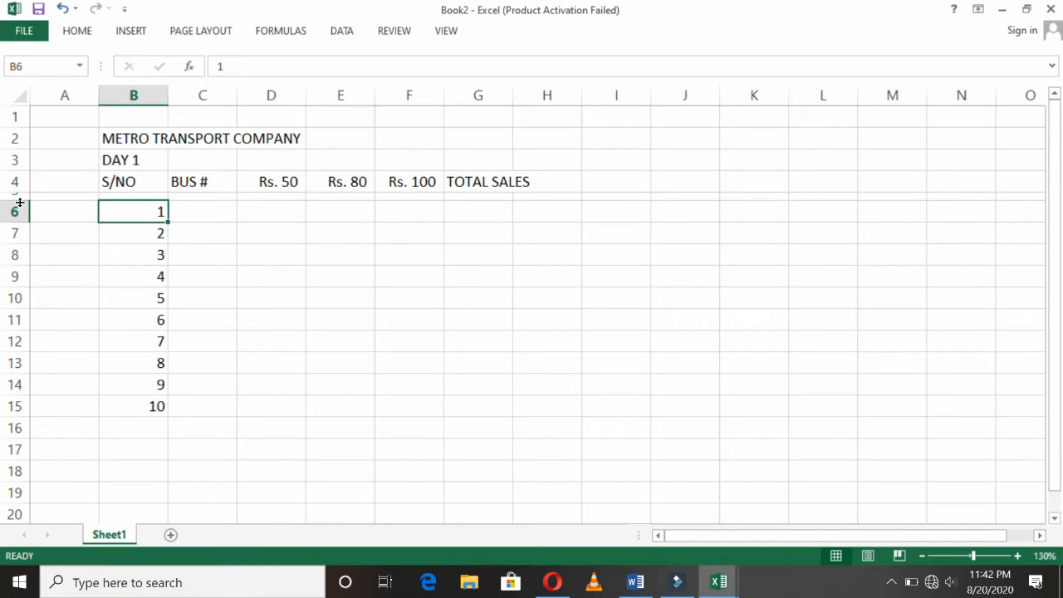
Centre the serial numbers in B6:B15 horizontally and dismiss the Windows licence notice
{"action": "key", "text": "ctrl+shift+Down"}
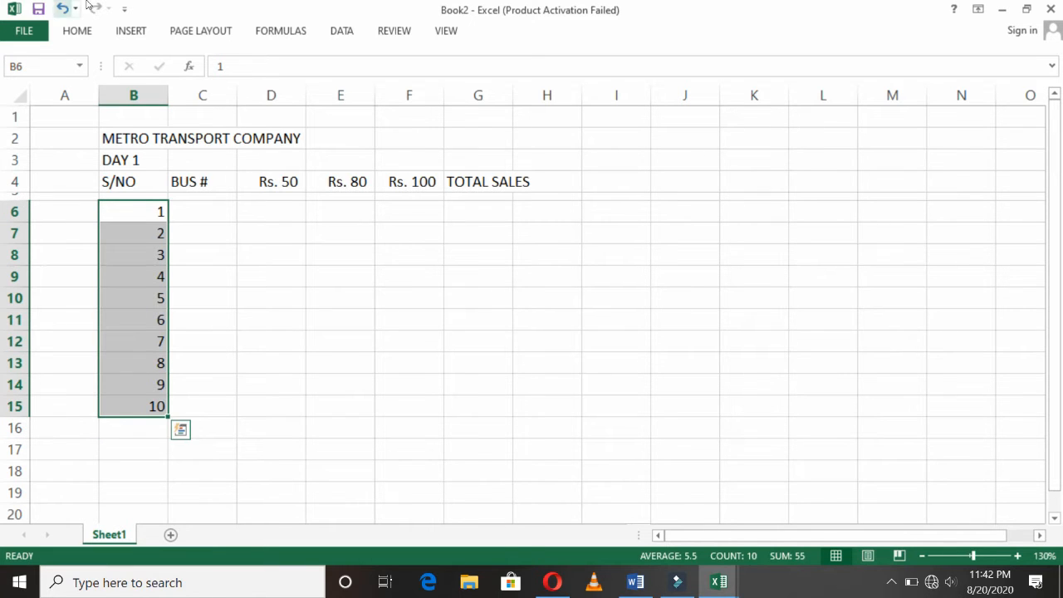
{"action": "left_click", "coordinate": [77, 31]}
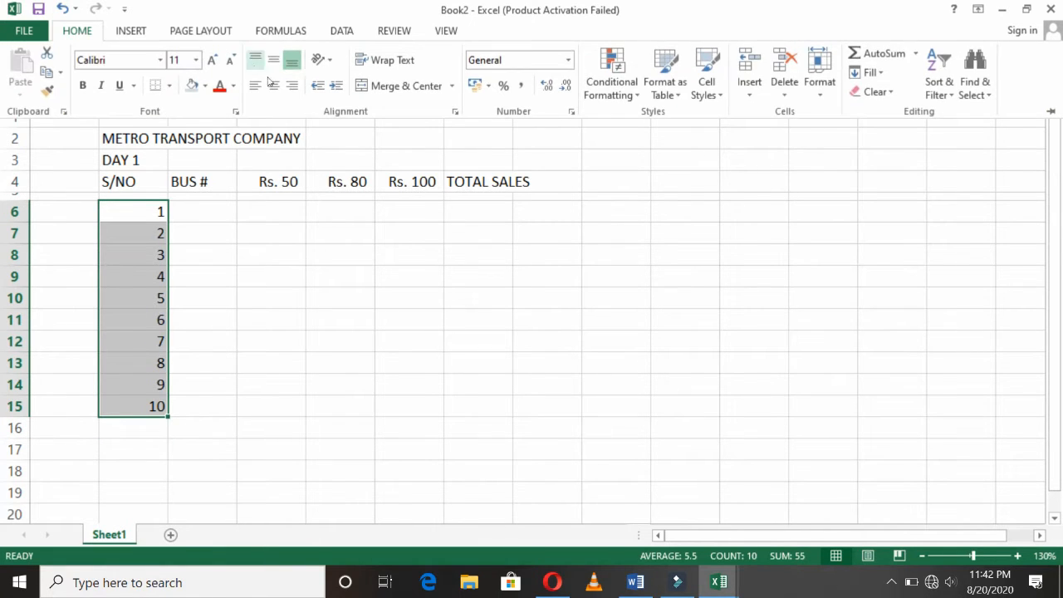
{"action": "left_click", "coordinate": [275, 87]}
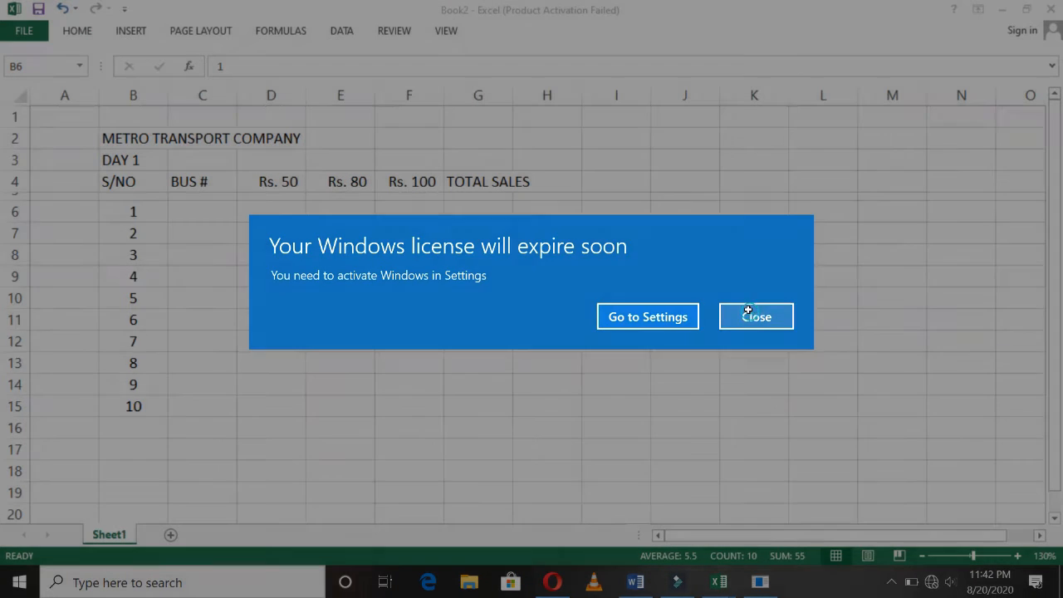
{"action": "left_click", "coordinate": [748, 311]}
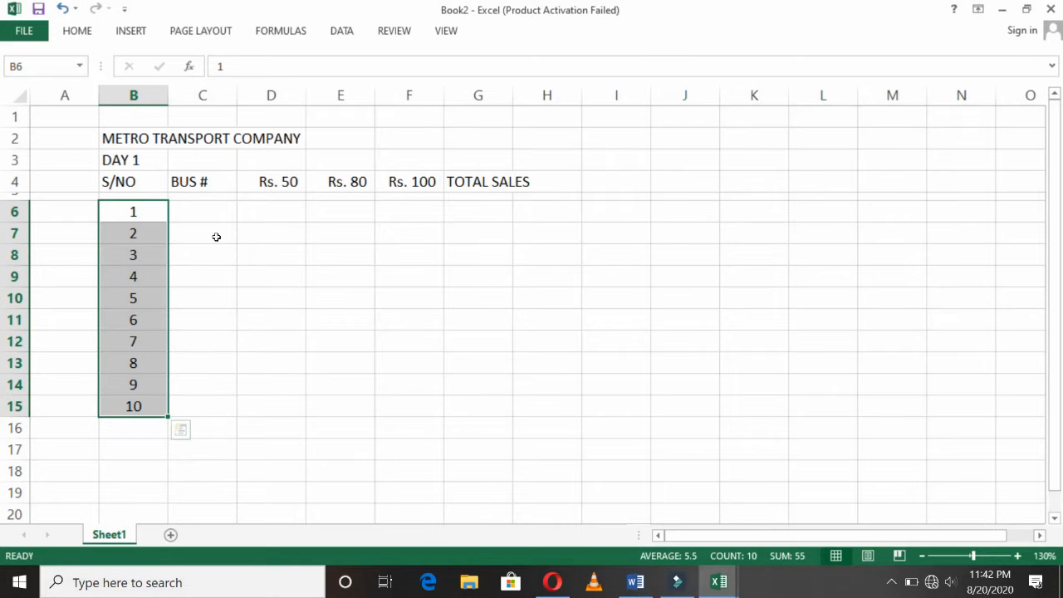
Enter the first bus number, M101, in C6 under BUS #
{"action": "left_click", "coordinate": [214, 205]}
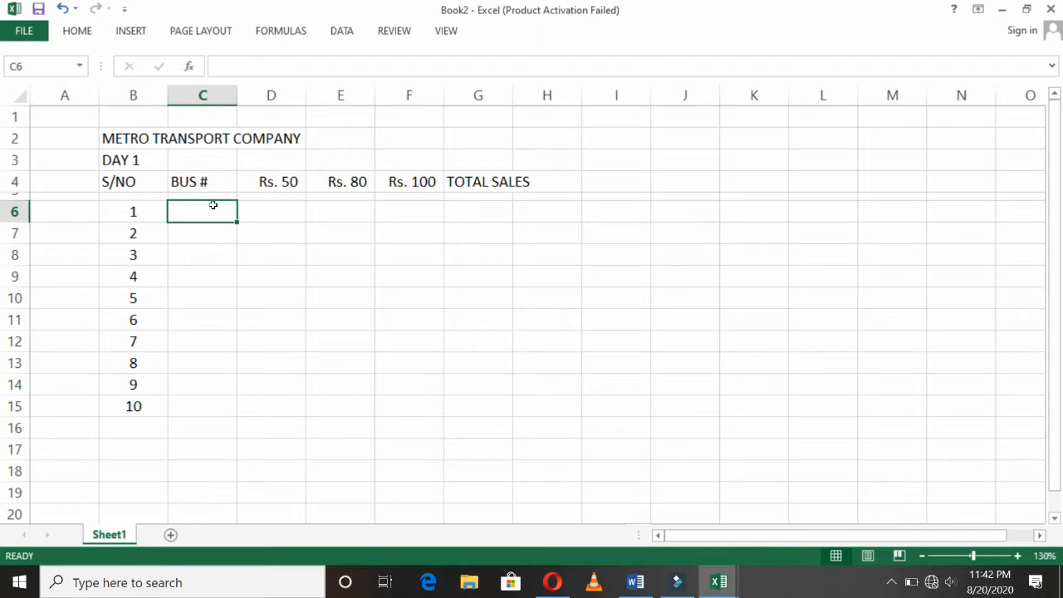
{"action": "type", "text": "M"}
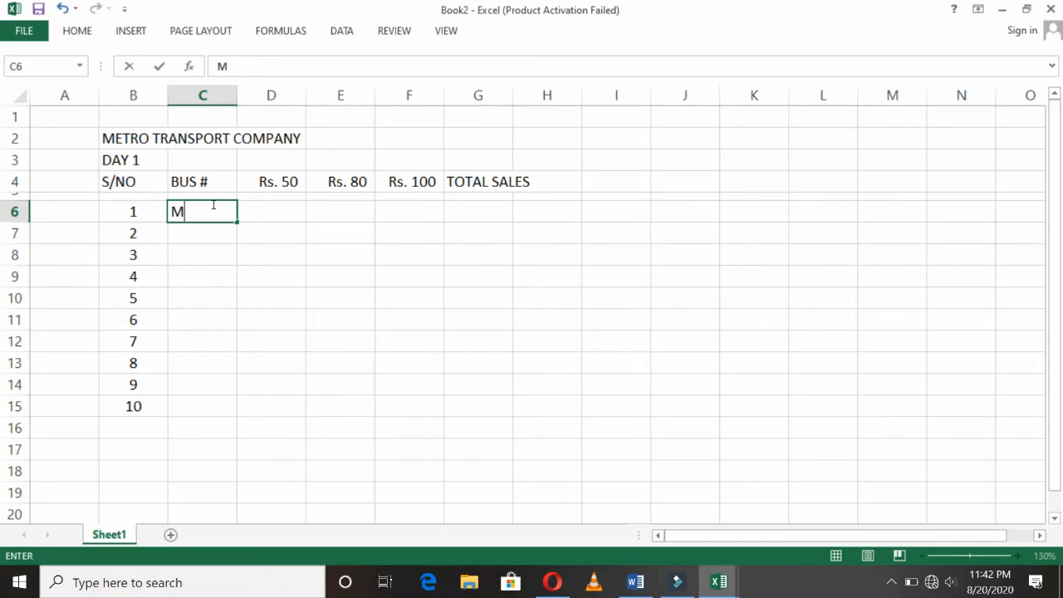
{"action": "type", "text": "101"}
{"action": "key", "text": "Return"}
Copy the first bus number into C7 and change the copy to M102
{"action": "left_click", "coordinate": [213, 206]}
{"action": "key", "text": "ctrl+c"}
{"action": "key", "text": "Down"}
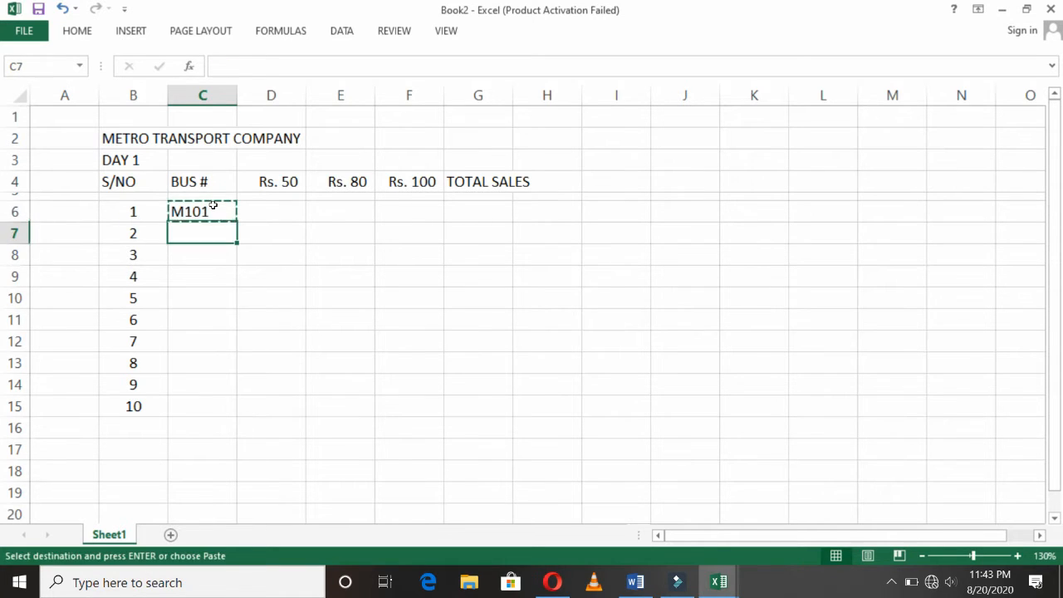
{"action": "key", "text": "Return"}
{"action": "key", "text": "F2"}
{"action": "key", "text": "Left"}
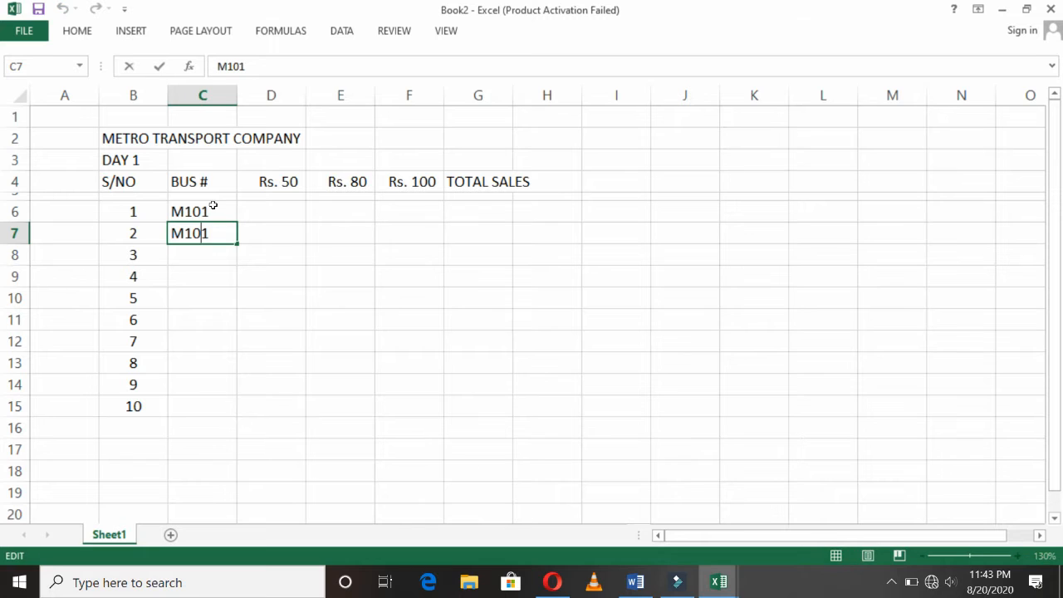
{"action": "key", "text": "Delete"}
{"action": "type", "text": "2"}
{"action": "key", "text": "Return"}
{"action": "key", "text": "Up"}
{"action": "key", "text": "Up"}
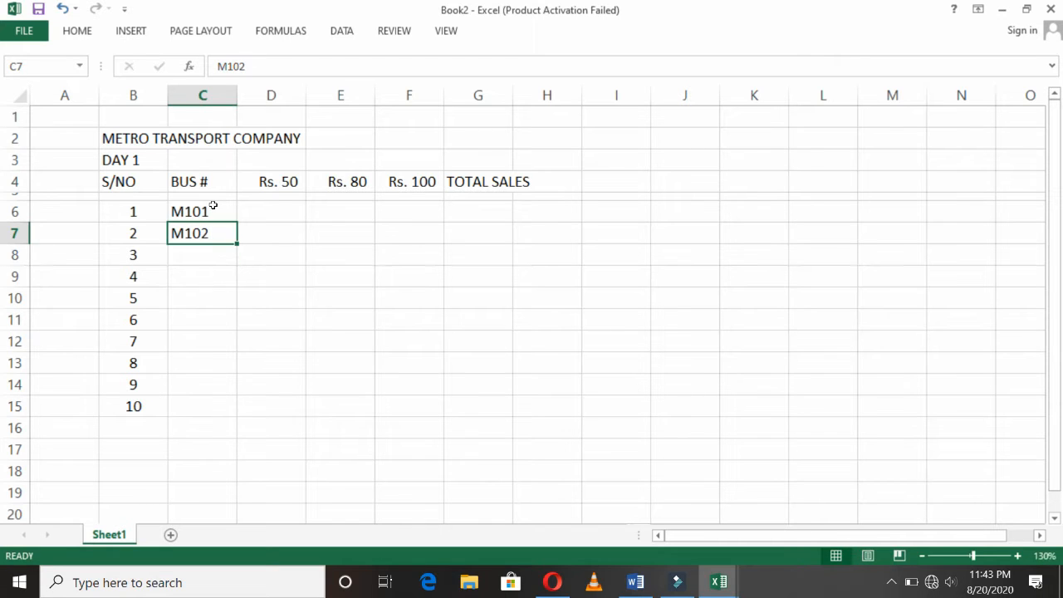
Copy bus number M102 into the remaining bus cells, C8:C15
{"action": "key", "text": "Down"}
{"action": "key", "text": "ctrl+c"}
{"action": "key", "text": "Down"}
{"action": "key", "text": "shift+Down"}
{"action": "key", "text": "shift+Down"}
{"action": "key", "text": "shift+Down"}
{"action": "key", "text": "shift+Down"}
{"action": "key", "text": "shift+Down"}
{"action": "key", "text": "shift+Down"}
{"action": "key", "text": "shift+Down"}
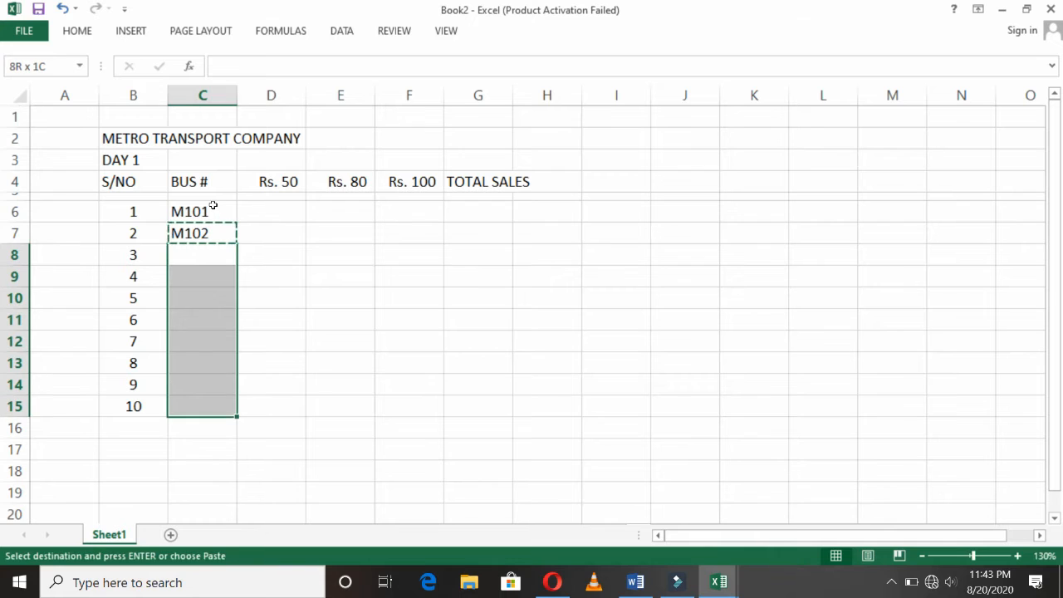
{"action": "key", "text": "ctrl+v"}
Change the bus numbers in C8 and C9 to M103 and M104
{"action": "key", "text": "Right"}
{"action": "key", "text": "Left"}
{"action": "key", "text": "F2"}
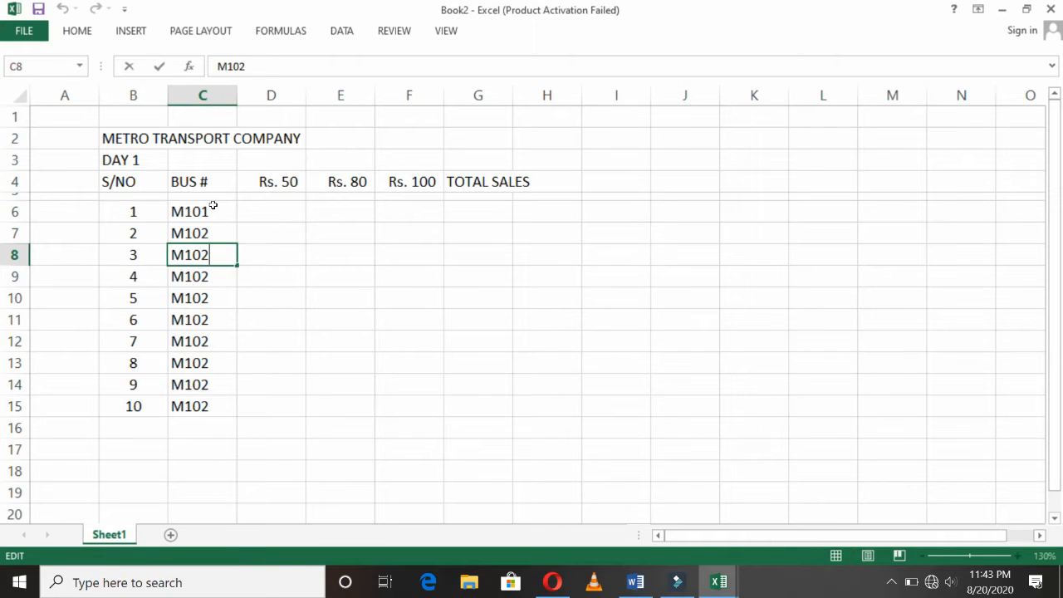
{"action": "key", "text": "BackSpace"}
{"action": "type", "text": "3"}
{"action": "key", "text": "Return"}
{"action": "key", "text": "F2"}
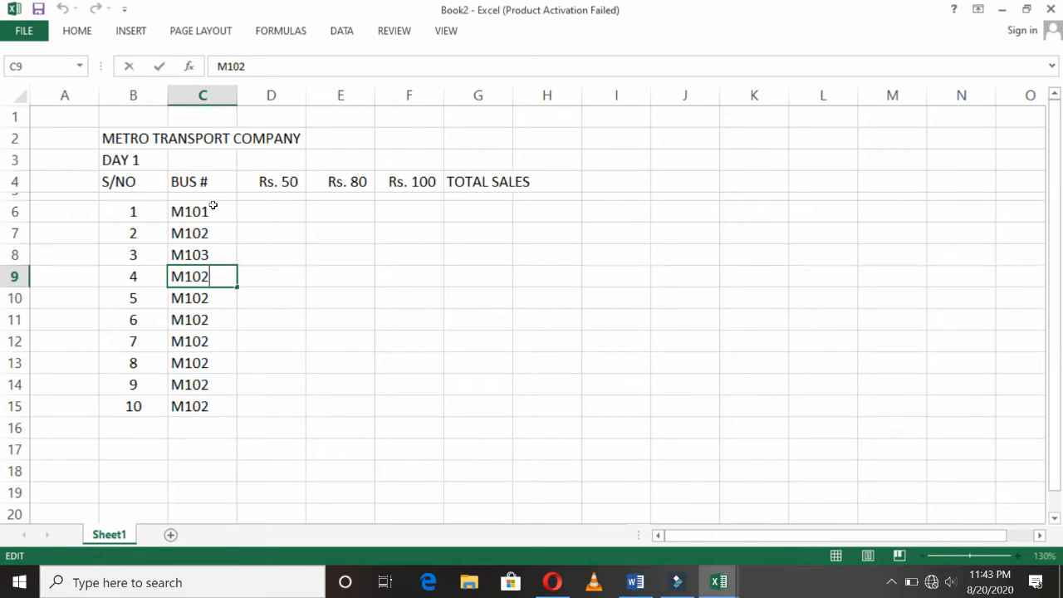
{"action": "key", "text": "BackSpace"}
{"action": "type", "text": "4"}
{"action": "key", "text": "Return"}
Change the bus numbers in C10 and C11 to M105 and M106
{"action": "key", "text": "F2"}
{"action": "key", "text": "BackSpace"}
{"action": "type", "text": "5"}
{"action": "key", "text": "Return"}
{"action": "key", "text": "F2"}
{"action": "key", "text": "BackSpace"}
{"action": "type", "text": "6"}
{"action": "key", "text": "Return"}
Change the bus number in C12 to M107
{"action": "key", "text": "F2"}
{"action": "key", "text": "BackSpace"}
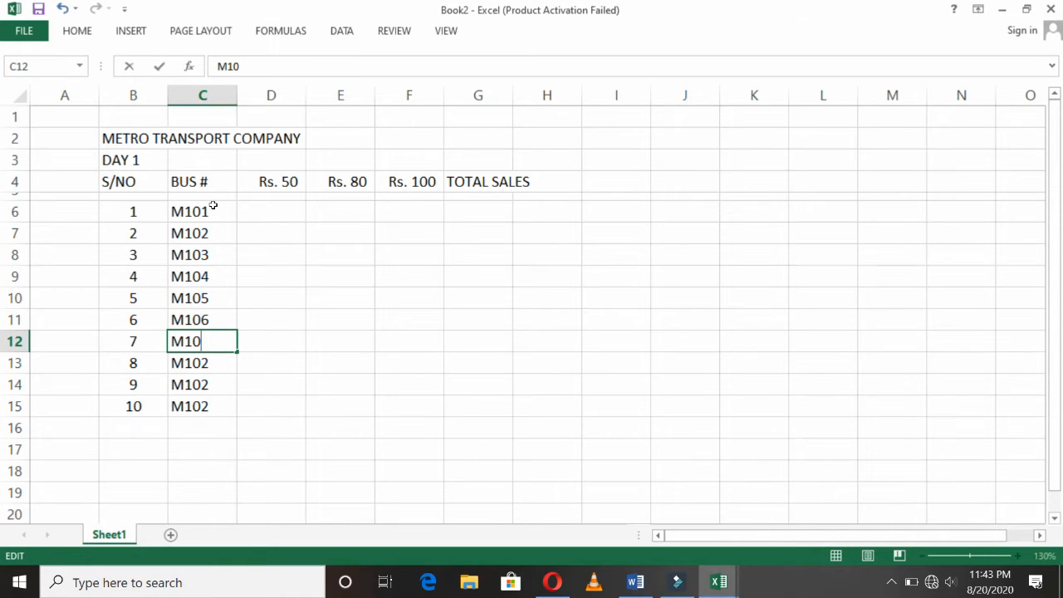
{"action": "key", "text": "Return"}
{"action": "key", "text": "Up"}
{"action": "key", "text": "F2"}
{"action": "type", "text": "7"}
{"action": "key", "text": "Return"}
Change the bus numbers in C13 and C14 to M108 and M109
{"action": "key", "text": "F2"}
{"action": "key", "text": "BackSpace"}
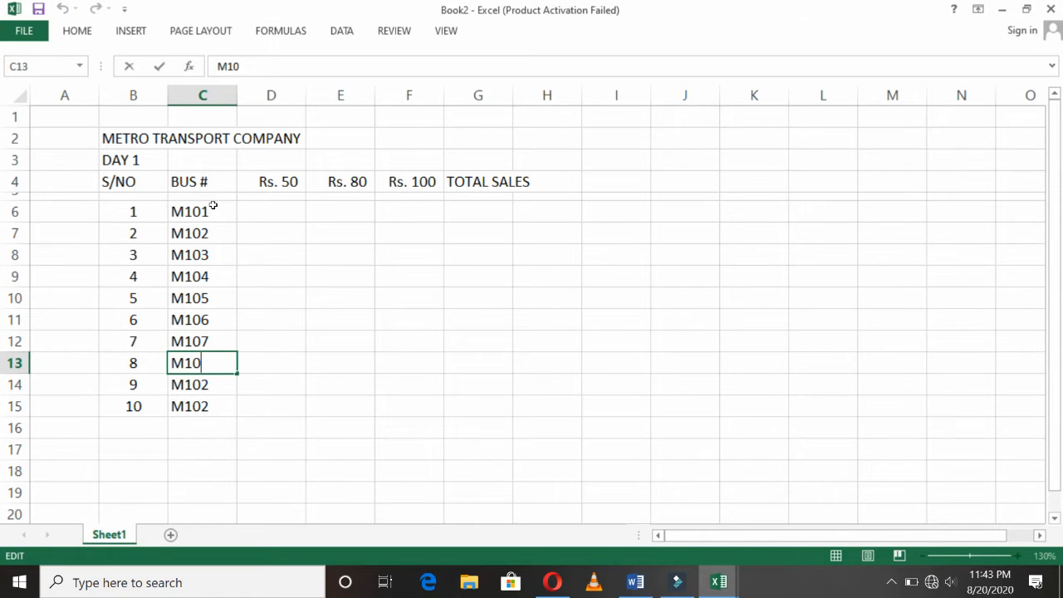
{"action": "type", "text": "8"}
{"action": "key", "text": "Return"}
{"action": "key", "text": "F2"}
{"action": "key", "text": "BackSpace"}
{"action": "type", "text": "9"}
{"action": "key", "text": "Return"}
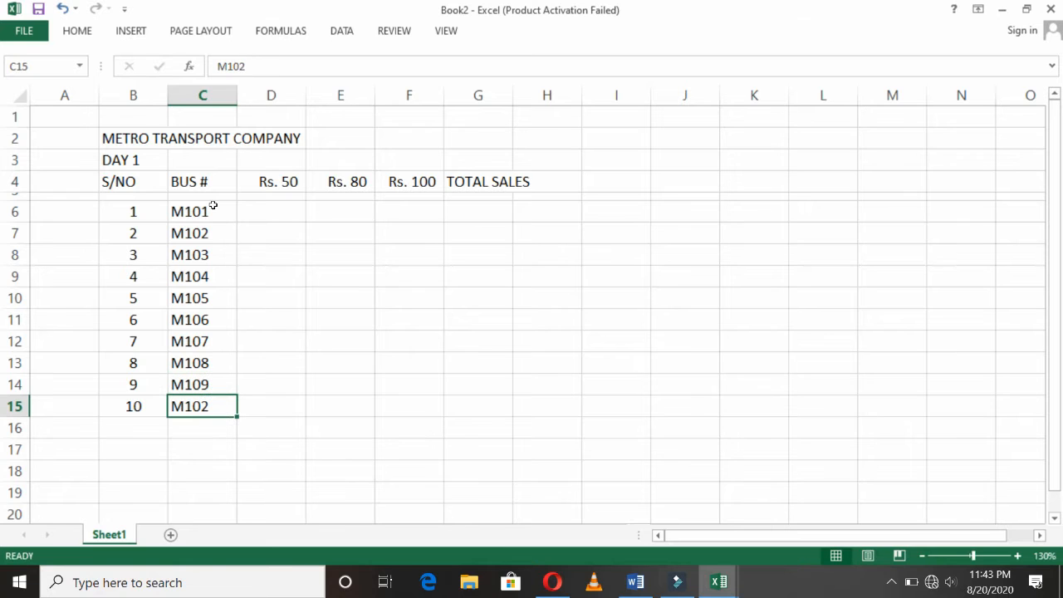
Change the last bus number, in C15, to M110
{"action": "key", "text": "F2"}
{"action": "key", "text": "Left"}
{"action": "key", "text": "Left"}
{"action": "key", "text": "Right"}
{"action": "key", "text": "BackSpace"}
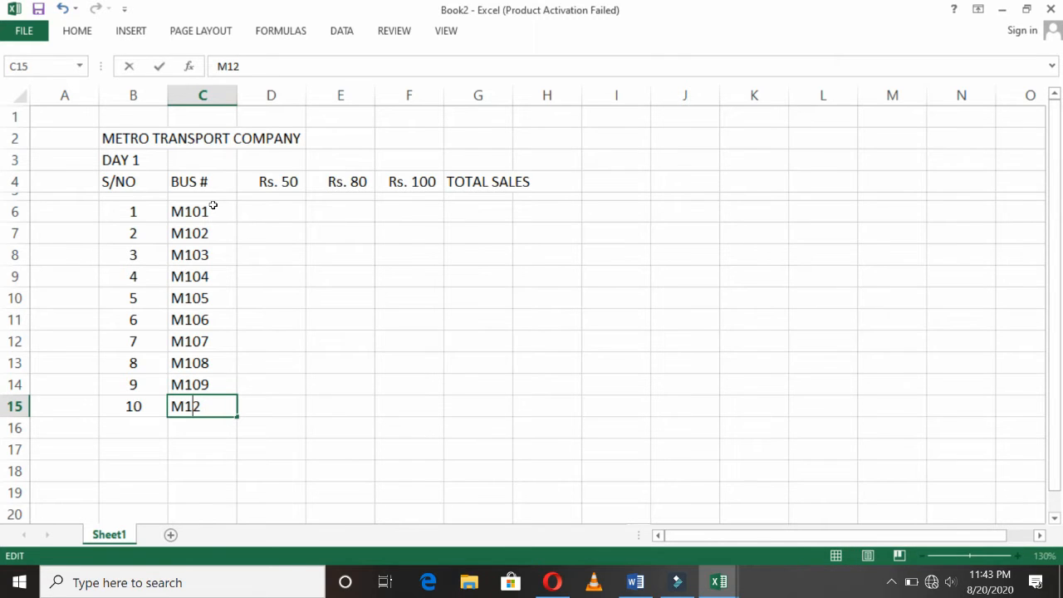
{"action": "type", "text": "1"}
{"action": "key", "text": "Return"}
{"action": "key", "text": "Up"}
{"action": "key", "text": "F2"}
{"action": "key", "text": "BackSpace"}
{"action": "type", "text": "0"}
{"action": "key", "text": "Return"}
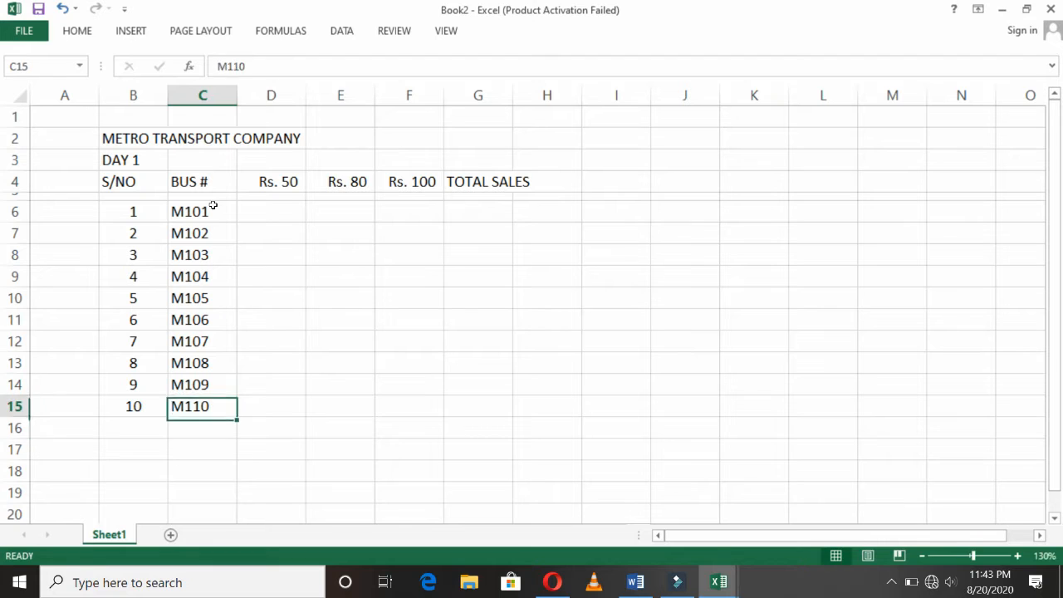
Fill in bus M101's fare columns with 89 in D6, 69 in E6 and 16 in F6
{"action": "key", "text": "Right"}
{"action": "key", "text": "Up"}
{"action": "key", "text": "Up"}
{"action": "key", "text": "Up"}
{"action": "key", "text": "Up"}
{"action": "key", "text": "Up"}
{"action": "key", "text": "Up"}
{"action": "key", "text": "Up"}
{"action": "key", "text": "Up"}
{"action": "key", "text": "Up"}
{"action": "key", "text": "Up"}
{"action": "key", "text": "Up"}
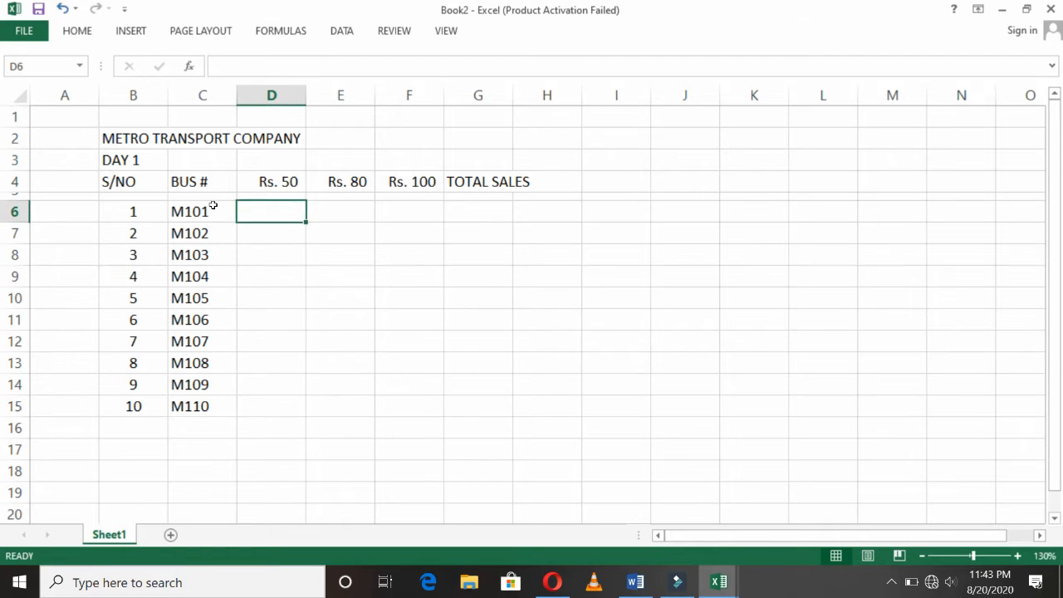
{"action": "key", "text": "Down"}
{"action": "key", "text": "Left"}
{"action": "key", "text": "Left"}
{"action": "key", "text": "Right"}
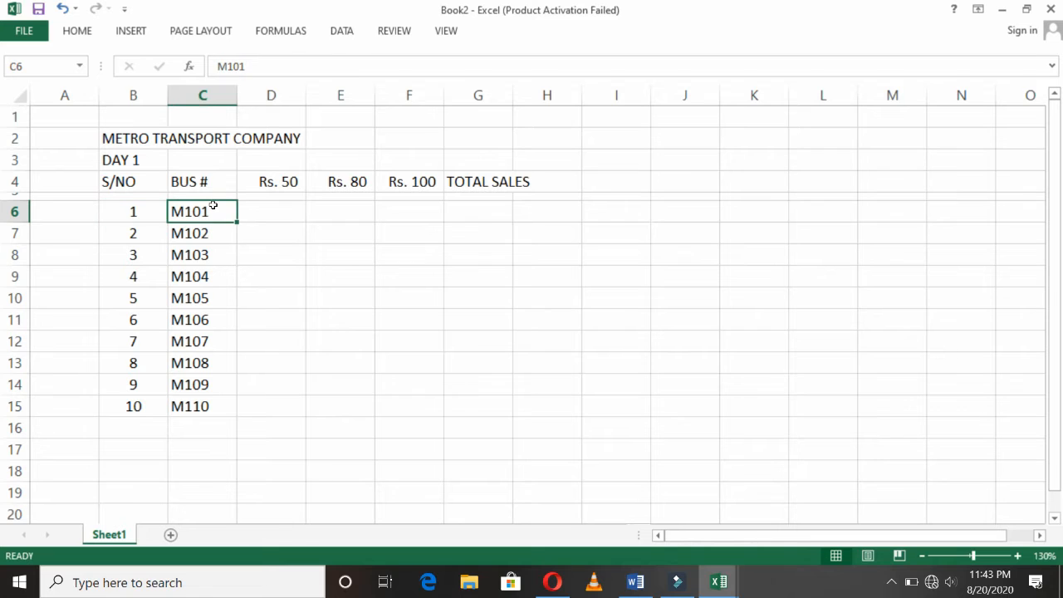
{"action": "key", "text": "Right"}
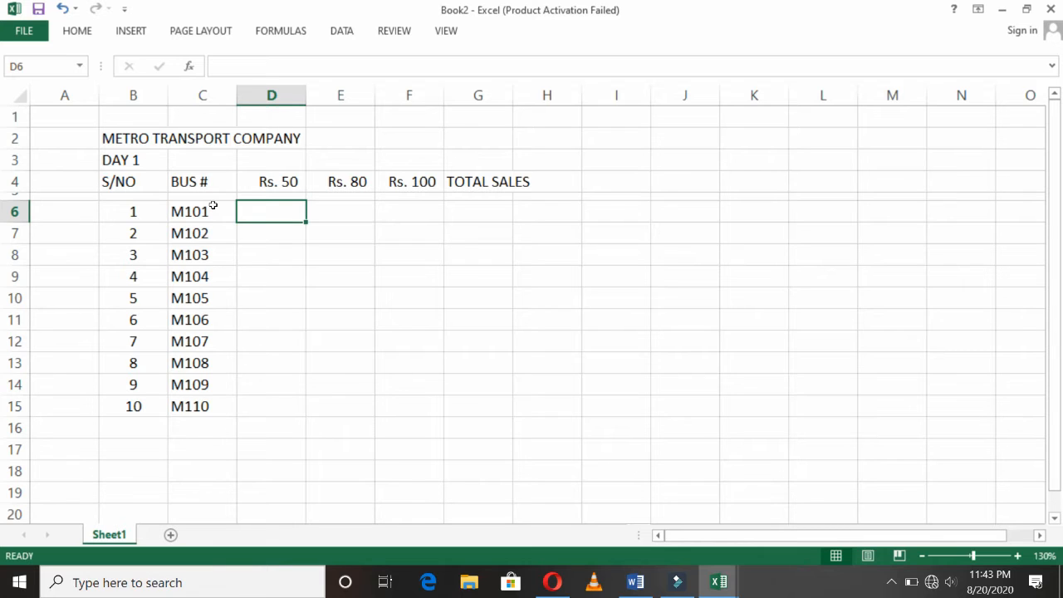
{"action": "type", "text": "89"}
{"action": "key", "text": "Tab"}
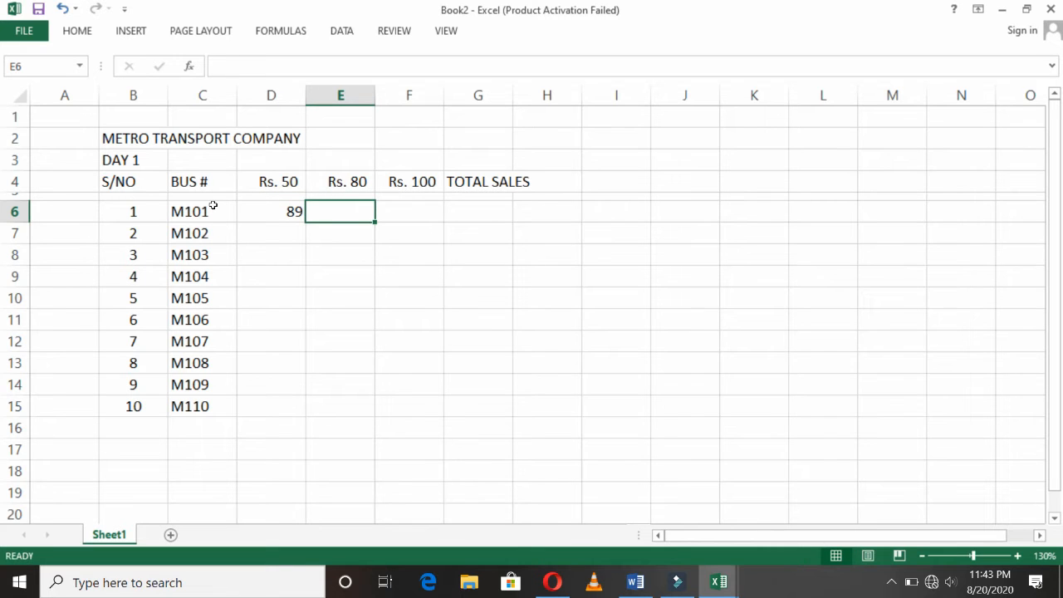
{"action": "type", "text": "69"}
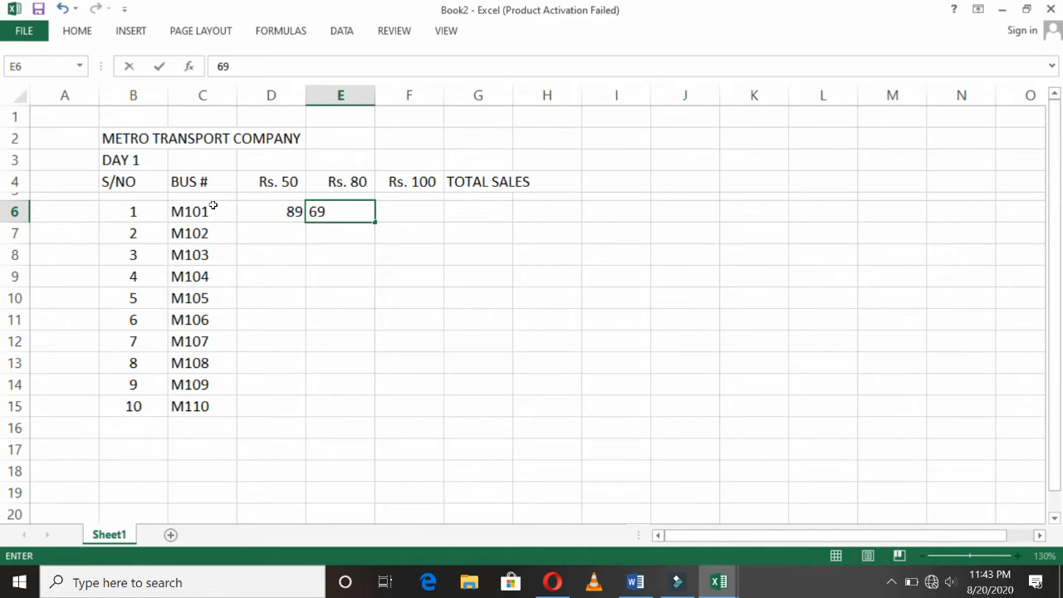
{"action": "key", "text": "Tab"}
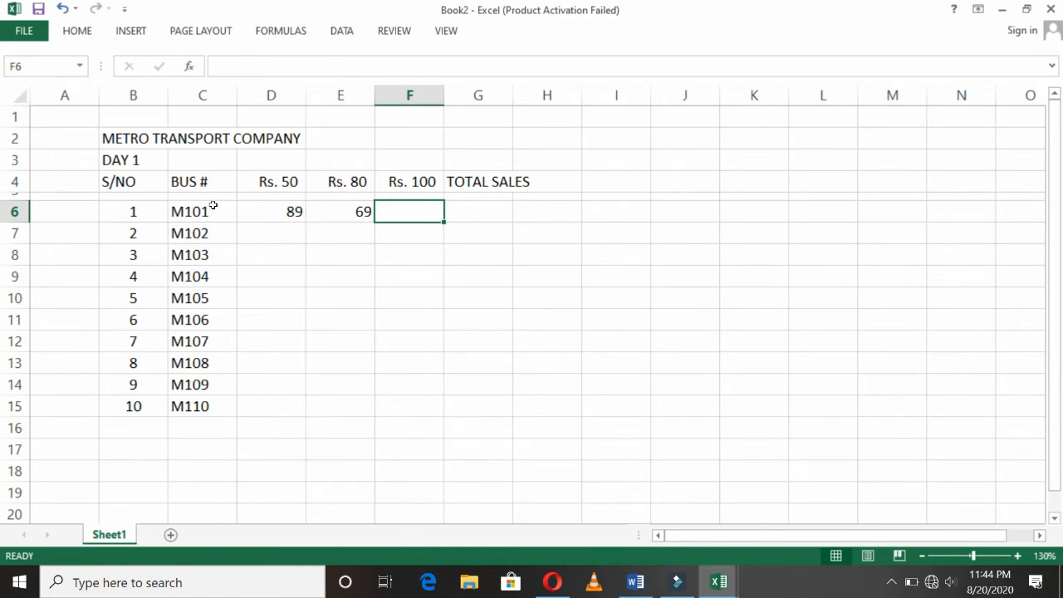
{"action": "type", "text": "1"}
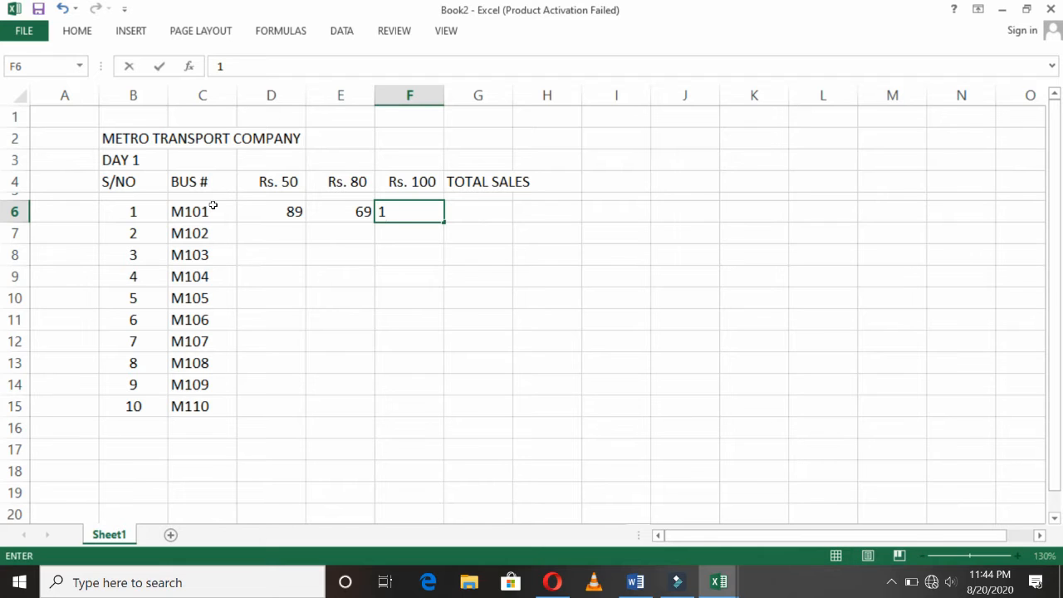
{"action": "type", "text": "6"}
{"action": "key", "text": "Return"}
Enter 89 in D7 and 54 in D8 in the Rs. 50 column for buses M102 and M103
{"action": "key", "text": "Left"}
{"action": "key", "text": "Left"}
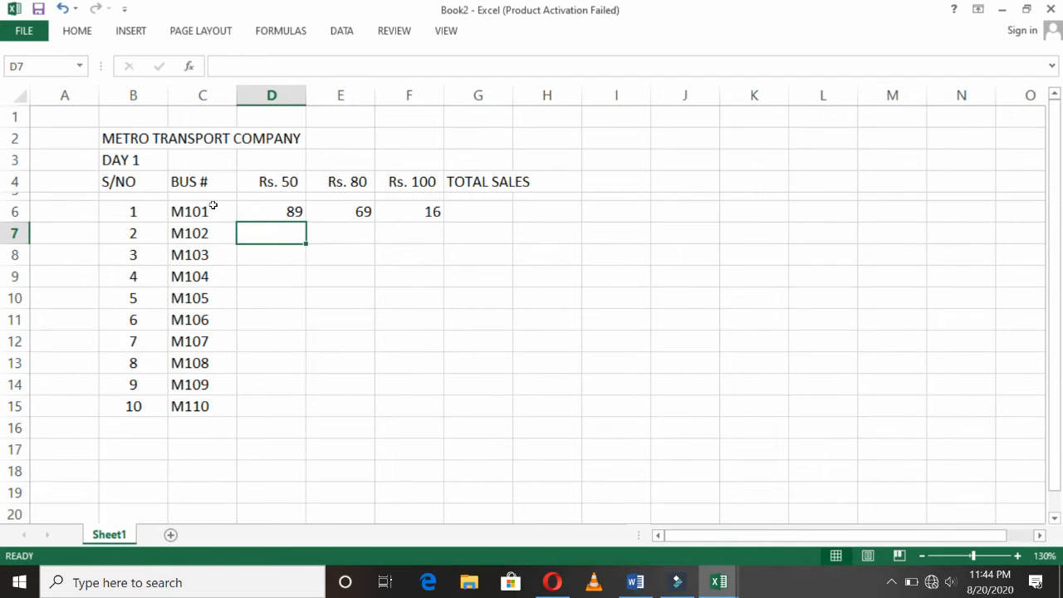
{"action": "type", "text": "89"}
{"action": "key", "text": "Return"}
{"action": "type", "text": "56%6%6"}
{"action": "key", "text": "BackSpace"}
{"action": "key", "text": "BackSpace"}
{"action": "key", "text": "BackSpace"}
{"action": "key", "text": "BackSpace"}
{"action": "key", "text": "BackSpace"}
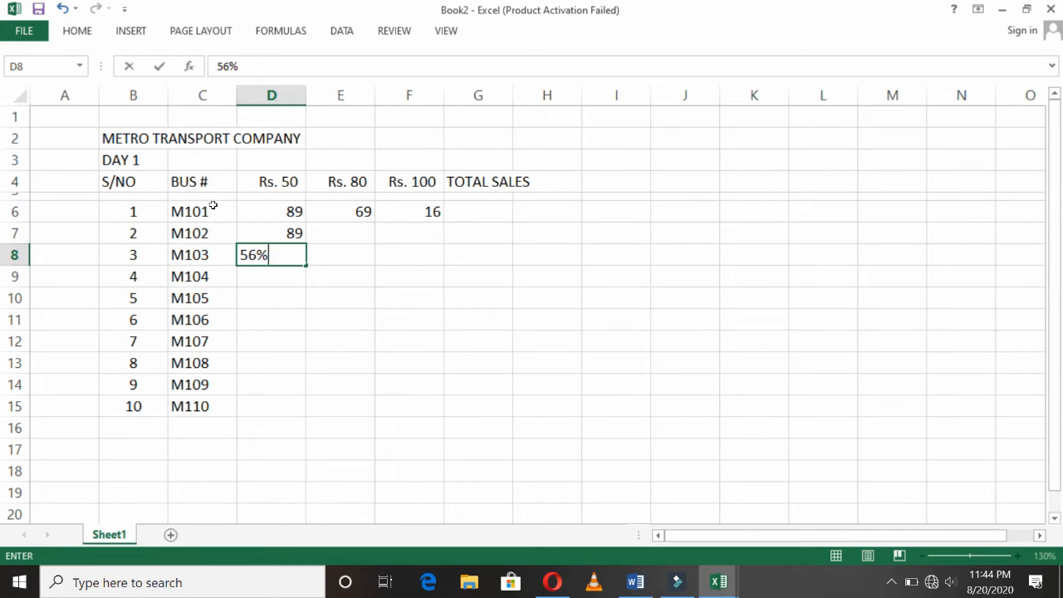
{"action": "type", "text": "4"}
{"action": "key", "text": "Return"}
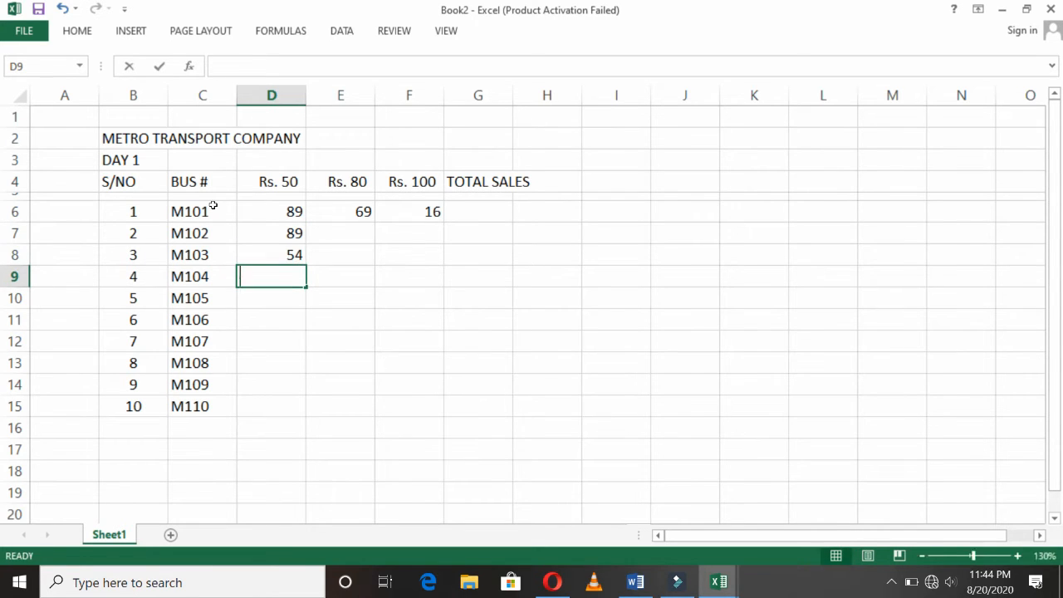
Continue the Rs. 50 column in D9:D12 with 56, 76, 78 and 89
{"action": "type", "text": "56"}
{"action": "key", "text": "Return"}
{"action": "type", "text": "76"}
{"action": "key", "text": "Return"}
{"action": "type", "text": "78"}
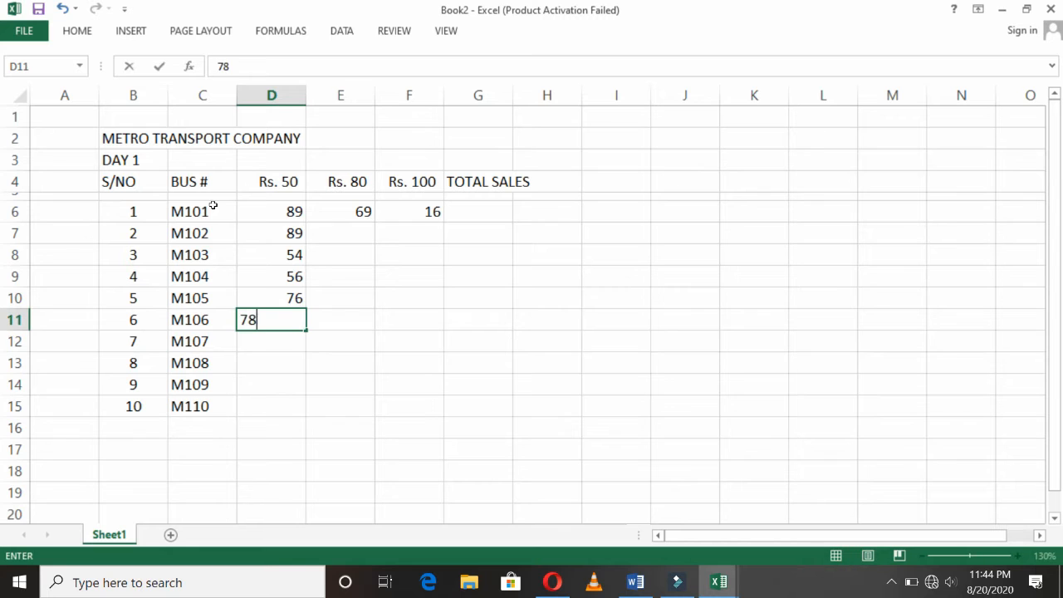
{"action": "key", "text": "Return"}
{"action": "type", "text": "89"}
{"action": "key", "text": "Return"}
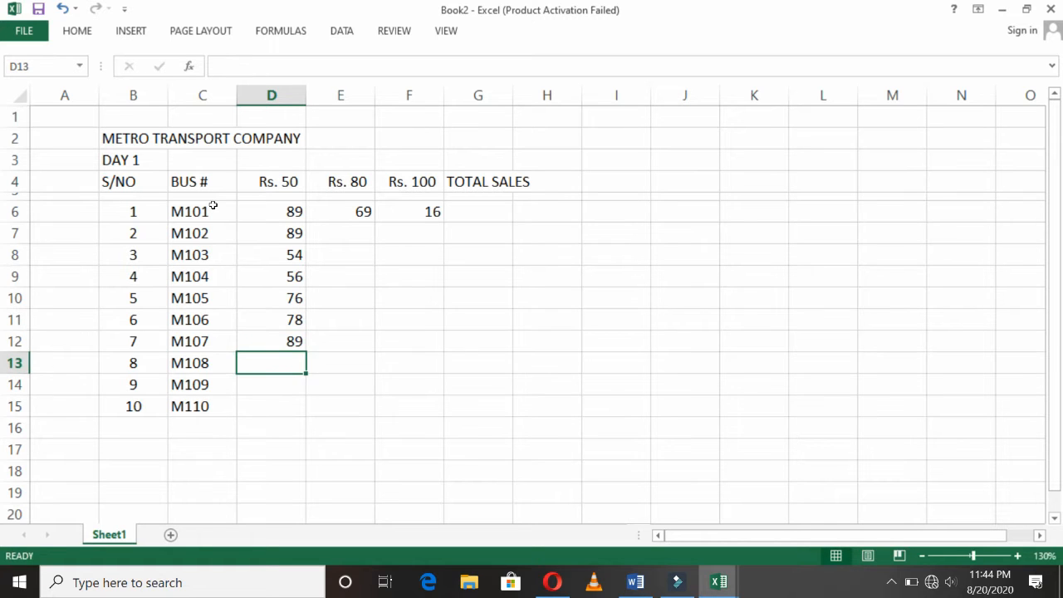
Complete the Rs. 50 column in D13:D15 with 45, 34 and 23
{"action": "type", "text": "45"}
{"action": "key", "text": "Return"}
{"action": "type", "text": "34"}
{"action": "key", "text": "Return"}
{"action": "type", "text": "23"}
{"action": "key", "text": "Return"}
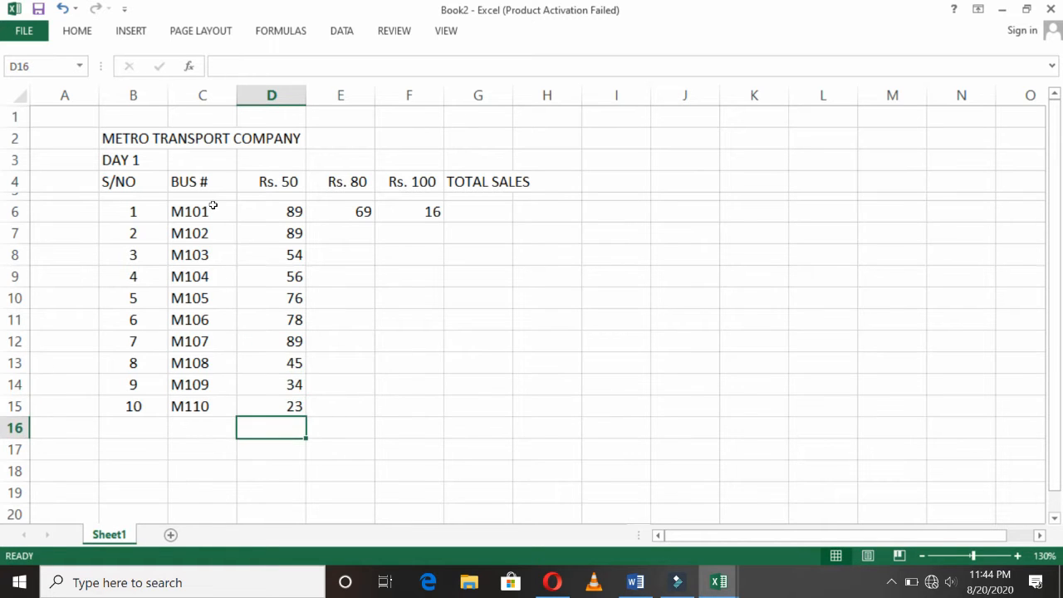
Enter 23, 45 and 67 in E7:E9 of the Rs. 80 column
{"action": "key", "text": "Up"}
{"action": "key", "text": "Right"}
{"action": "key", "text": "ctrl+Up"}
{"action": "key", "text": "Down"}
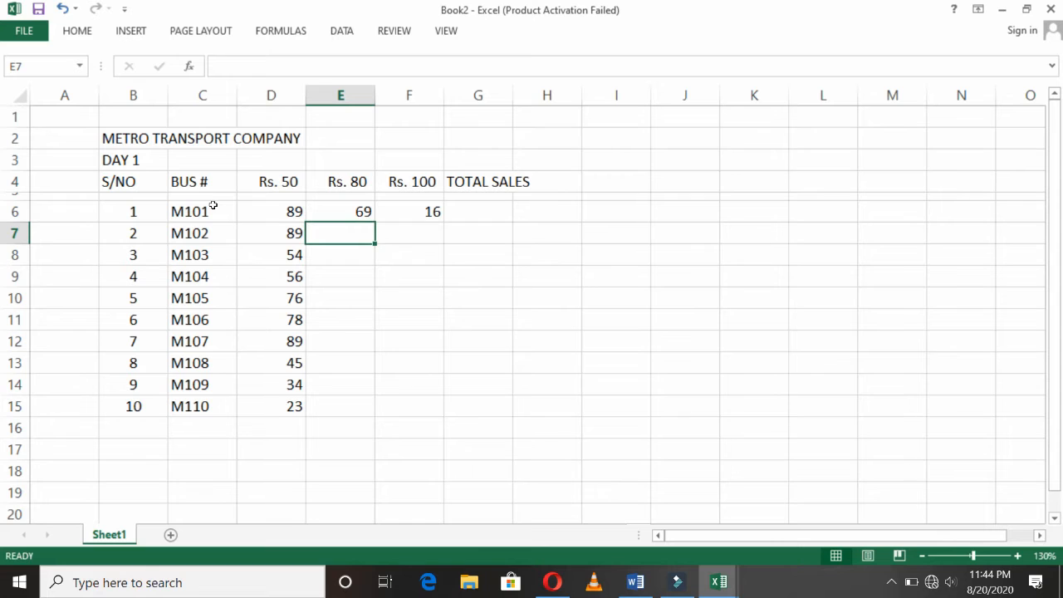
{"action": "type", "text": "23"}
{"action": "key", "text": "Return"}
{"action": "type", "text": "45"}
{"action": "key", "text": "Return"}
{"action": "type", "text": "67"}
{"action": "key", "text": "Return"}
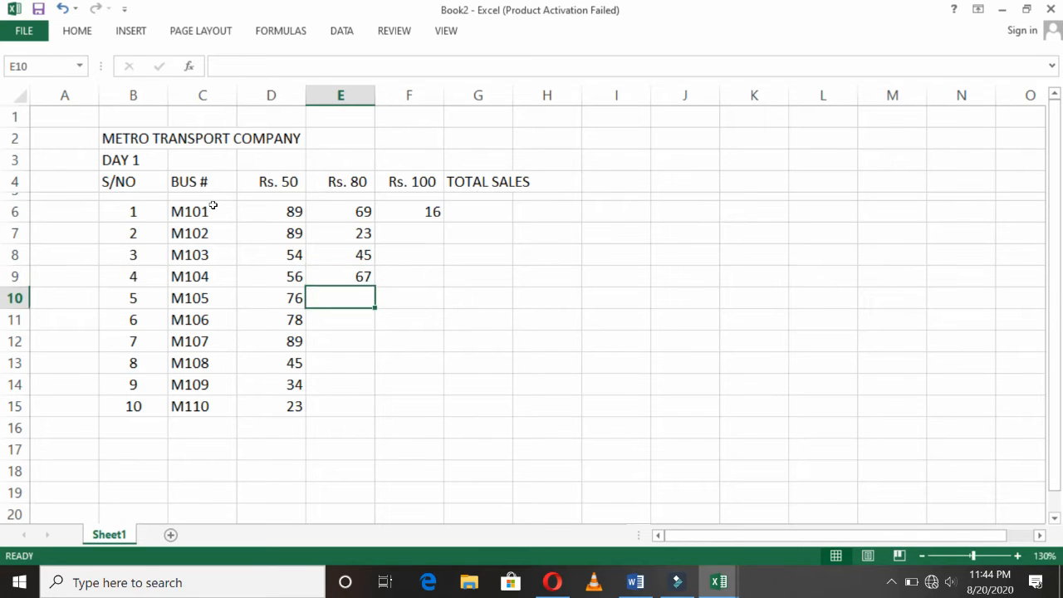
Continue the Rs. 80 column in E10:E13 with 78, 45, 34 and 56
{"action": "type", "text": "78"}
{"action": "key", "text": "Return"}
{"action": "type", "text": "45"}
{"action": "key", "text": "Return"}
{"action": "type", "text": "34"}
{"action": "key", "text": "Return"}
{"action": "type", "text": "56"}
{"action": "key", "text": "Return"}
Complete the Rs. 80 column with 23 in E14 and 34 in E15
{"action": "type", "text": "345"}
{"action": "key", "text": "Return"}
{"action": "type", "text": "34"}
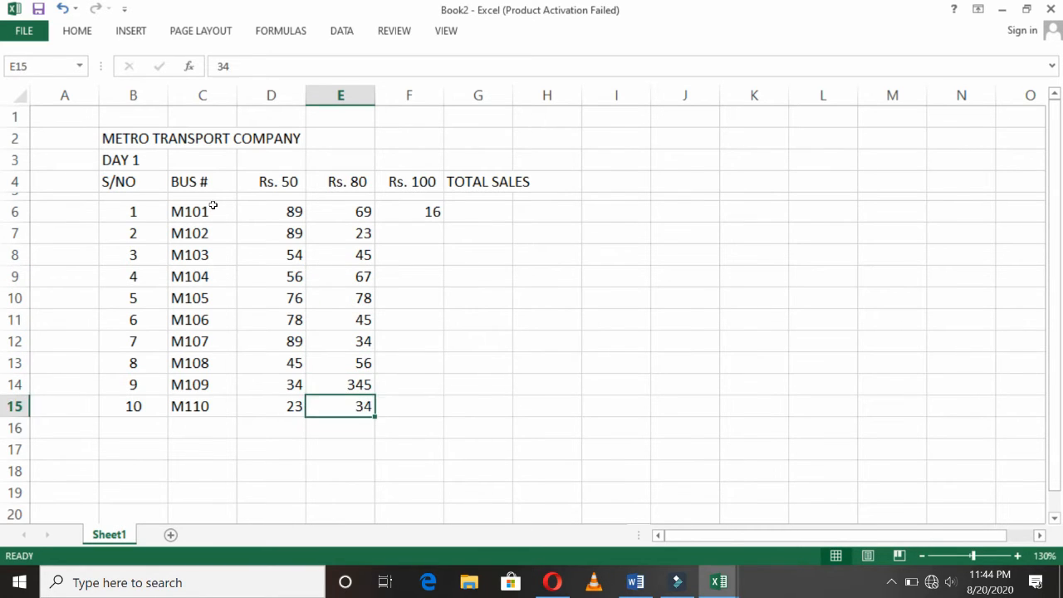
{"action": "key", "text": "Up"}
{"action": "type", "text": "23"}
{"action": "key", "text": "Right"}
Enter 34, 23 and 45 in F7:F9 of the Rs. 100 column
{"action": "key", "text": "Up"}
{"action": "key", "text": "ctrl+Up"}
{"action": "key", "text": "ctrl+Up"}
{"action": "key", "text": "ctrl+Down"}
{"action": "key", "text": "Down"}
{"action": "type", "text": "34"}
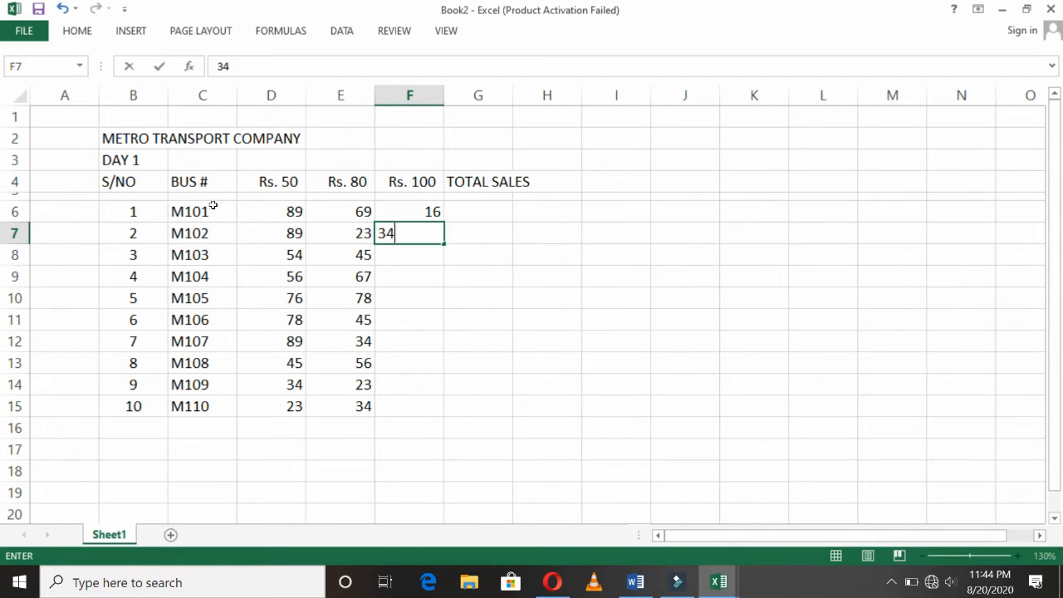
{"action": "key", "text": "Return"}
{"action": "type", "text": "23"}
{"action": "key", "text": "Return"}
{"action": "type", "text": "45"}
{"action": "key", "text": "Return"}
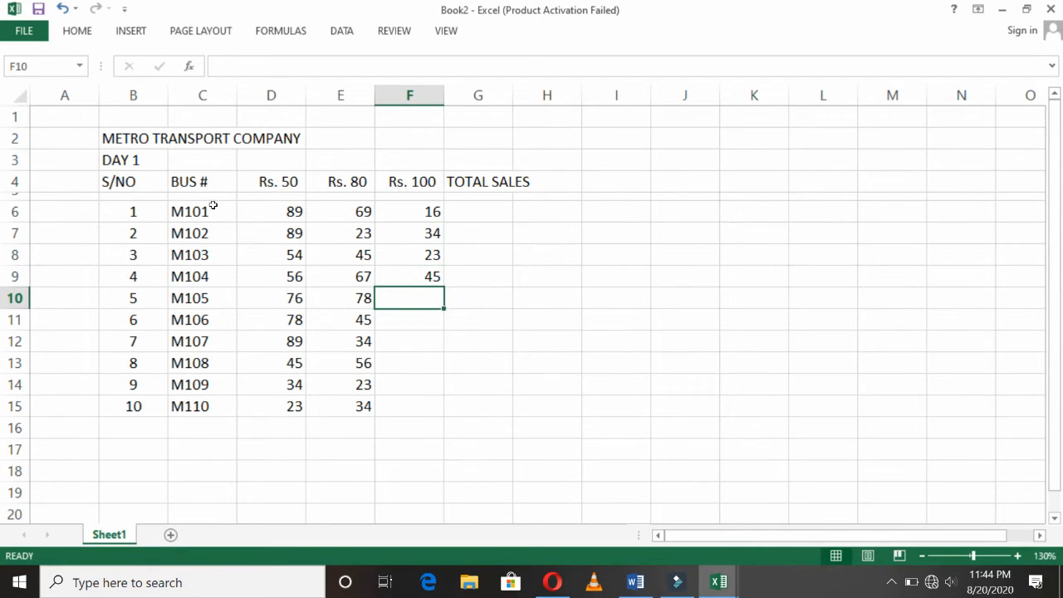
Continue the Rs. 100 column in F10:F12 with 56, 34 and 34
{"action": "type", "text": "56"}
{"action": "key", "text": "Return"}
{"action": "type", "text": "34"}
{"action": "key", "text": "Return"}
{"action": "type", "text": "34"}
{"action": "key", "text": "Return"}
Complete the Rs. 100 column in F13:F15 with 45, 56 and 45
{"action": "type", "text": "45"}
{"action": "key", "text": "ctrl+Return"}
{"action": "key", "text": "Return"}
{"action": "type", "text": "56"}
{"action": "key", "text": "Return"}
{"action": "type", "text": "45"}
{"action": "key", "text": "ctrl+Return"}
Center the ticket figures in D6:F15 horizontally
{"action": "key", "text": "ctrl+Up"}
{"action": "key", "text": "Down"}
{"action": "key", "text": "Down"}
{"action": "key", "text": "Left"}
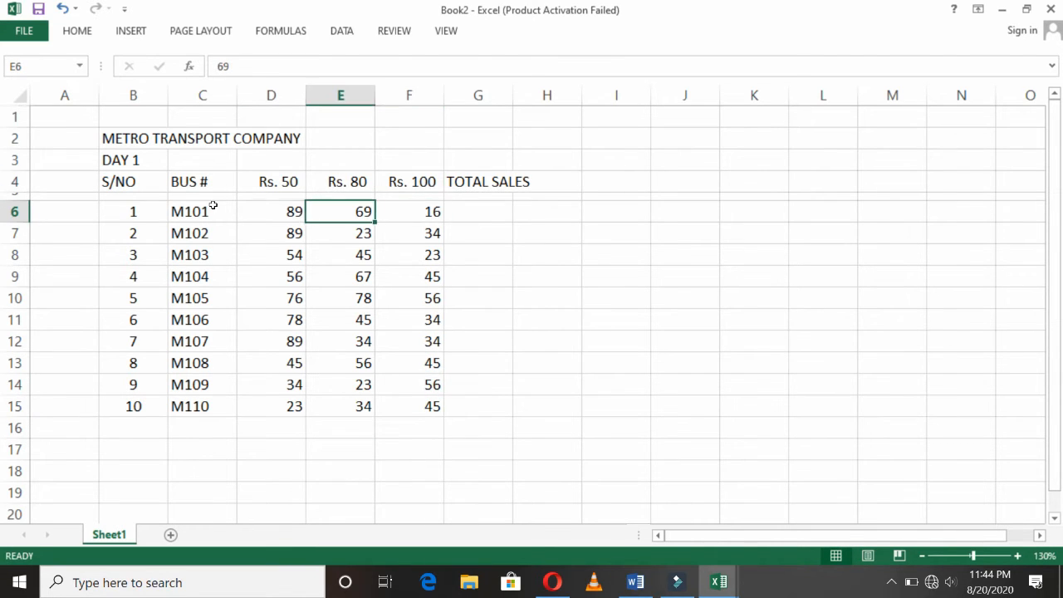
{"action": "key", "text": "Left"}
{"action": "key", "text": "shift+Down"}
{"action": "key", "text": "shift+Right"}
{"action": "key", "text": "shift+Down"}
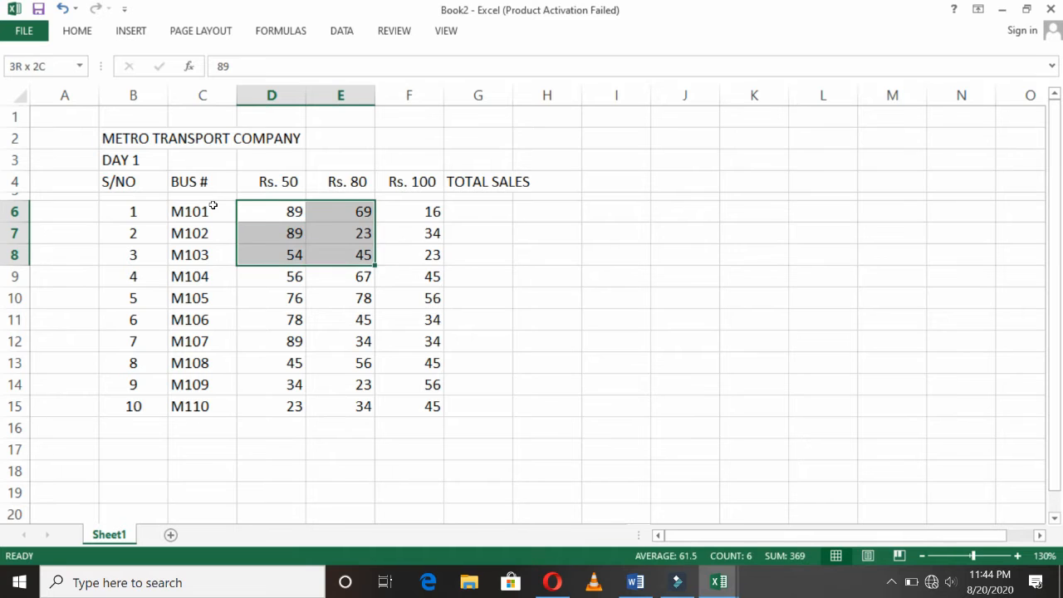
{"action": "key", "text": "shift+Down"}
{"action": "key", "text": "shift+Right"}
{"action": "key", "text": "shift+Down"}
{"action": "key", "text": "shift+Down"}
{"action": "key", "text": "shift+Down"}
{"action": "key", "text": "shift+Down"}
{"action": "key", "text": "shift+Down"}
{"action": "key", "text": "shift+Down"}
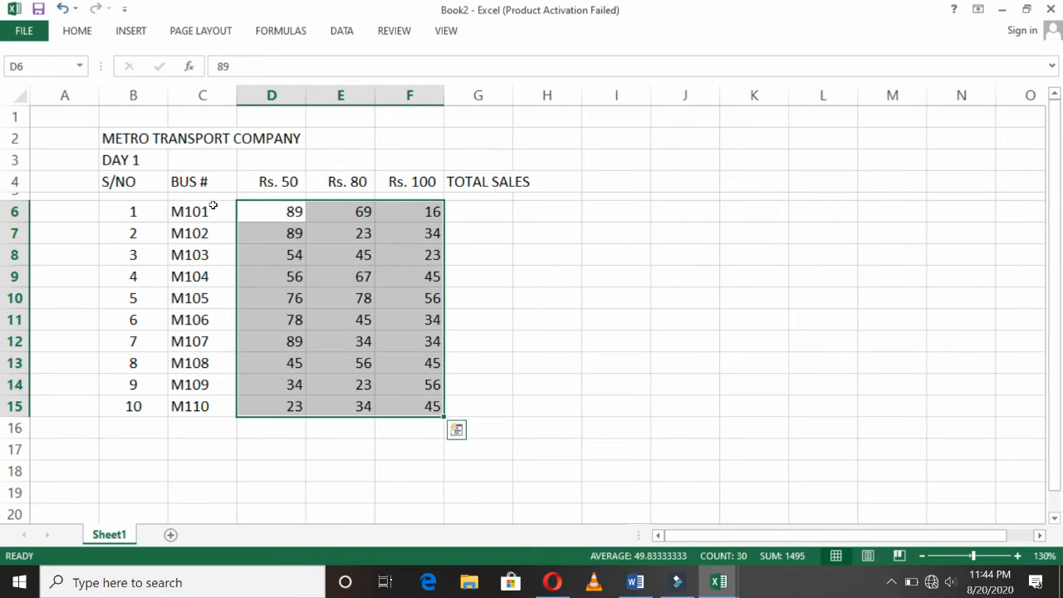
{"action": "left_click", "coordinate": [81, 32]}
{"action": "left_click", "coordinate": [273, 85]}
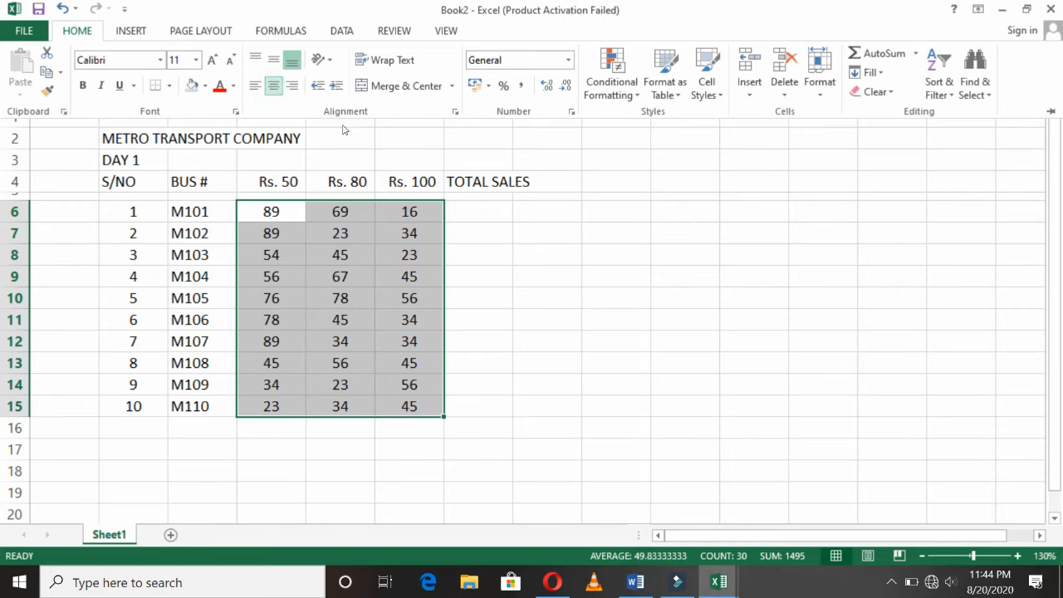
Enter the formula =D6*50+E6*80+F6*100 in G6 to calculate total sales for bus M101
{"action": "left_click", "coordinate": [492, 214]}
{"action": "left_click", "coordinate": [490, 210]}
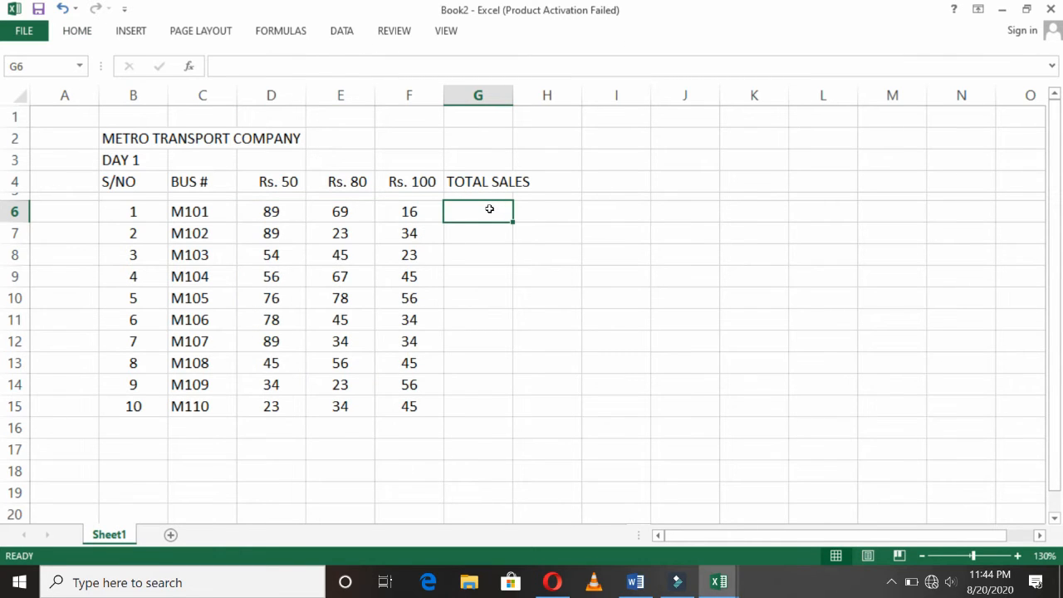
{"action": "type", "text": "="}
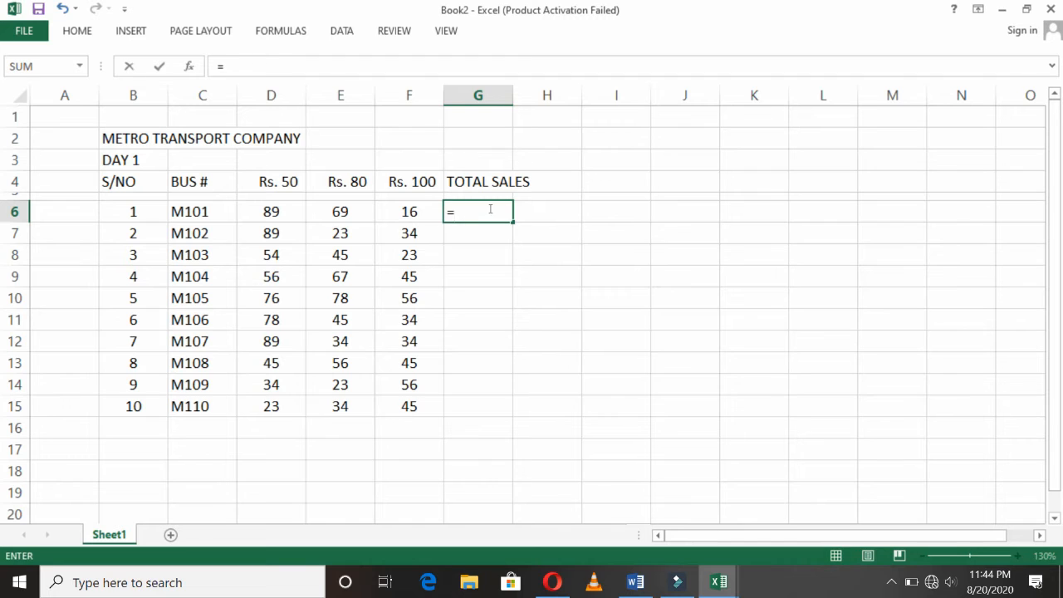
{"action": "left_click", "coordinate": [274, 211]}
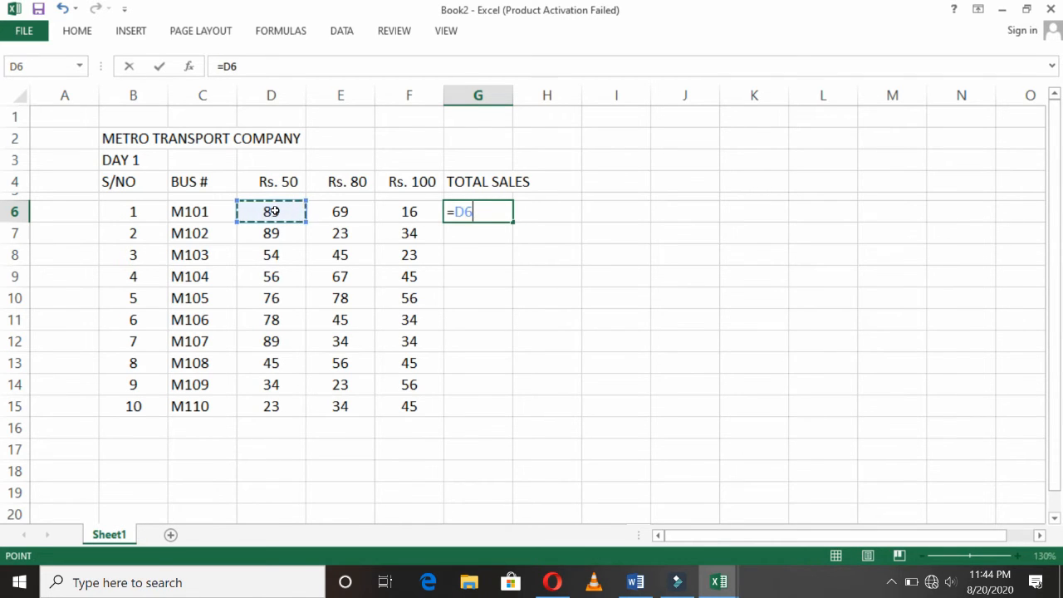
{"action": "type", "text": "*"}
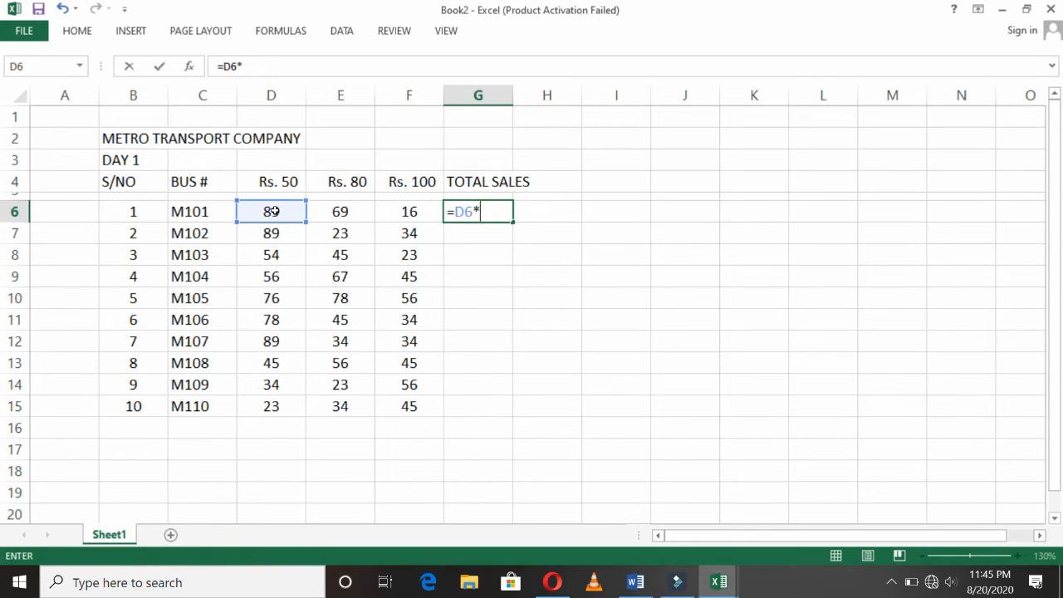
{"action": "type", "text": "50+"}
{"action": "left_click", "coordinate": [345, 213]}
{"action": "type", "text": "*"}
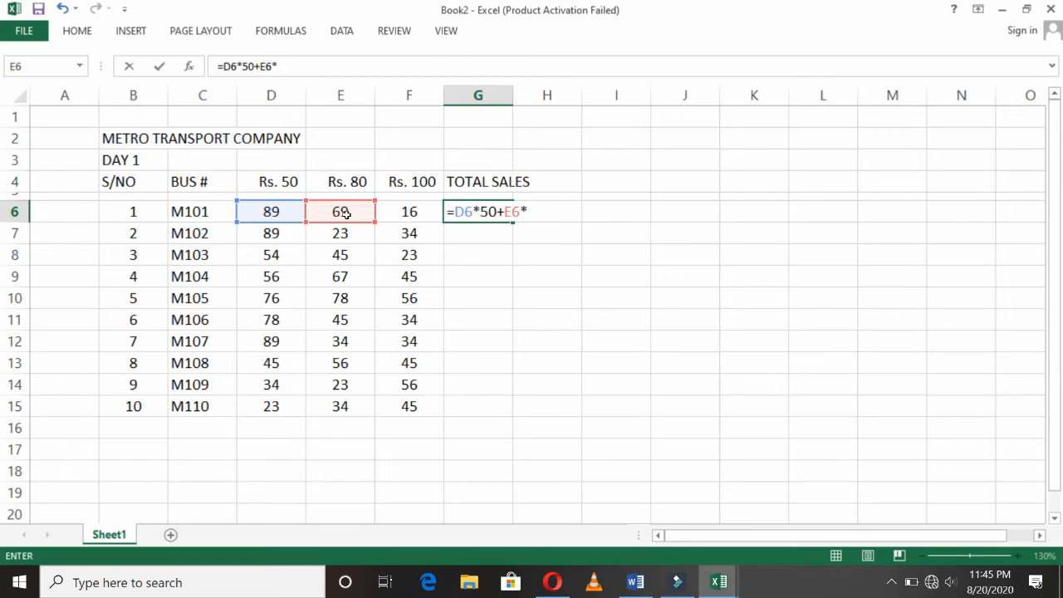
{"action": "type", "text": "80+"}
{"action": "left_click", "coordinate": [405, 211]}
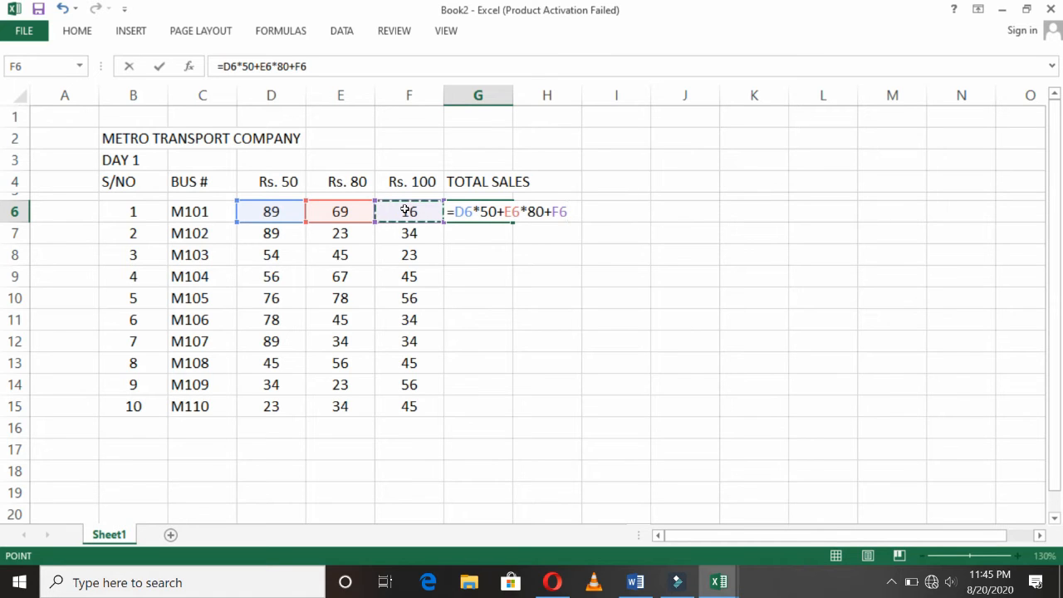
{"action": "type", "text": "*"}
{"action": "type", "text": "100"}
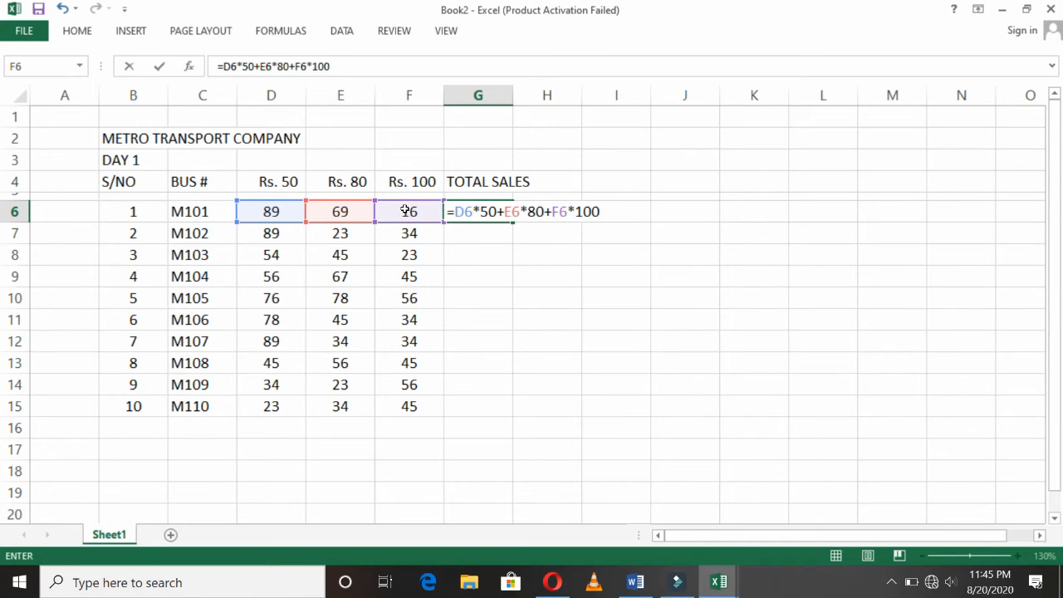
{"action": "key", "text": "Return"}
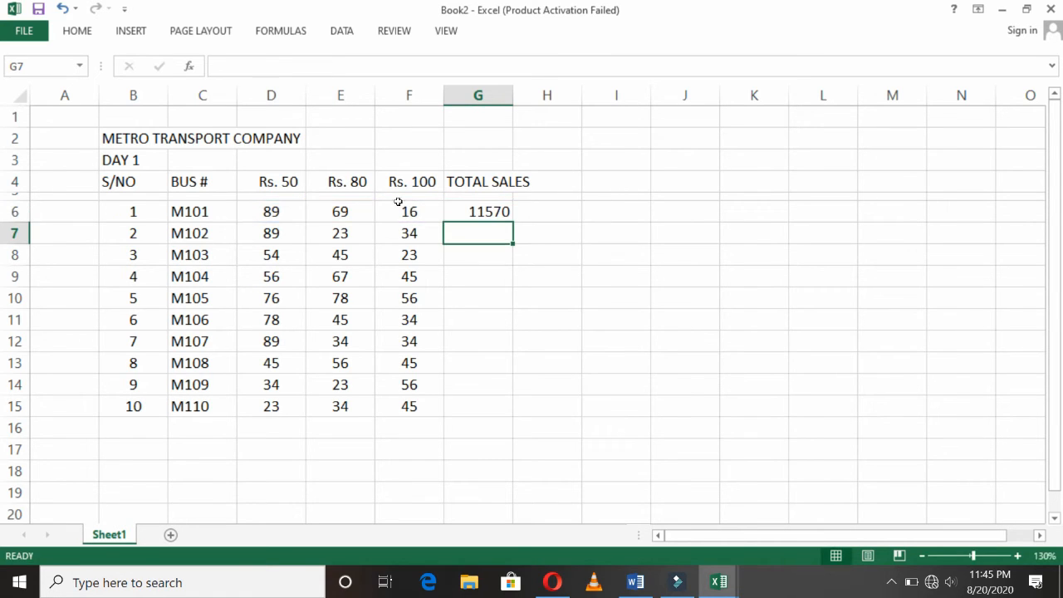
Copy the total sales formula from G6 to G7:G15 for the remaining buses
{"action": "left_click", "coordinate": [504, 213]}
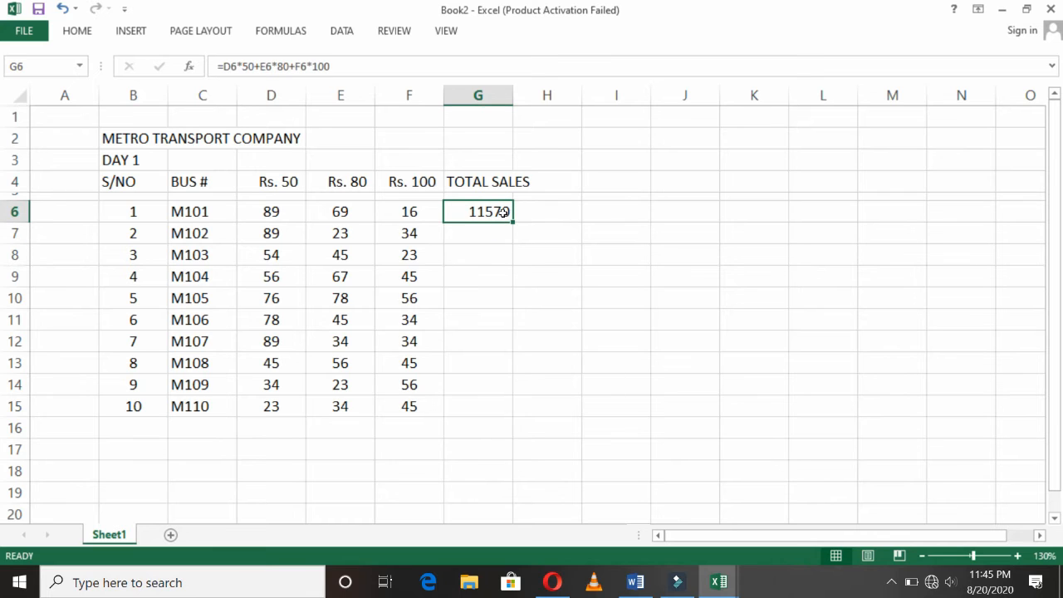
{"action": "key", "text": "ctrl+c"}
{"action": "key", "text": "Down"}
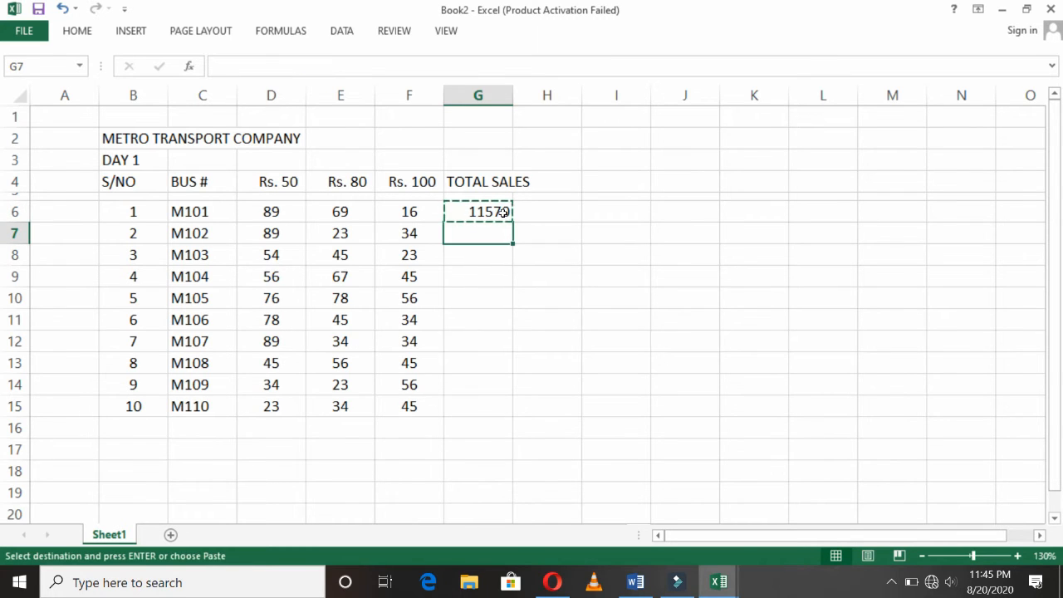
{"action": "key", "text": "shift+Down"}
{"action": "key", "text": "shift+Down"}
{"action": "key", "text": "shift+Down"}
{"action": "key", "text": "shift+Down"}
{"action": "key", "text": "shift+Down"}
{"action": "key", "text": "shift+Down"}
{"action": "key", "text": "shift+Down"}
{"action": "key", "text": "shift+Down"}
{"action": "key", "text": "shift+Down"}
{"action": "key", "text": "shift+Up"}
{"action": "key", "text": "ctrl+v"}
{"action": "key", "text": "Escape"}
Merge and center the METRO TRANSPORT COMPANY title across B2:G2 and make it bold
{"action": "key", "text": "Left"}
{"action": "key", "text": "Left"}
{"action": "key", "text": "Left"}
{"action": "key", "text": "Left"}
{"action": "key", "text": "Left"}
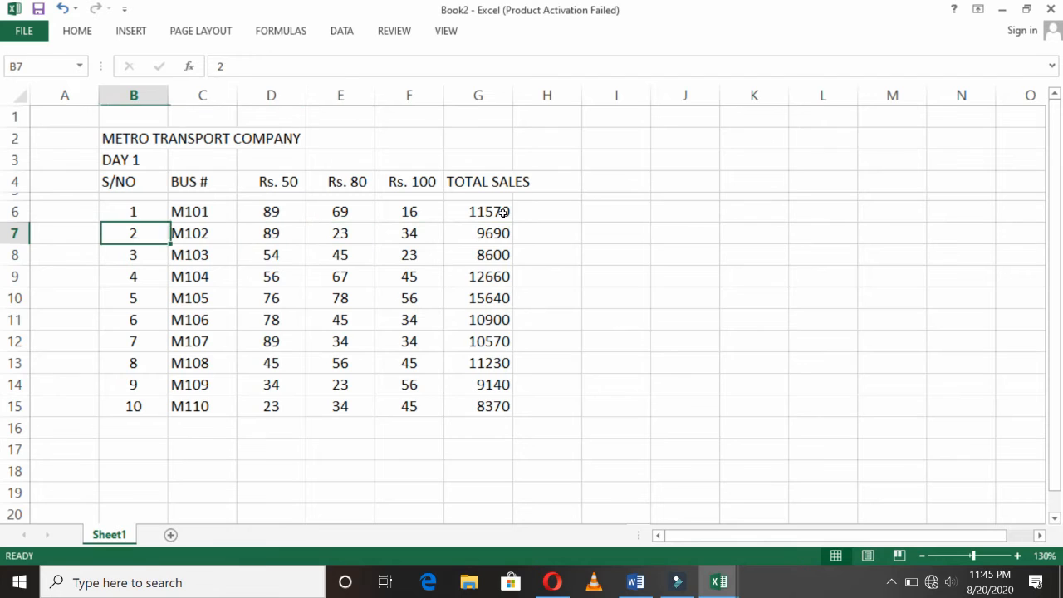
{"action": "key", "text": "Up"}
{"action": "key", "text": "Up"}
{"action": "key", "text": "Up"}
{"action": "key", "text": "Up"}
{"action": "key", "text": "Up"}
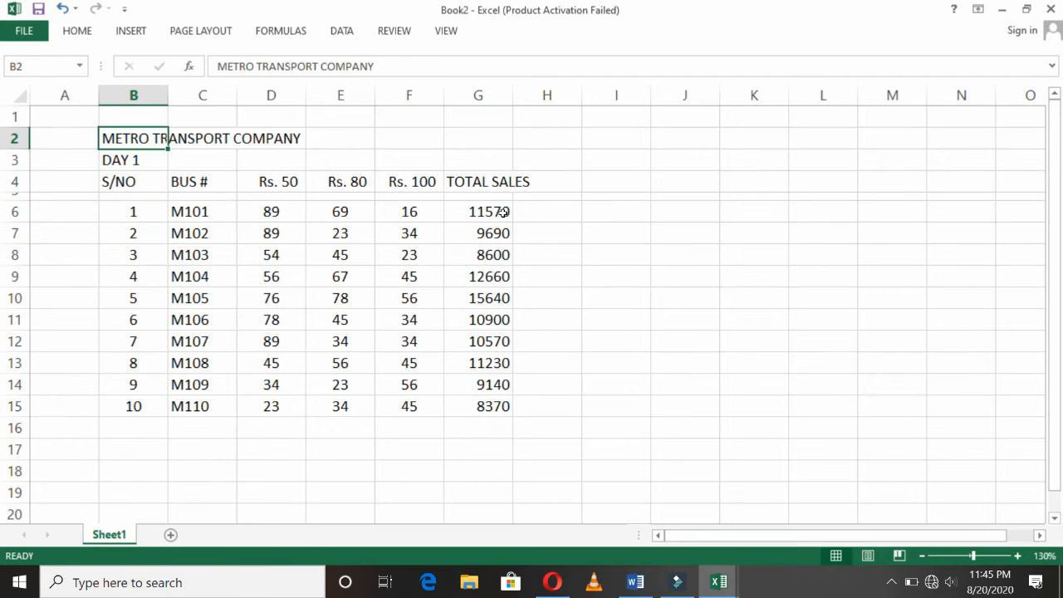
{"action": "key", "text": "shift+Right"}
{"action": "key", "text": "shift+Right"}
{"action": "key", "text": "shift+Right"}
{"action": "key", "text": "shift+Right"}
{"action": "key", "text": "shift+Right"}
{"action": "key", "text": "shift+Right"}
{"action": "key", "text": "shift+Left"}
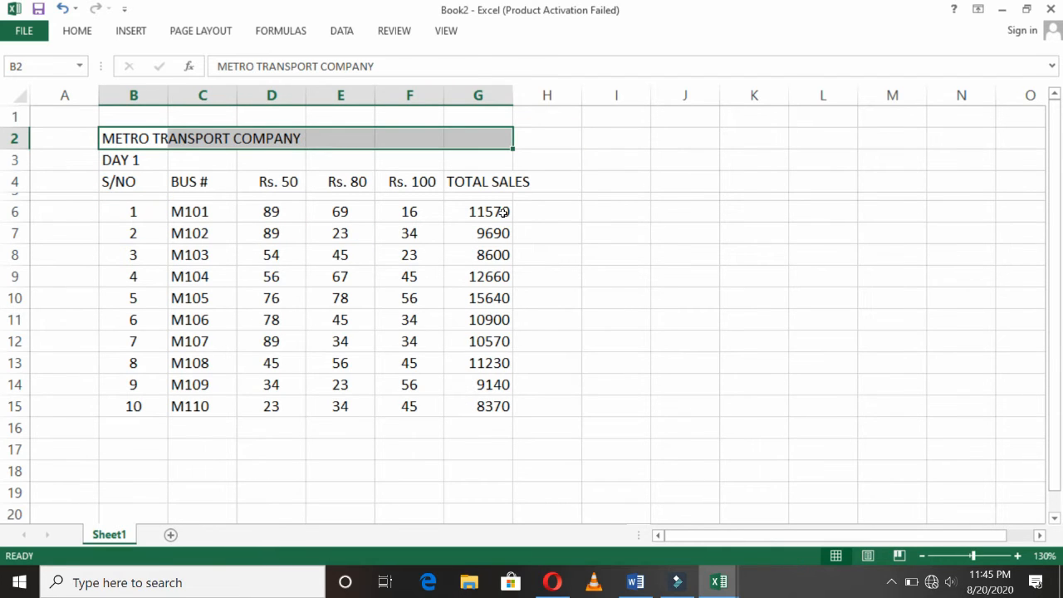
{"action": "left_click", "coordinate": [76, 31]}
{"action": "left_click", "coordinate": [420, 86]}
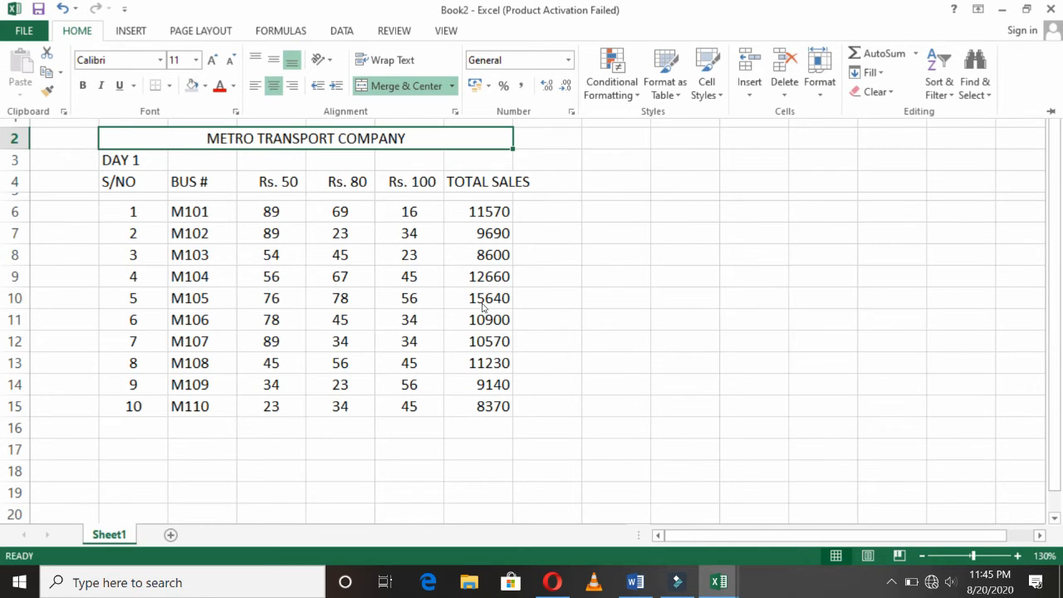
{"action": "key", "text": "ctrl+b"}
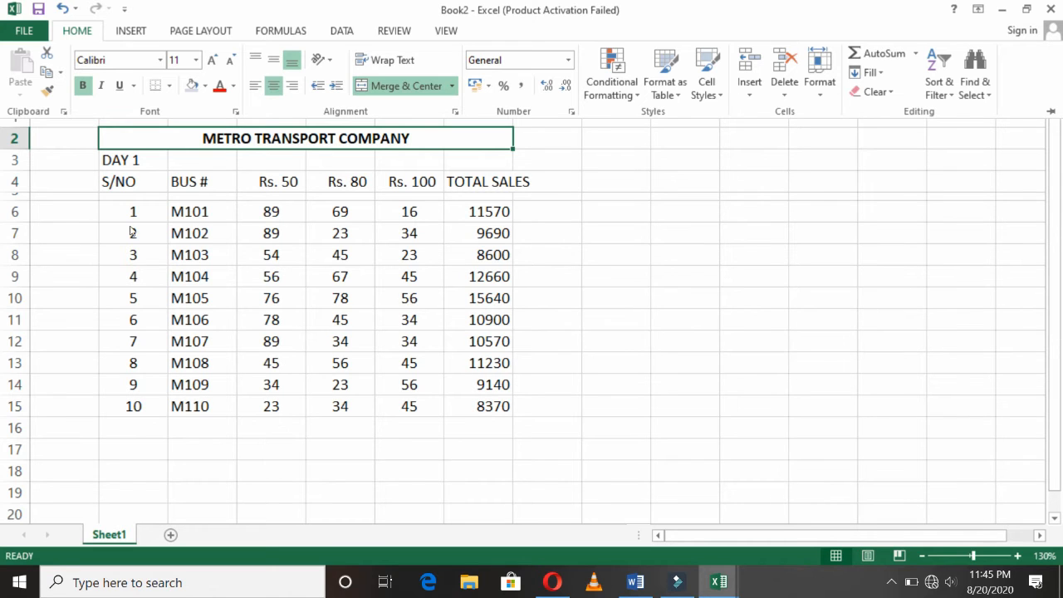
Format the DAY 1 label in B3 as bold with red font color
{"action": "left_click", "coordinate": [131, 160]}
{"action": "left_click", "coordinate": [129, 158]}
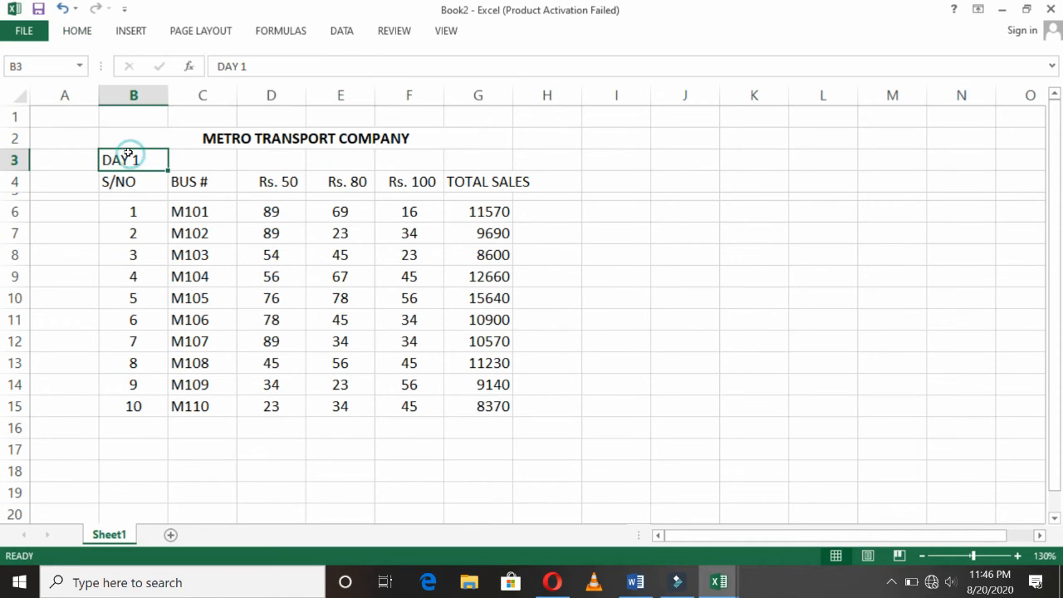
{"action": "key", "text": "ctrl+b"}
{"action": "left_click", "coordinate": [76, 31]}
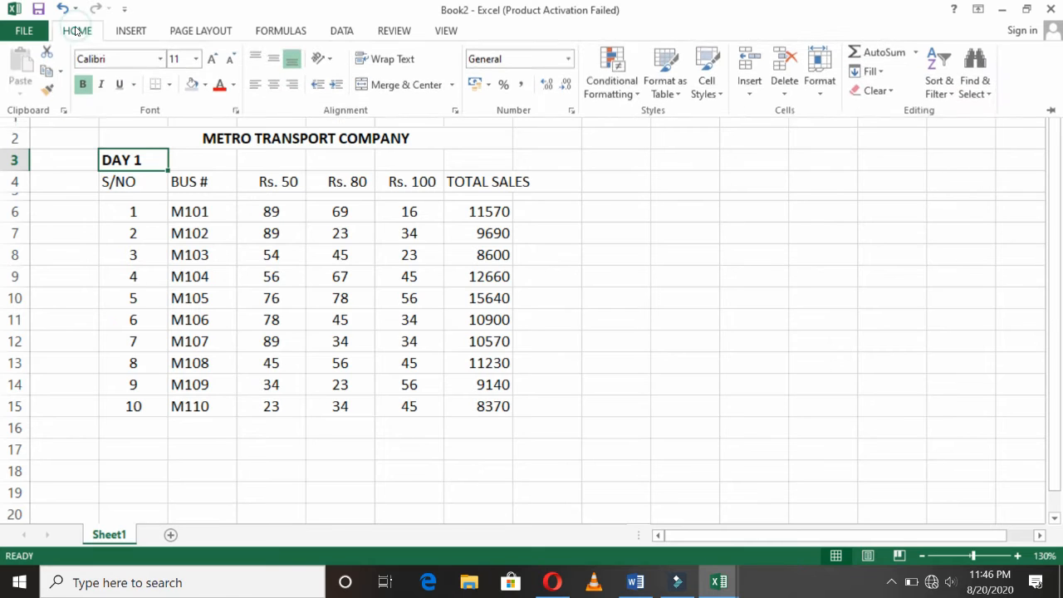
{"action": "left_click", "coordinate": [219, 86]}
{"action": "left_click", "coordinate": [205, 278]}
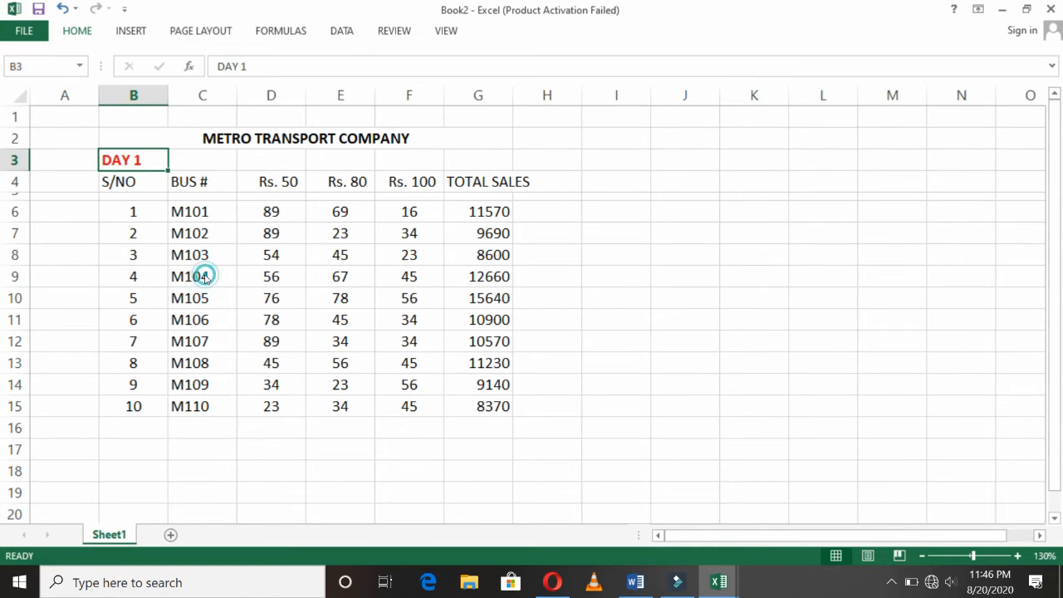
AutoFit the width of column B to its contents
{"action": "left_click", "coordinate": [203, 276]}
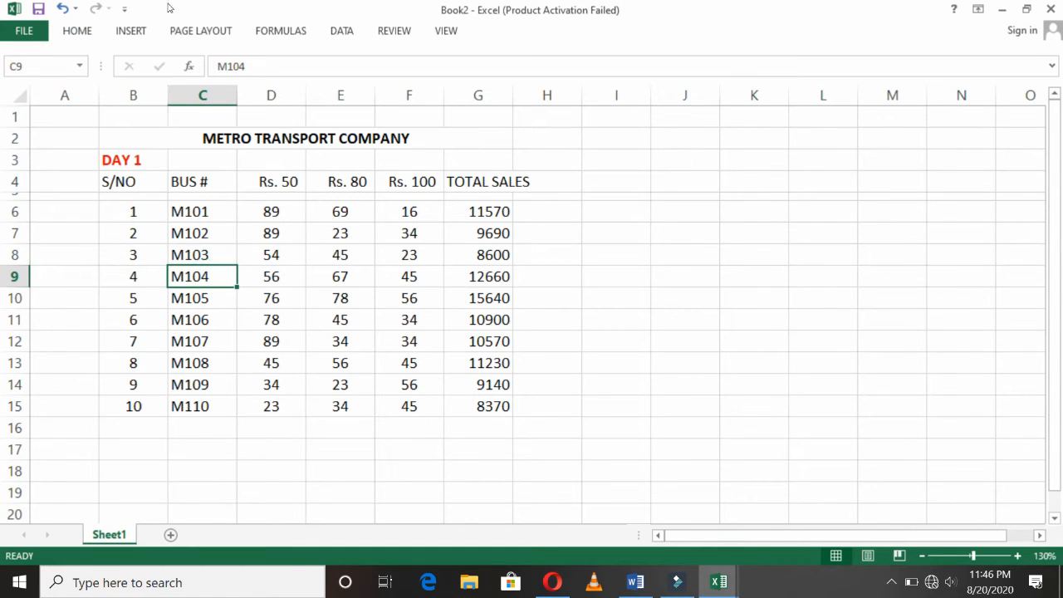
{"action": "left_click_drag", "start_coordinate": [163, 89], "coordinate": [162, 88]}
{"action": "double_click", "coordinate": [162, 88]}
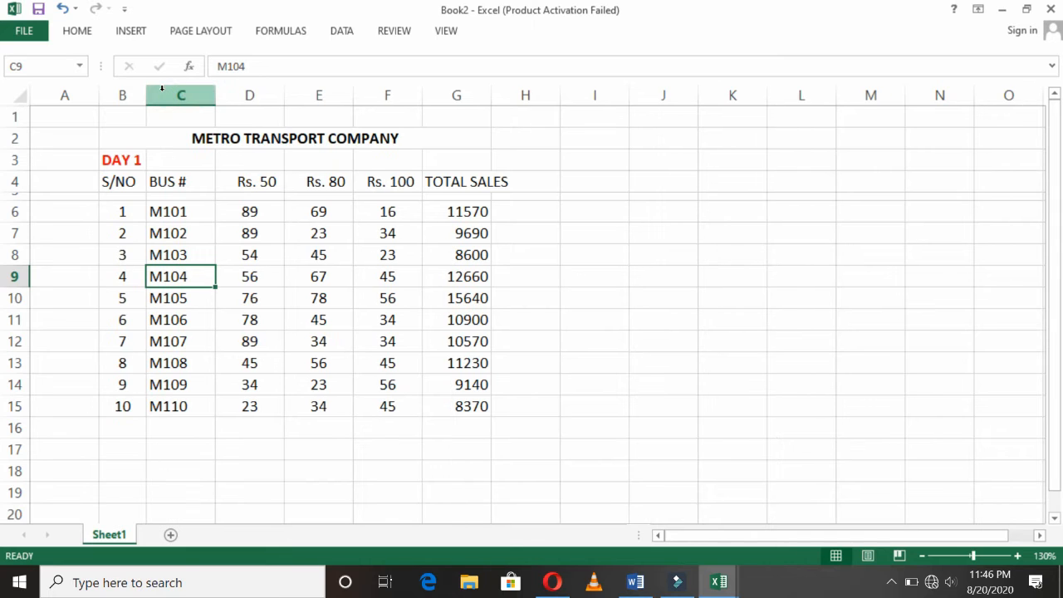
Enter the label G.TOTAL in C17, below the bus numbers
{"action": "key", "text": "Left"}
{"action": "key", "text": "Left"}
{"action": "key", "text": "Up"}
{"action": "key", "text": "Right"}
{"action": "key", "text": "Right"}
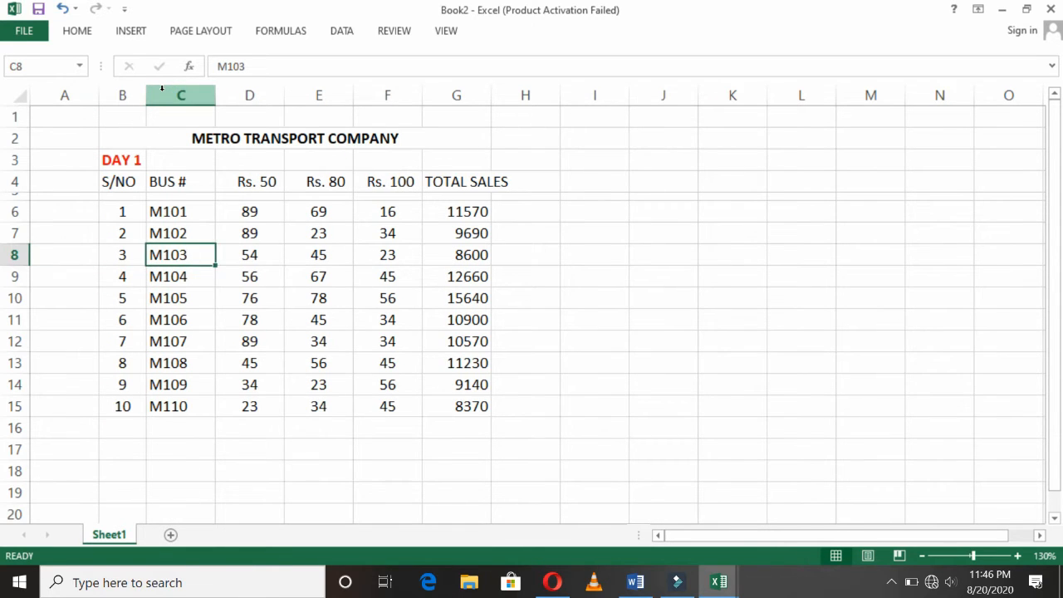
{"action": "key", "text": "Down"}
{"action": "key", "text": "Down"}
{"action": "key", "text": "Down"}
{"action": "key", "text": "Down"}
{"action": "key", "text": "Down"}
{"action": "key", "text": "Down"}
{"action": "key", "text": "Down"}
{"action": "key", "text": "Down"}
{"action": "key", "text": "Down"}
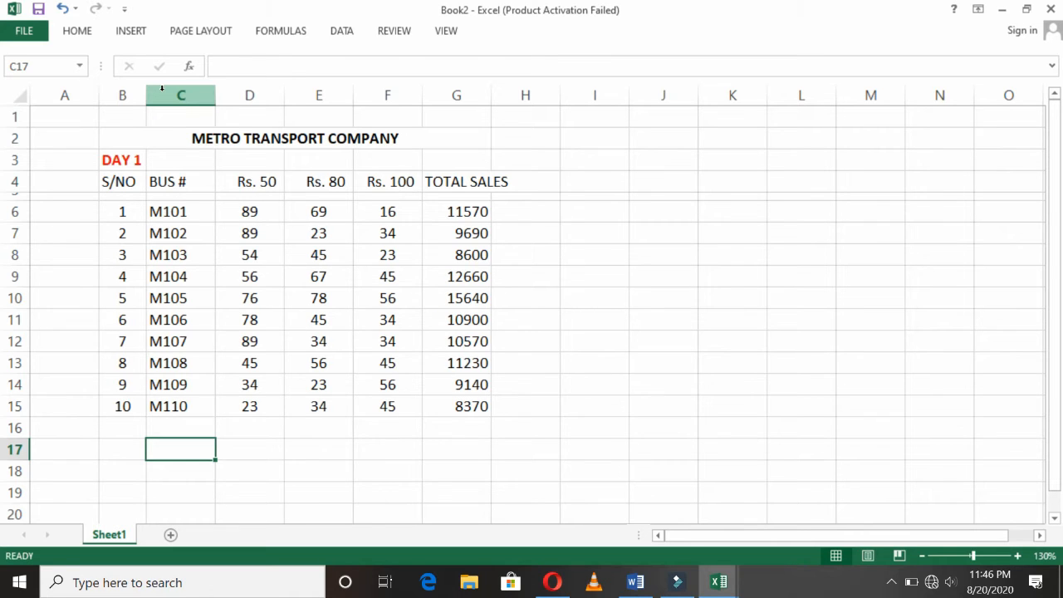
{"action": "type", "text": "G.TOTAL"}
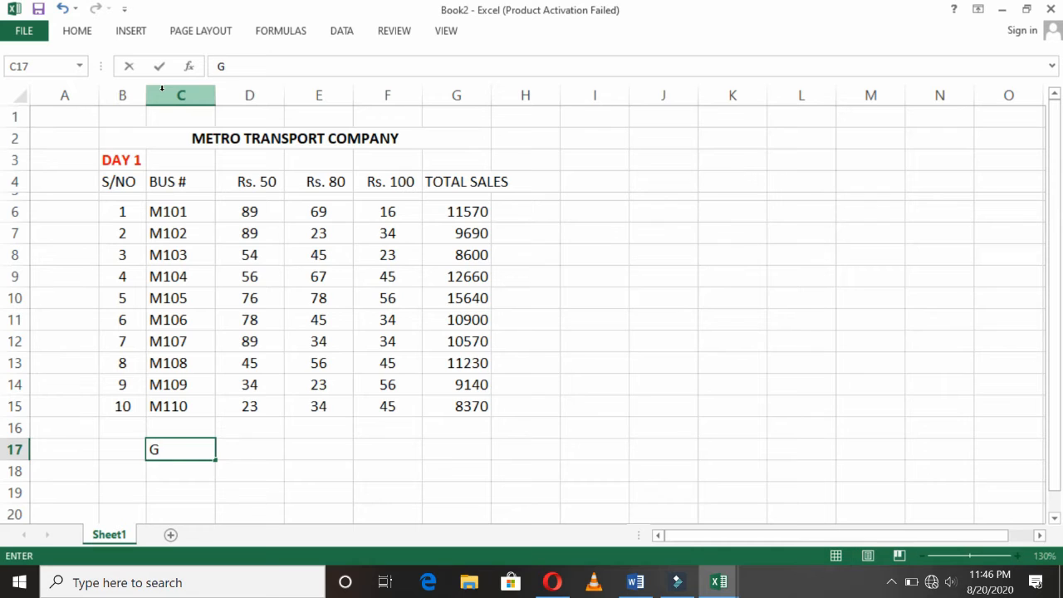
{"action": "key", "text": "Return"}
Total the Rs. 50 column in D17 with the AutoSum formula =SUM(D6:D16)
{"action": "key", "text": "Up"}
{"action": "key", "text": "Right"}
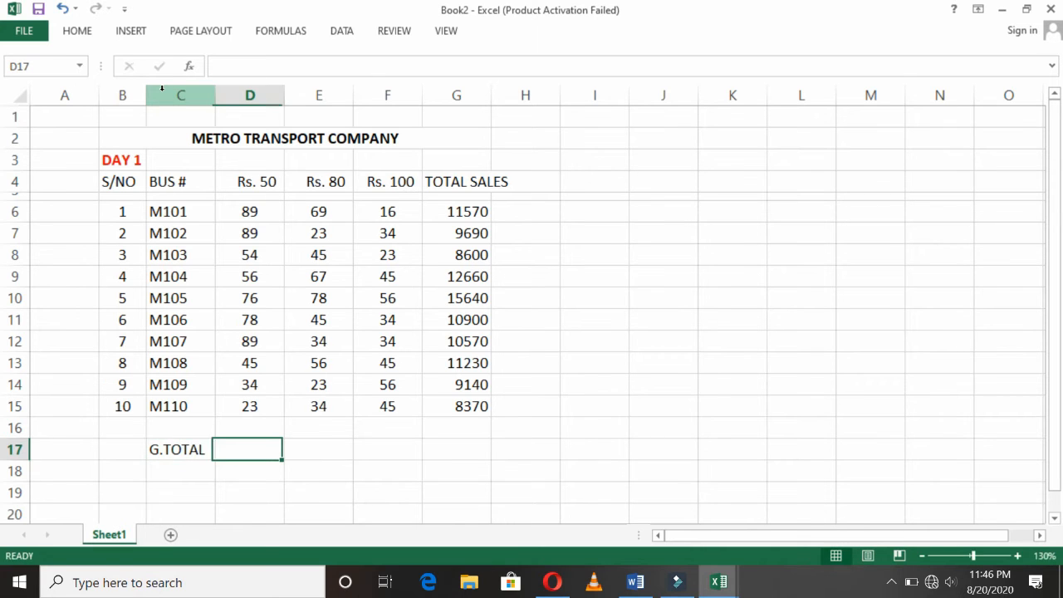
{"action": "key", "text": "alt"}
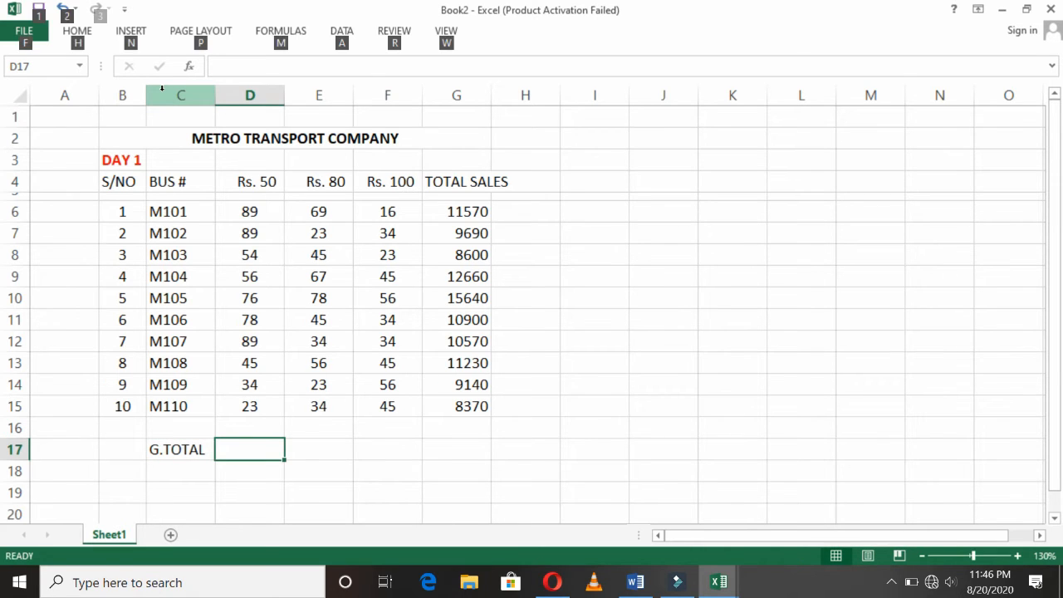
{"action": "key", "text": "Escape"}
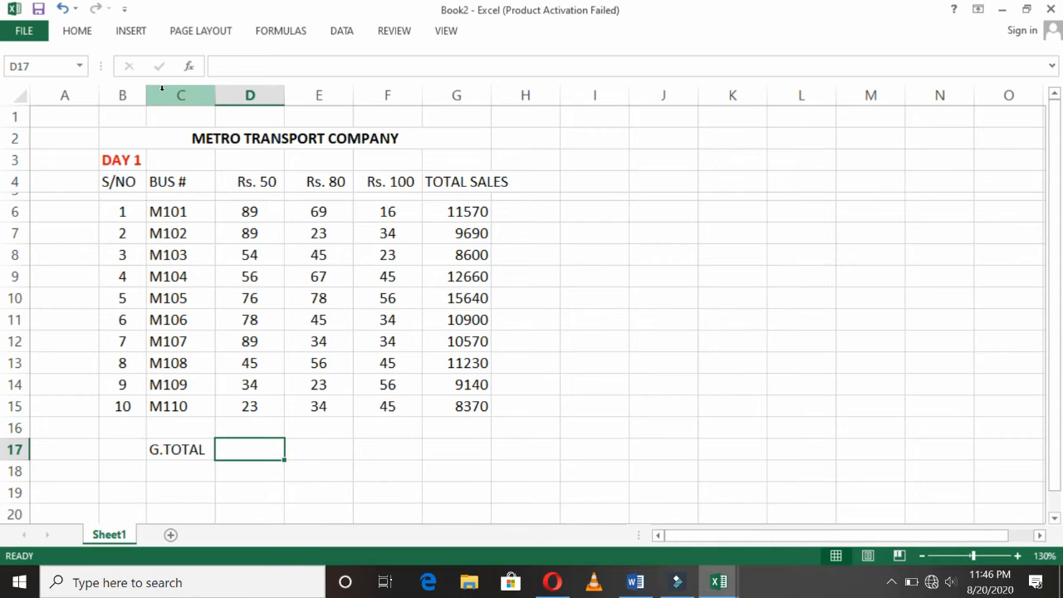
{"action": "key", "text": "alt+equal"}
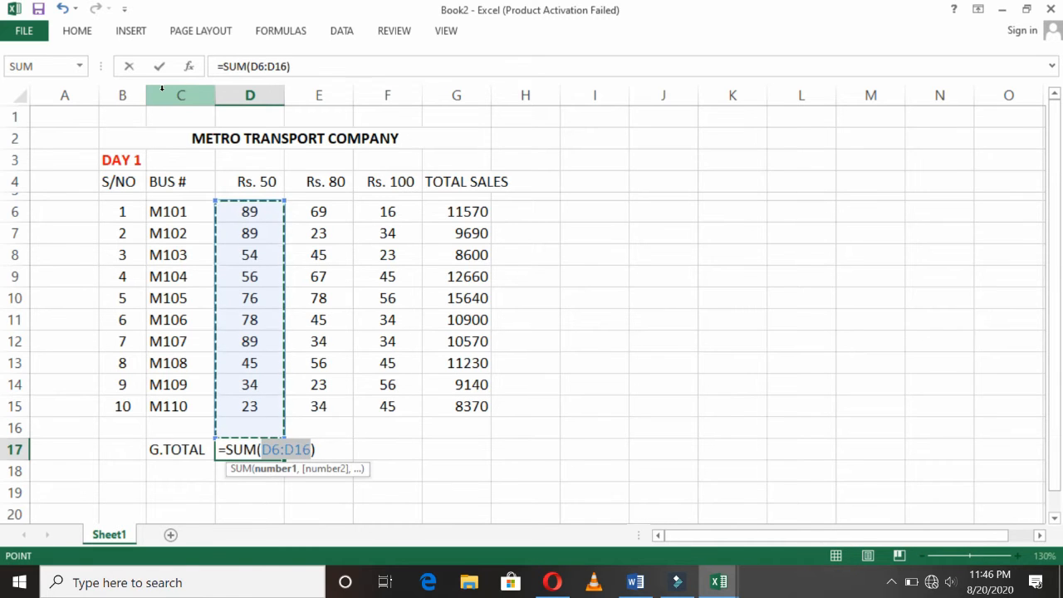
{"action": "key", "text": "Return"}
Copy the sum formula from D17 to E17 and F17 for the Rs. 80 and Rs. 100 columns
{"action": "key", "text": "Up"}
{"action": "key", "text": "ctrl+c"}
{"action": "key", "text": "Right"}
{"action": "key", "text": "Return"}
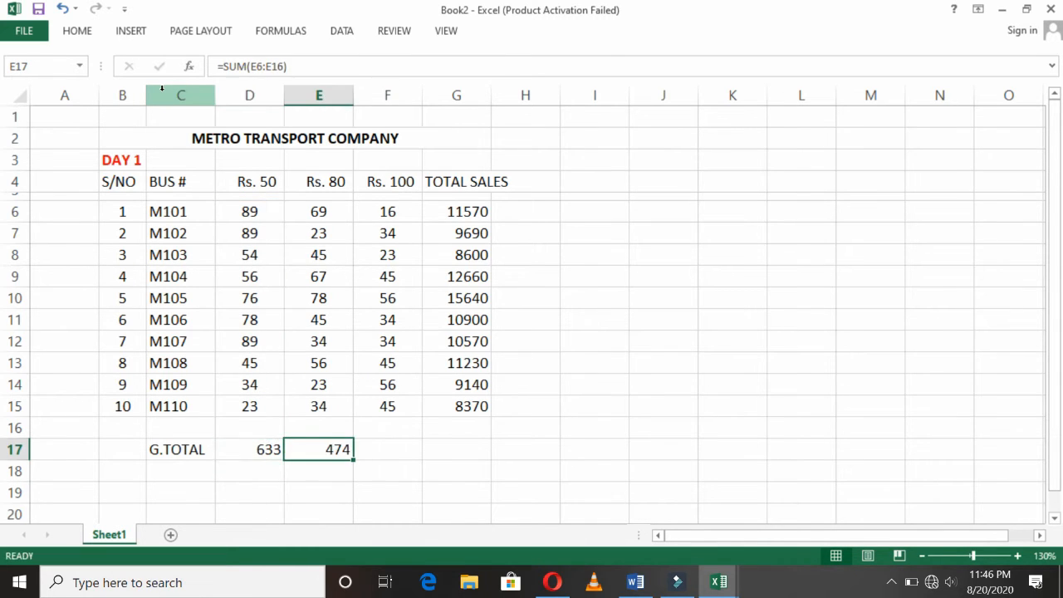
{"action": "key", "text": "ctrl+c"}
{"action": "key", "text": "Right"}
{"action": "key", "text": "Return"}
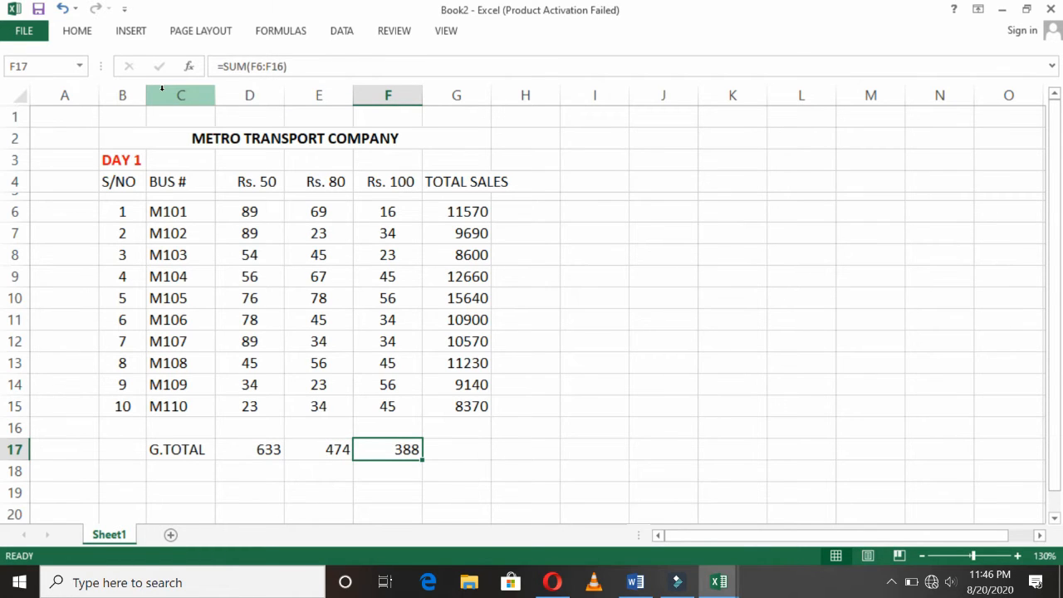
{"action": "key", "text": "Right"}
{"action": "type", "text": "="}
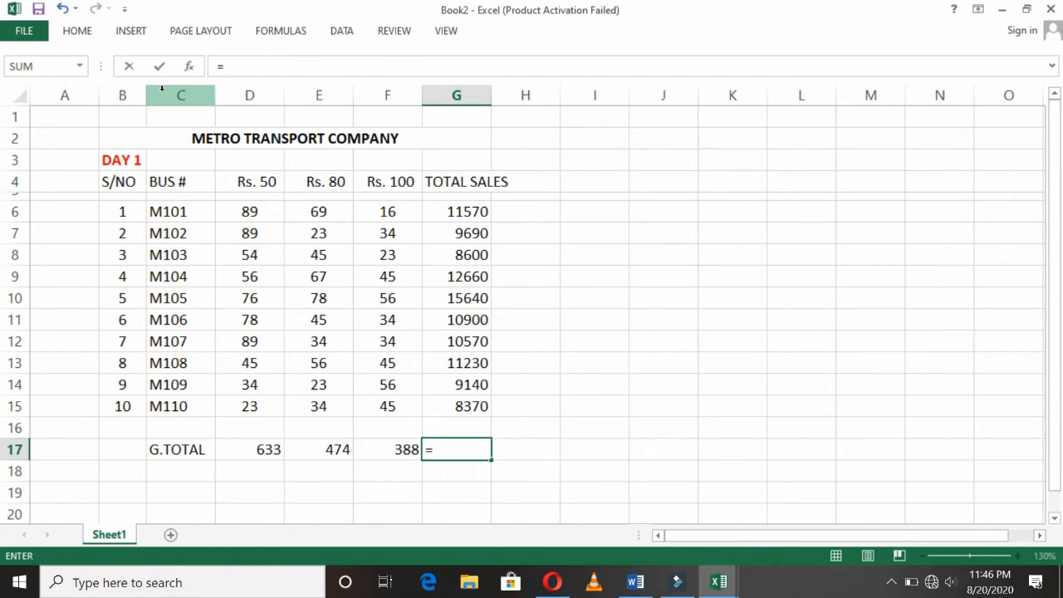
{"action": "key", "text": "Left"}
{"action": "key", "text": "Left"}
{"action": "key", "text": "Left"}
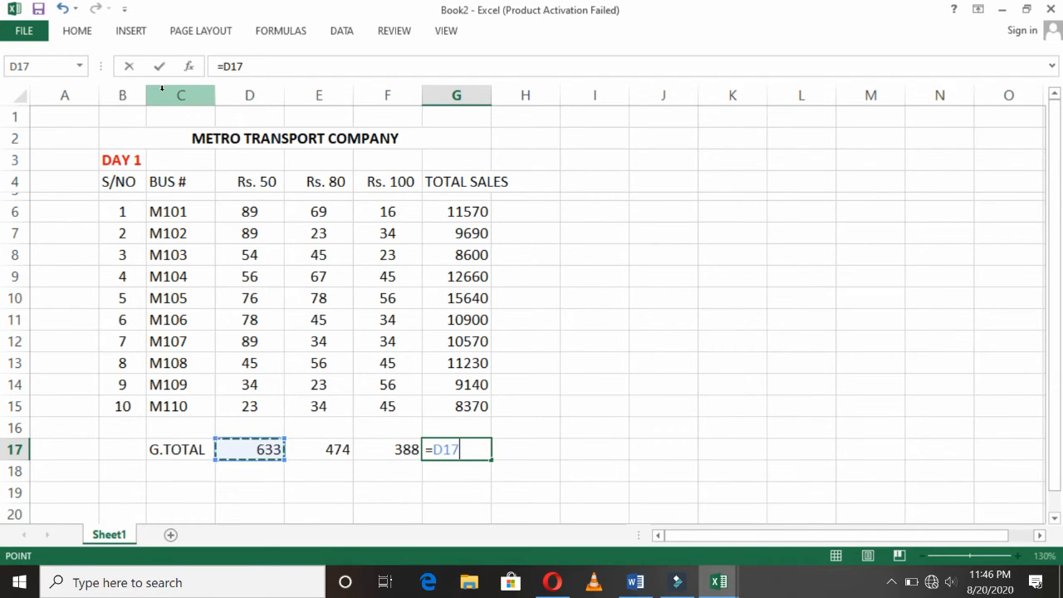
{"action": "key", "text": "Escape"}
Enter the label G.TOTAL in F16, below the Rs. 100 figures, and make it bold
{"action": "key", "text": "Up"}
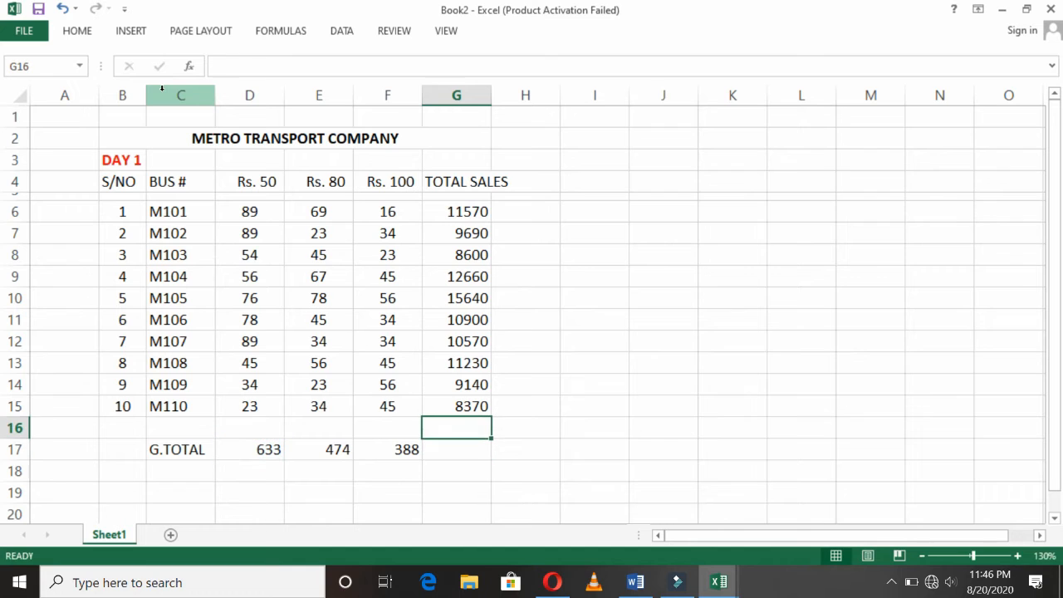
{"action": "key", "text": "Left"}
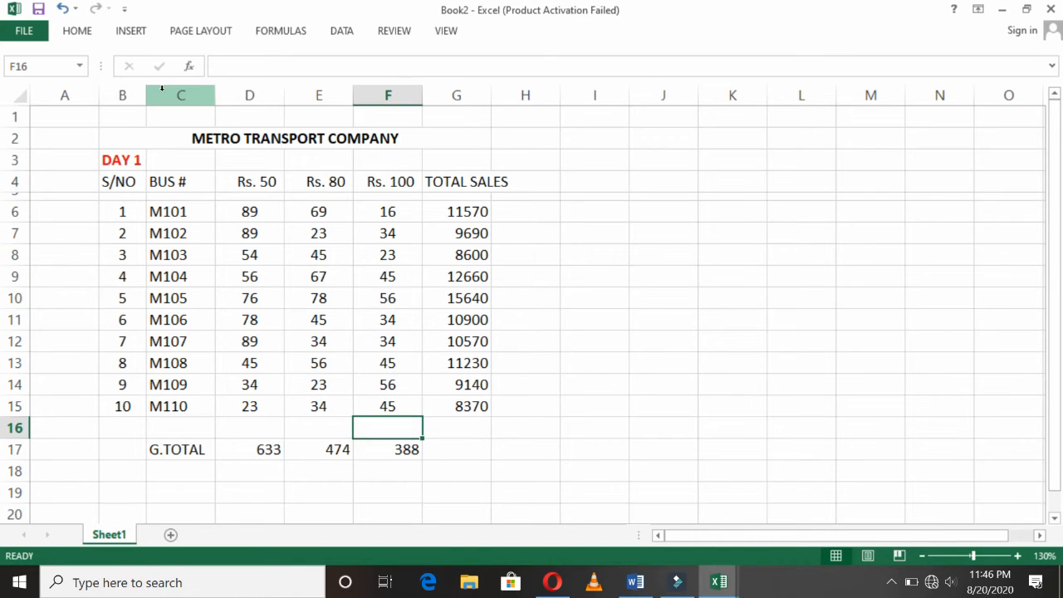
{"action": "type", "text": "G.TOTAL"}
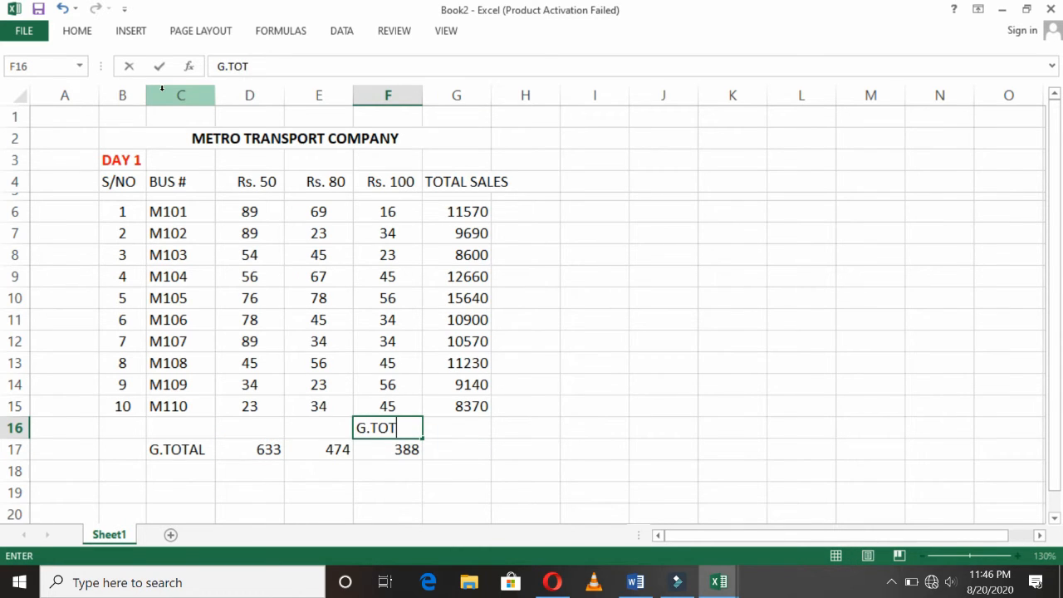
{"action": "key", "text": "Return"}
{"action": "key", "text": "Up"}
{"action": "key", "text": "ctrl+b"}
Total the TOTAL SALES column in G16 with the AutoSum formula =SUM(G6:G15) and make the result bold
{"action": "key", "text": "Right"}
{"action": "key", "text": "alt+equal"}
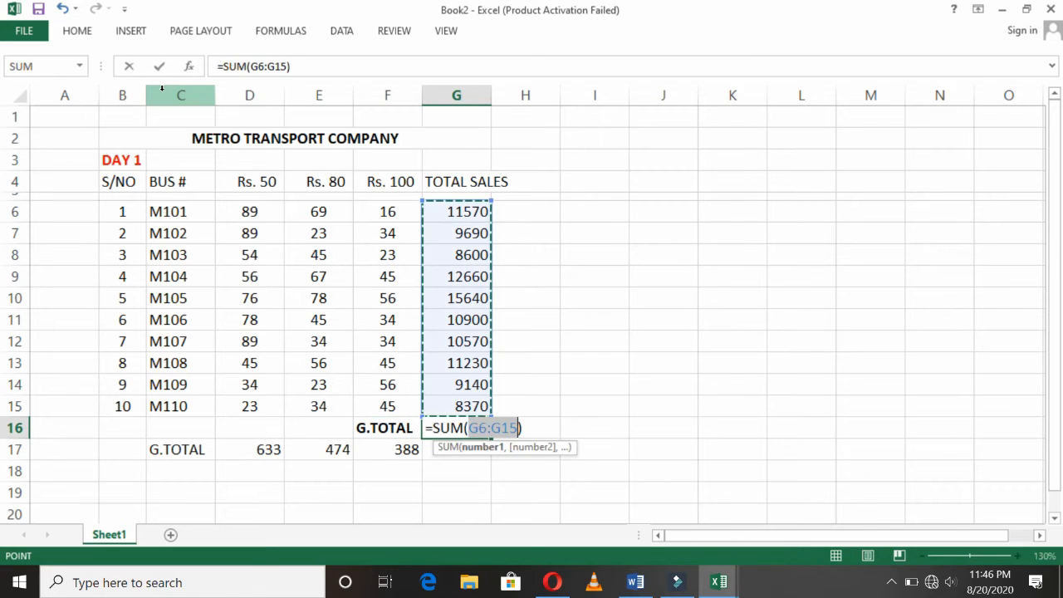
{"action": "key", "text": "Return"}
{"action": "key", "text": "Up"}
{"action": "key", "text": "ctrl+b"}
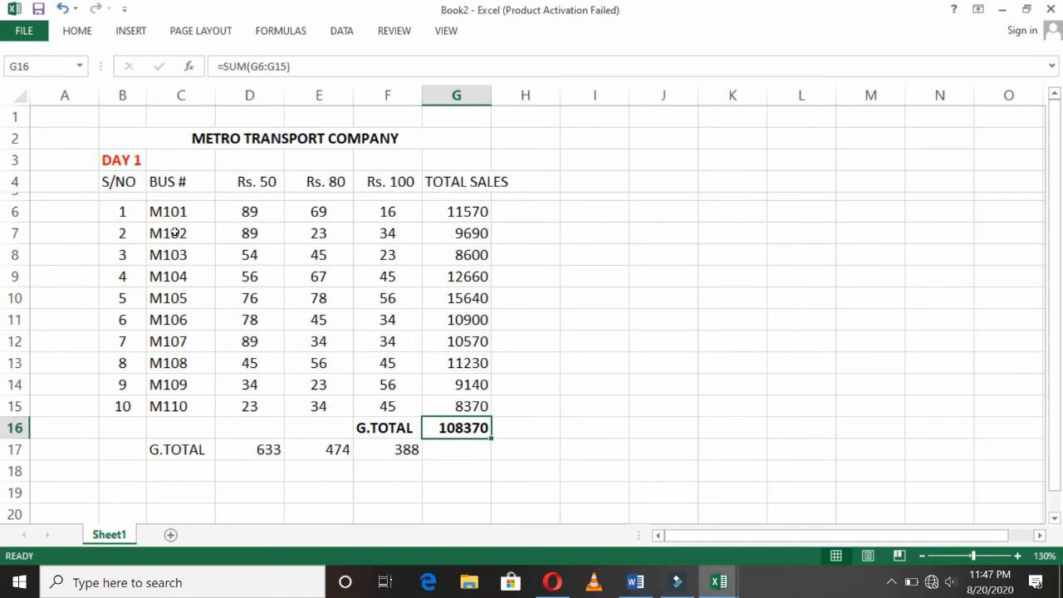
Format the grand total in G16 with Comma Style and no decimals, and AutoFit the width of column G
{"action": "left_click", "coordinate": [77, 31]}
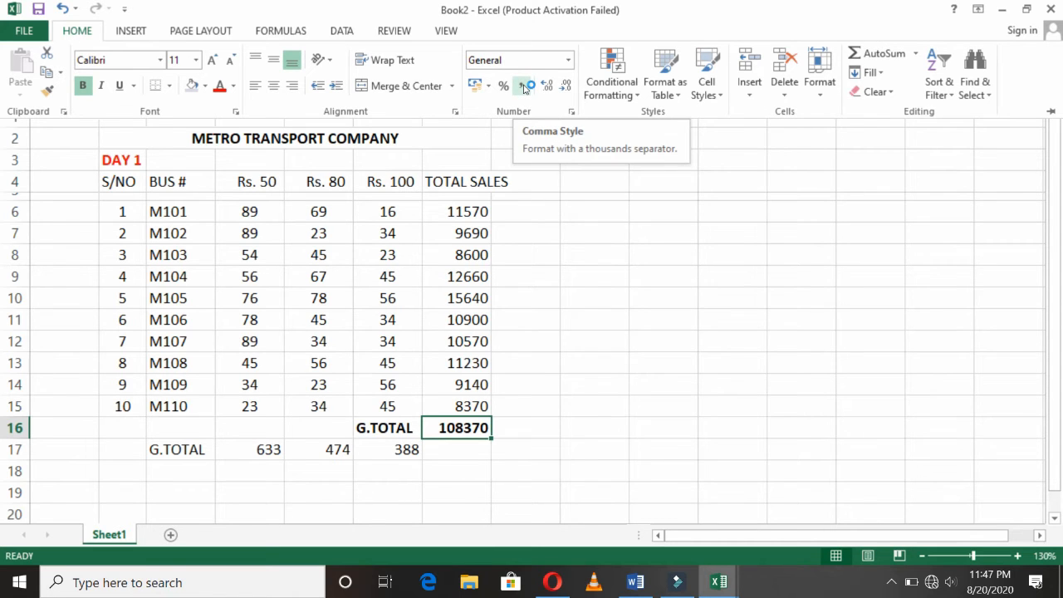
{"action": "left_click", "coordinate": [524, 85]}
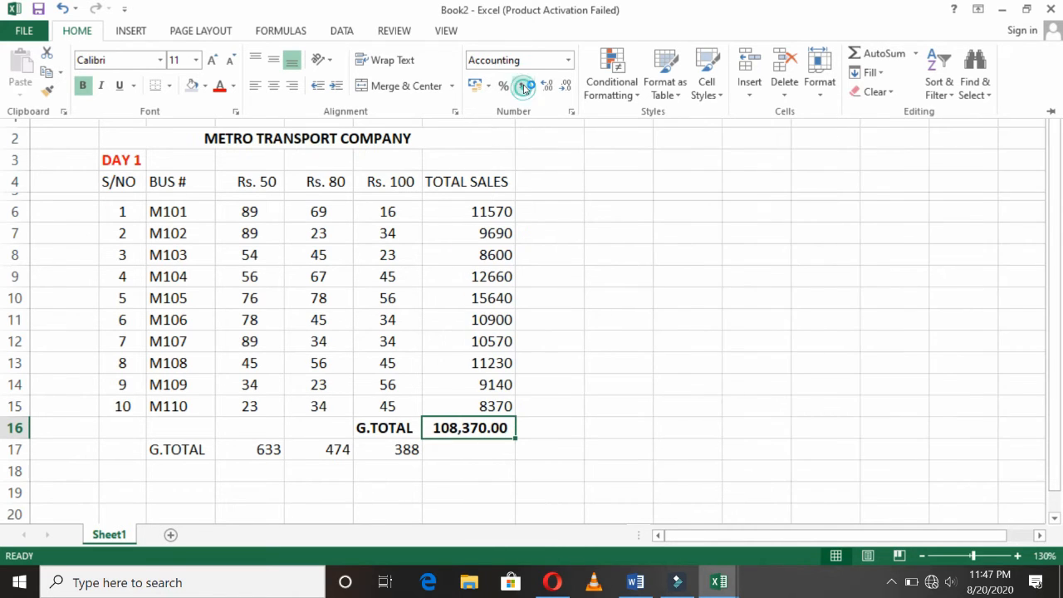
{"action": "double_click", "coordinate": [566, 85]}
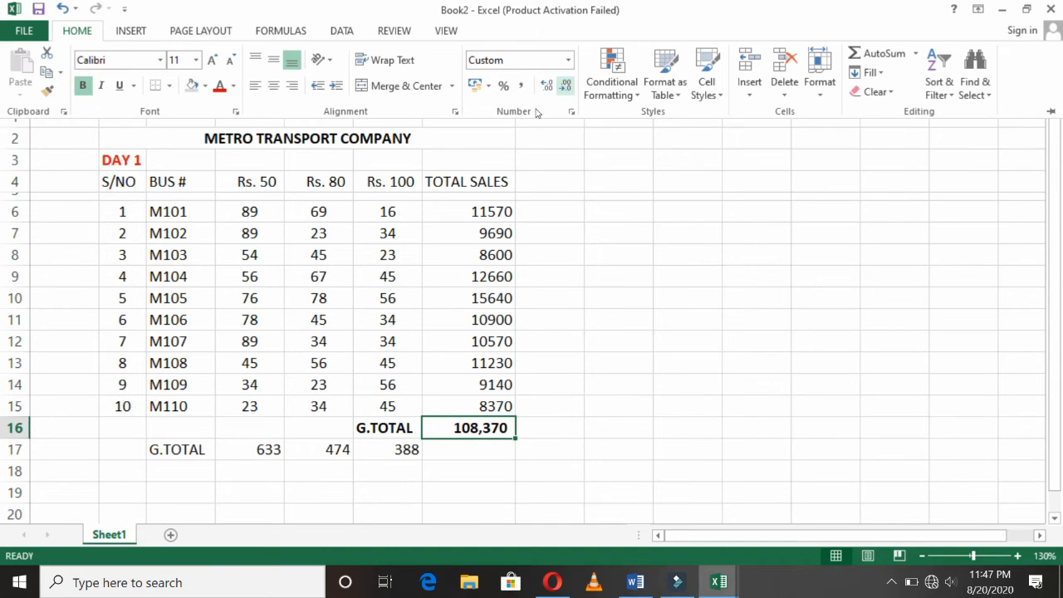
{"action": "left_click", "coordinate": [532, 148]}
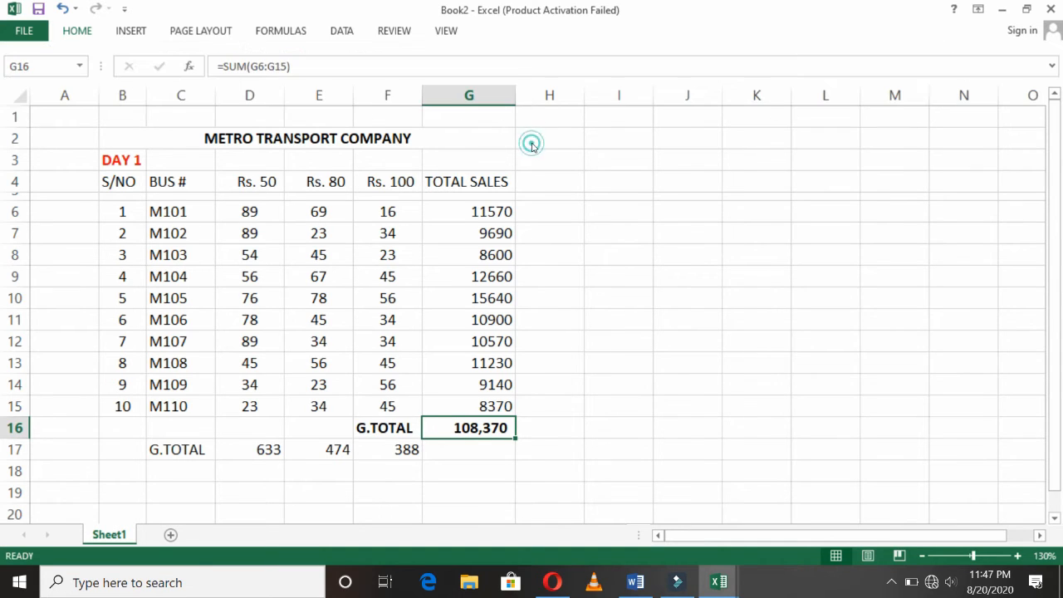
{"action": "double_click", "coordinate": [510, 98]}
{"action": "double_click", "coordinate": [510, 97]}
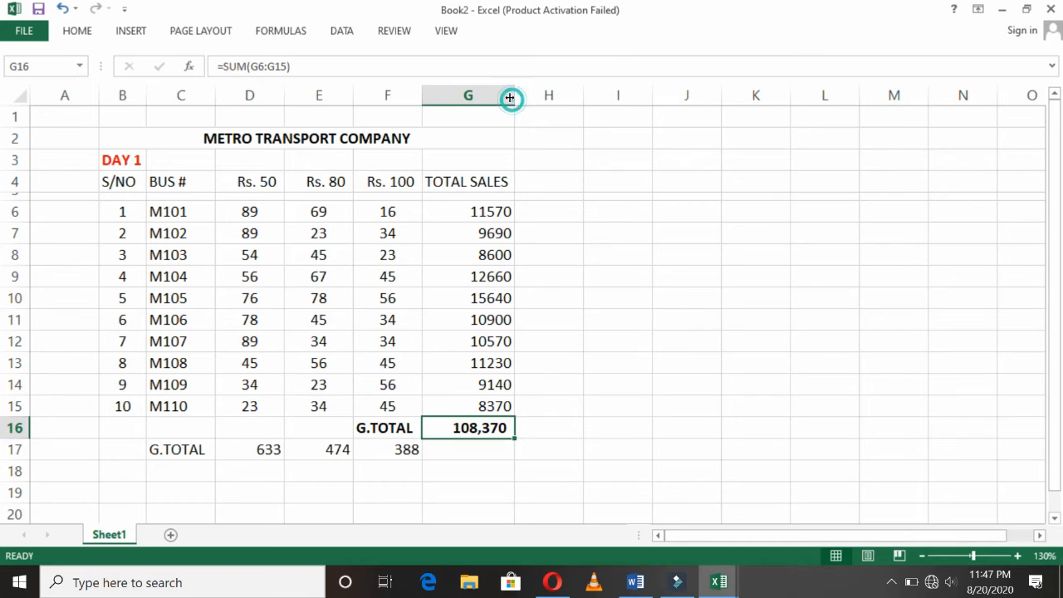
Calculate the sales value of the ticket totals in G17 with the formula =D17*50+E17*80+F17*100
{"action": "left_click", "coordinate": [456, 449]}
{"action": "type", "text": "="}
{"action": "key", "text": "Left"}
{"action": "key", "text": "Left"}
{"action": "key", "text": "Left"}
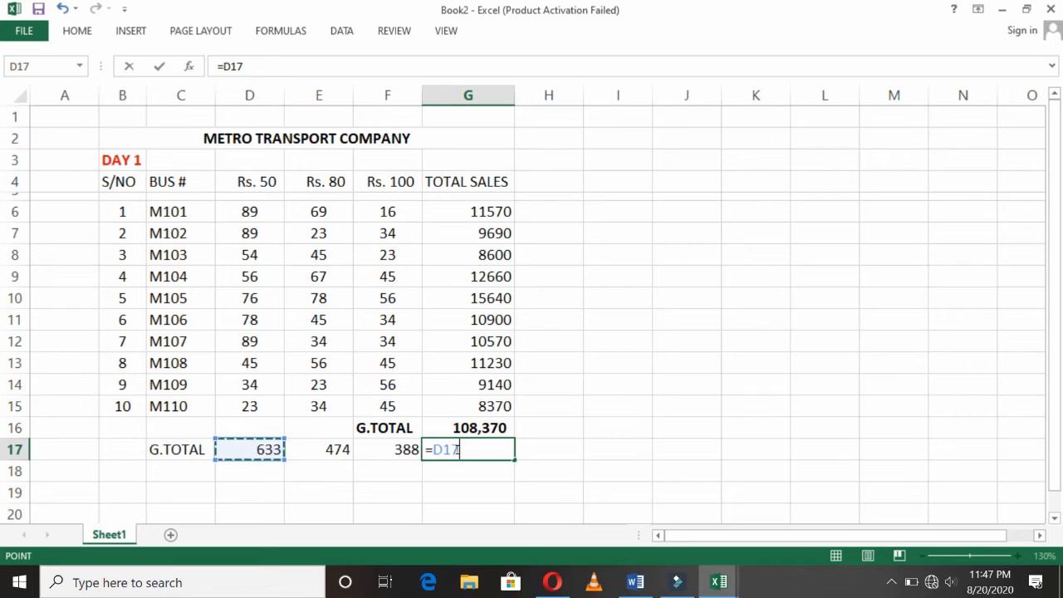
{"action": "type", "text": "*"}
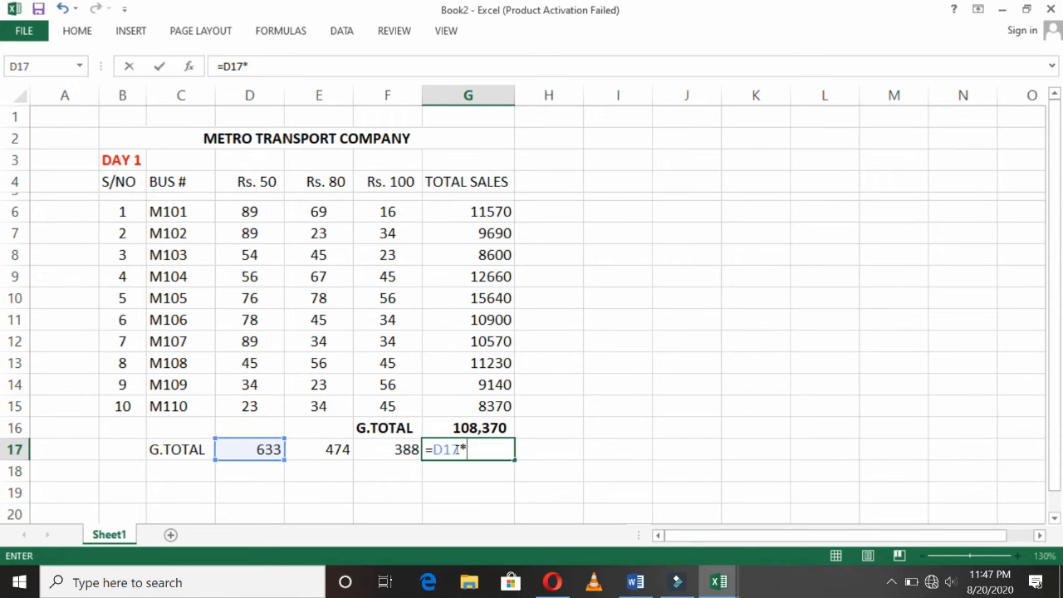
{"action": "type", "text": "50+"}
{"action": "key", "text": "Left"}
{"action": "key", "text": "Left"}
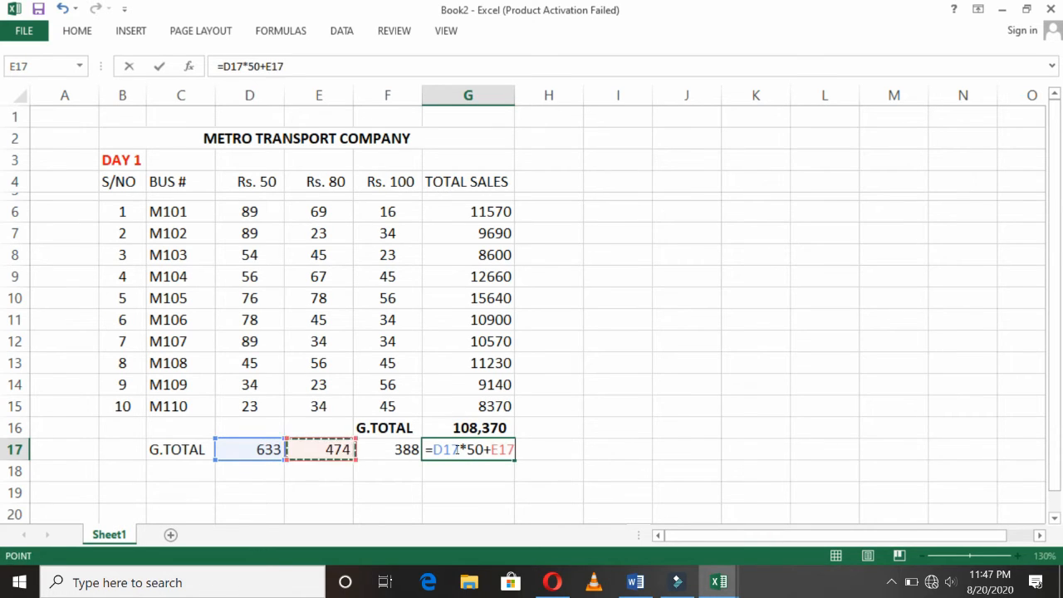
{"action": "type", "text": "*"}
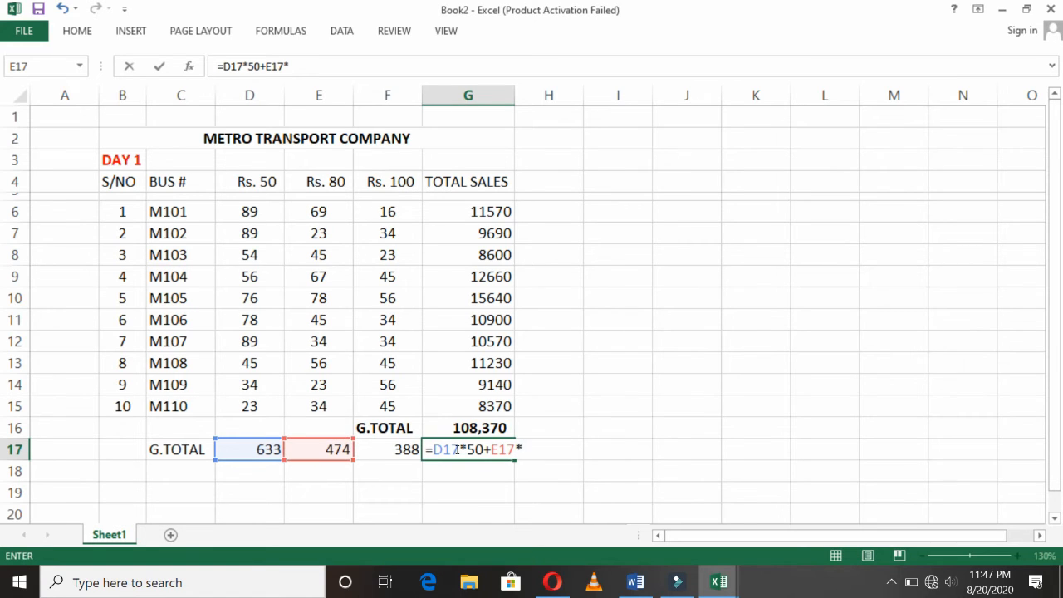
{"action": "type", "text": "80+"}
{"action": "left_click", "coordinate": [398, 449]}
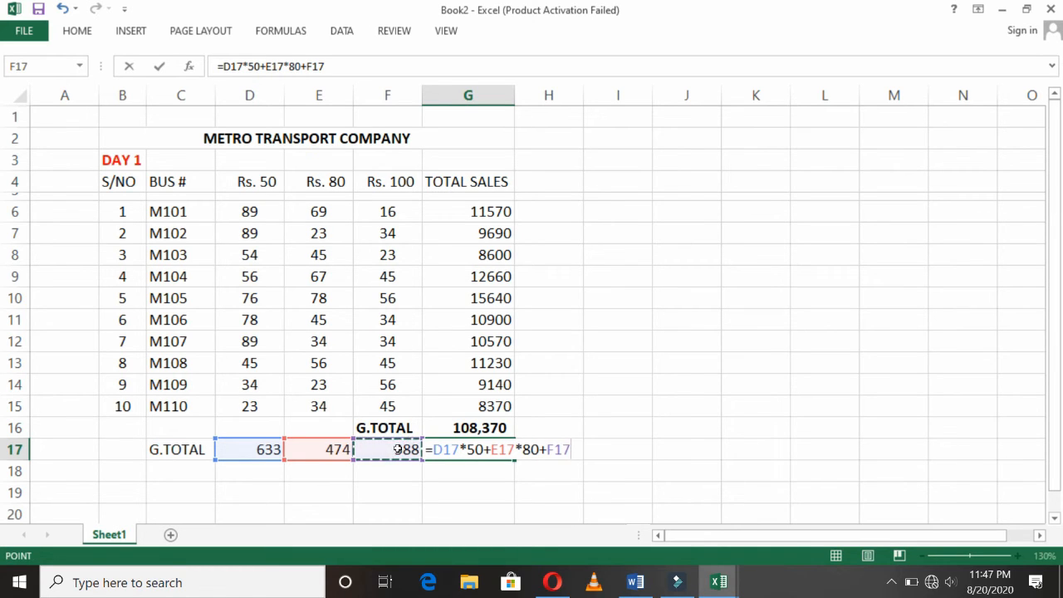
{"action": "type", "text": "*100"}
{"action": "key", "text": "Return"}
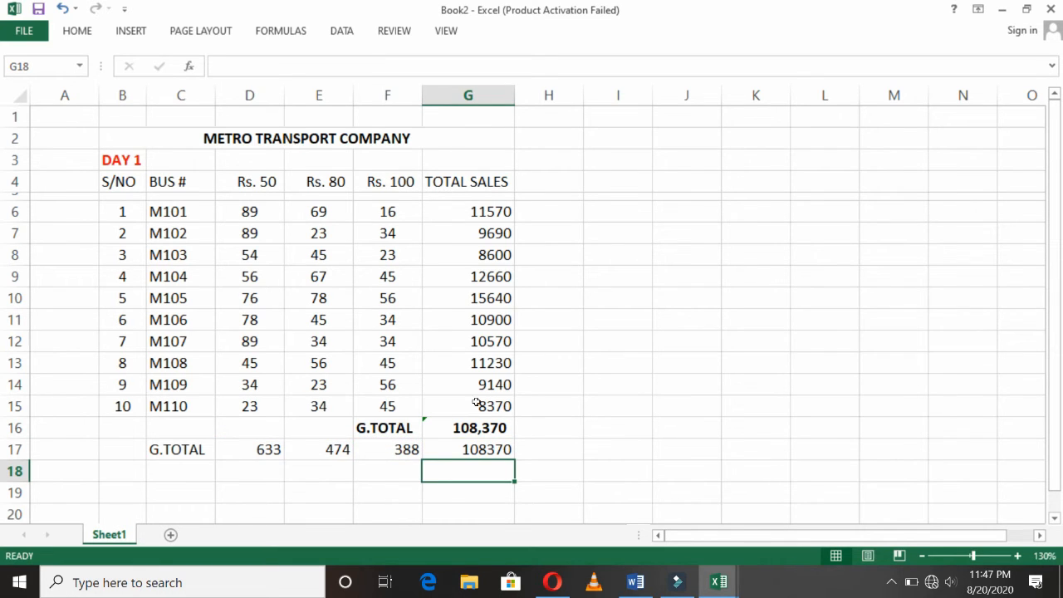
{"action": "left_click", "coordinate": [467, 450]}
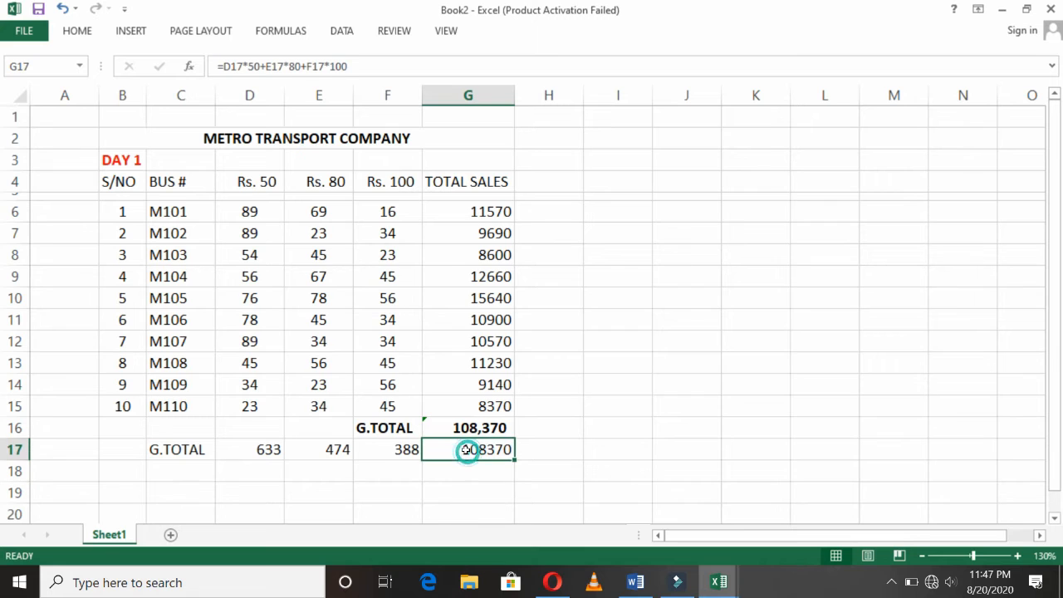
Enter the label DIFF in F18 and calculate the difference of the two grand totals in G18 with =G16-G17
{"action": "left_click", "coordinate": [378, 469]}
{"action": "type", "text": "DIFF"}
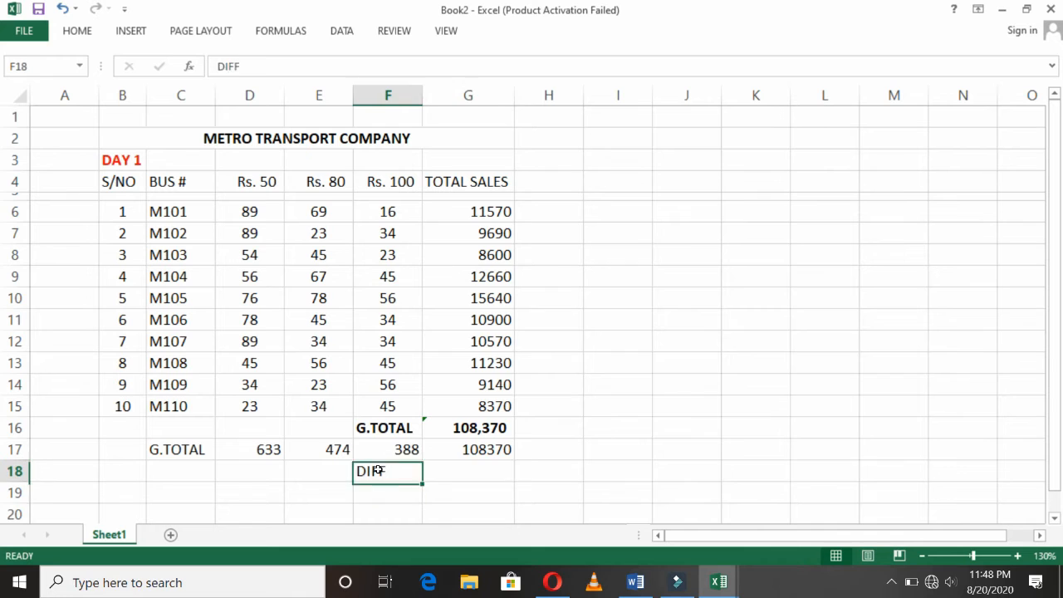
{"action": "key", "text": "Tab"}
{"action": "type", "text": "="}
{"action": "key", "text": "Up"}
{"action": "key", "text": "Up"}
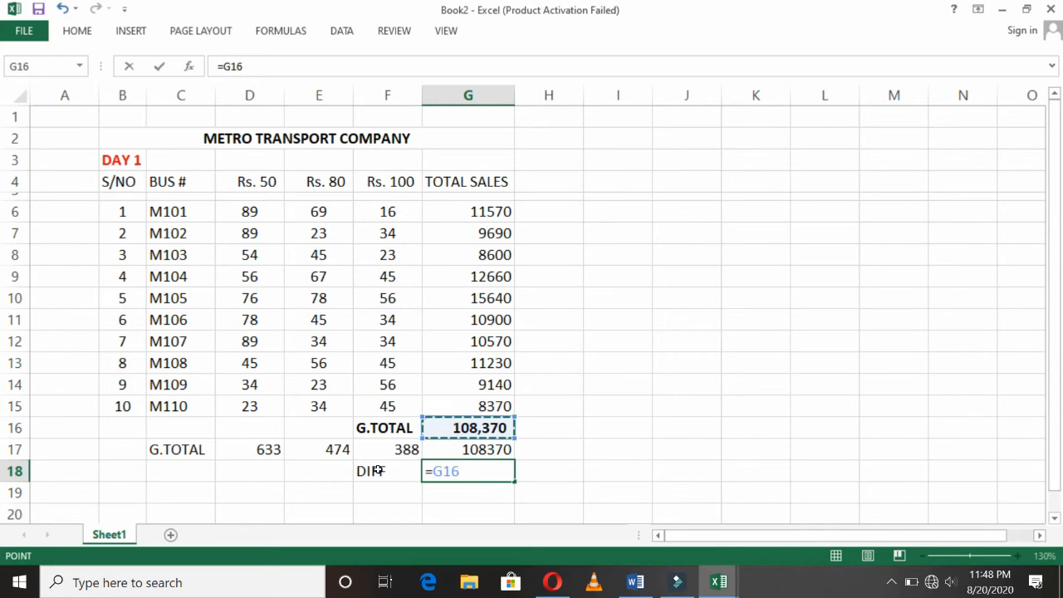
{"action": "type", "text": "-"}
{"action": "key", "text": "Up"}
{"action": "key", "text": "Return"}
Make the total in G17 bold and format it with Comma Style and no decimals
{"action": "key", "text": "Up"}
{"action": "key", "text": "Up"}
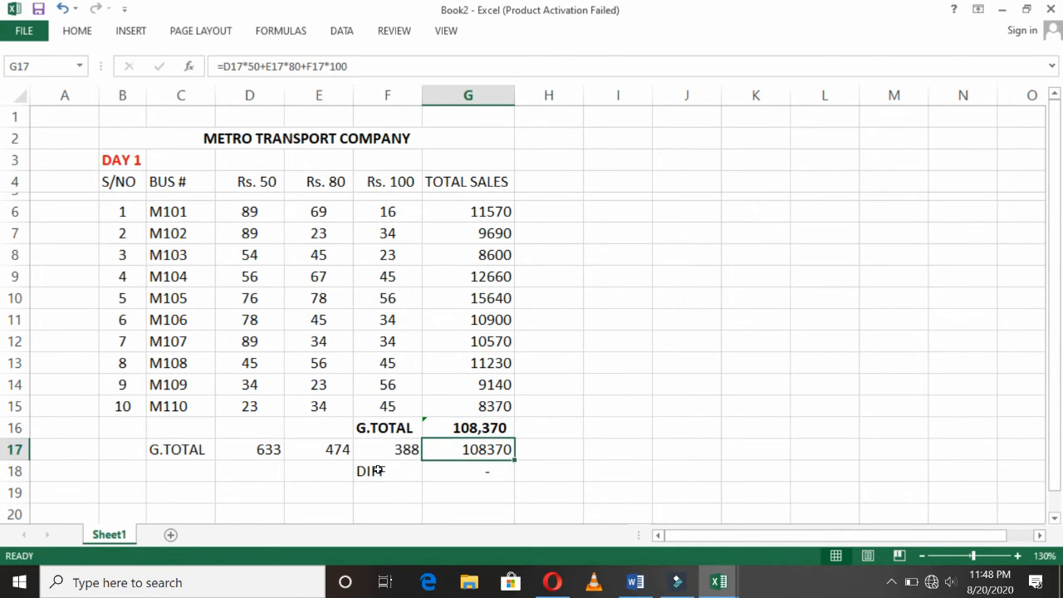
{"action": "key", "text": "ctrl+b"}
{"action": "left_click", "coordinate": [82, 33]}
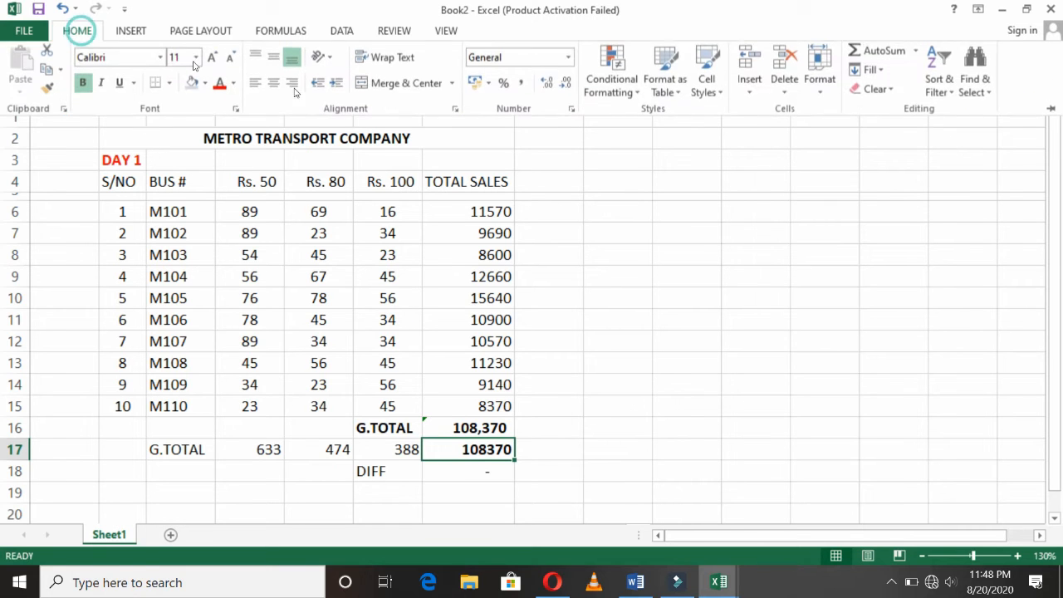
{"action": "left_click", "coordinate": [523, 85]}
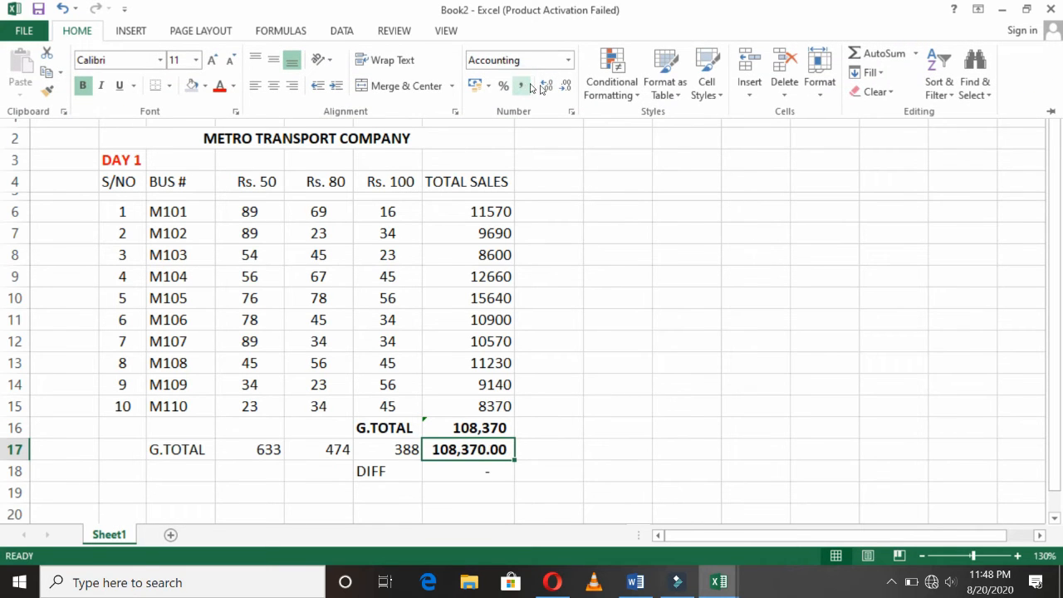
{"action": "left_click", "coordinate": [565, 86]}
{"action": "left_click", "coordinate": [566, 85]}
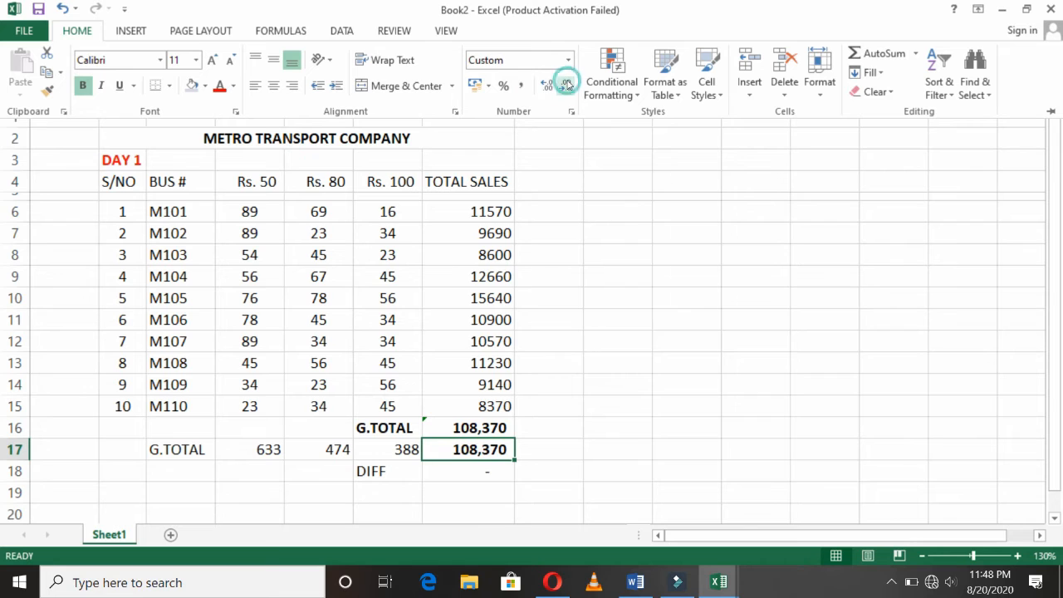
{"action": "left_click", "coordinate": [549, 251]}
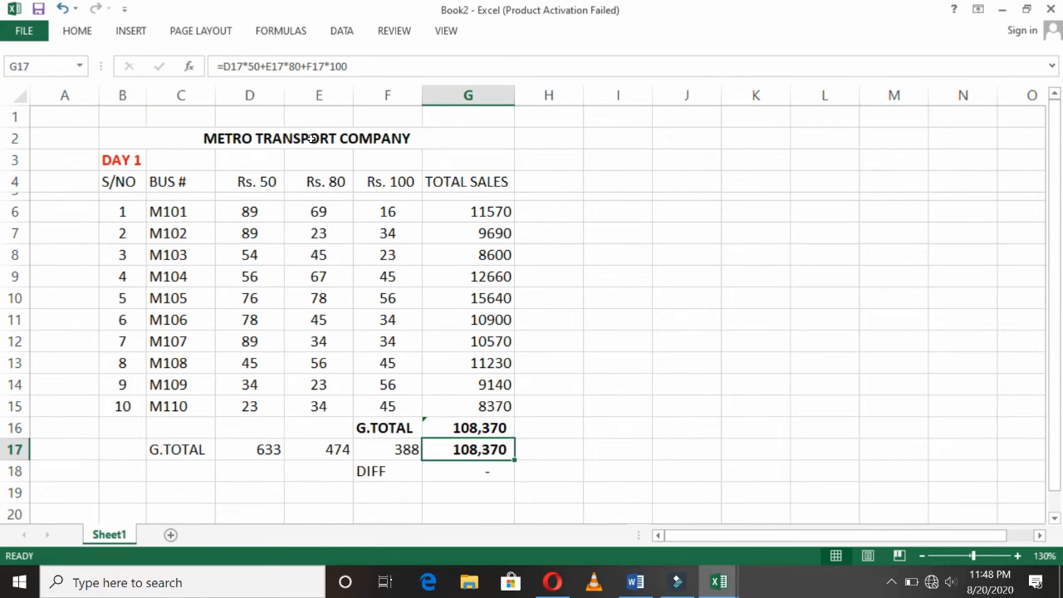
Copy the whole DAY 1 table B2:G18, including its title, and paste the copy starting at I2
{"action": "left_click", "coordinate": [312, 139]}
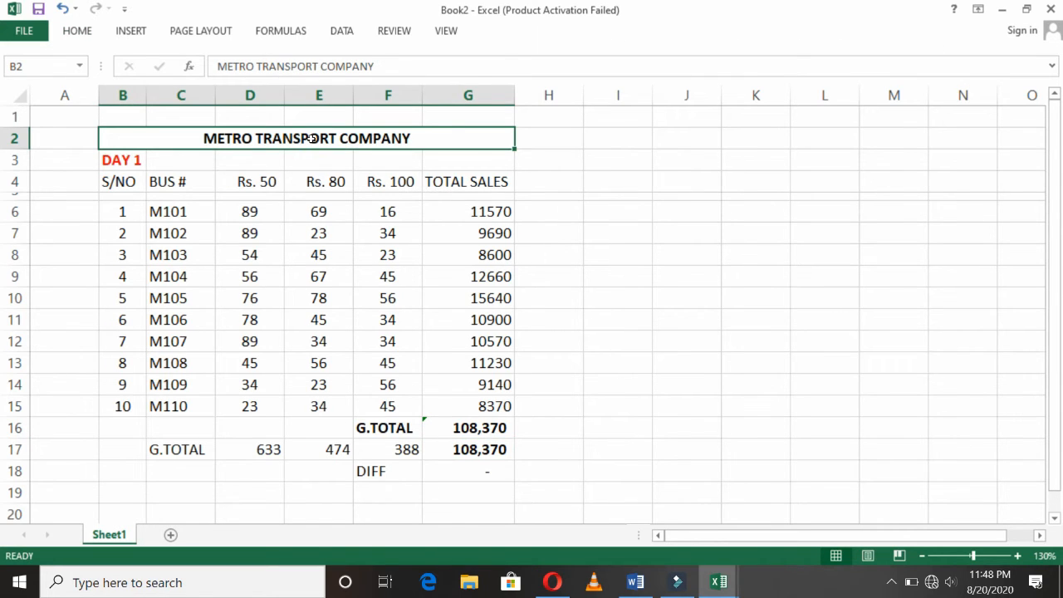
{"action": "key", "text": "shift+Down"}
{"action": "key", "text": "shift+Down"}
{"action": "key", "text": "shift+Down"}
{"action": "key", "text": "shift+Down"}
{"action": "key", "text": "shift+Down"}
{"action": "key", "text": "shift+Down"}
{"action": "key", "text": "shift+Down"}
{"action": "key", "text": "shift+Down"}
{"action": "key", "text": "shift+Down"}
{"action": "key", "text": "shift+Down"}
{"action": "key", "text": "shift+Down"}
{"action": "key", "text": "shift+Down"}
{"action": "key", "text": "shift+Down"}
{"action": "key", "text": "shift+Down"}
{"action": "key", "text": "shift+Down"}
{"action": "key", "text": "shift+Down"}
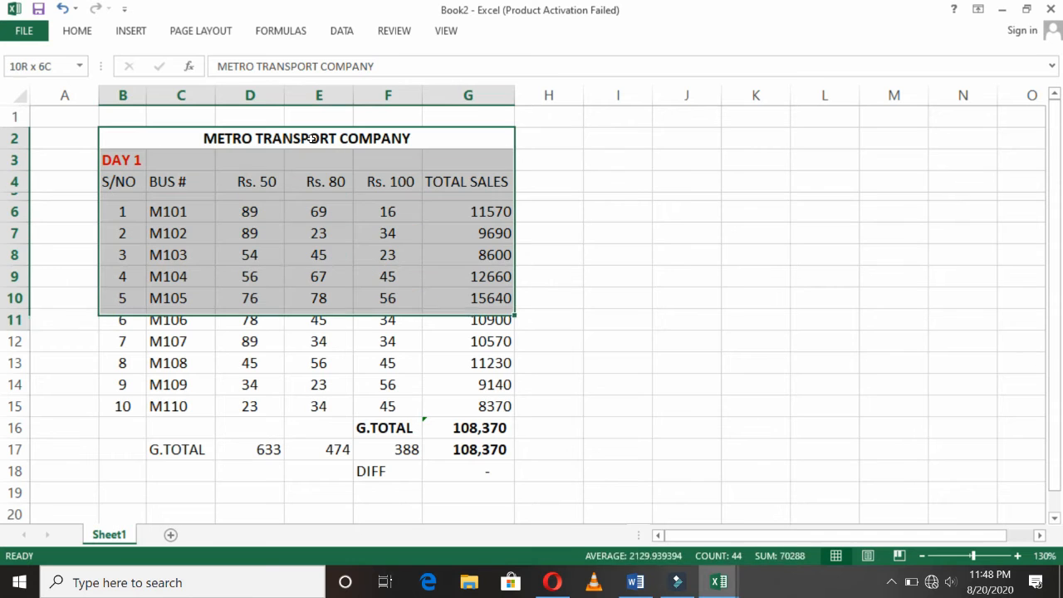
{"action": "key", "text": "ctrl+c"}
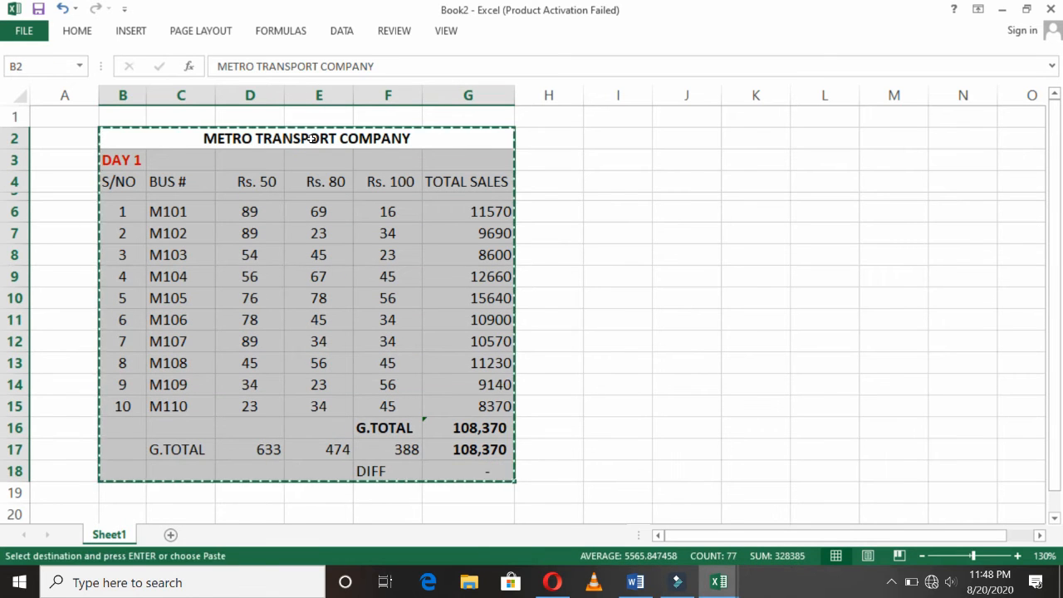
{"action": "key", "text": "Right"}
{"action": "key", "text": "Right"}
{"action": "key", "text": "ctrl+v"}
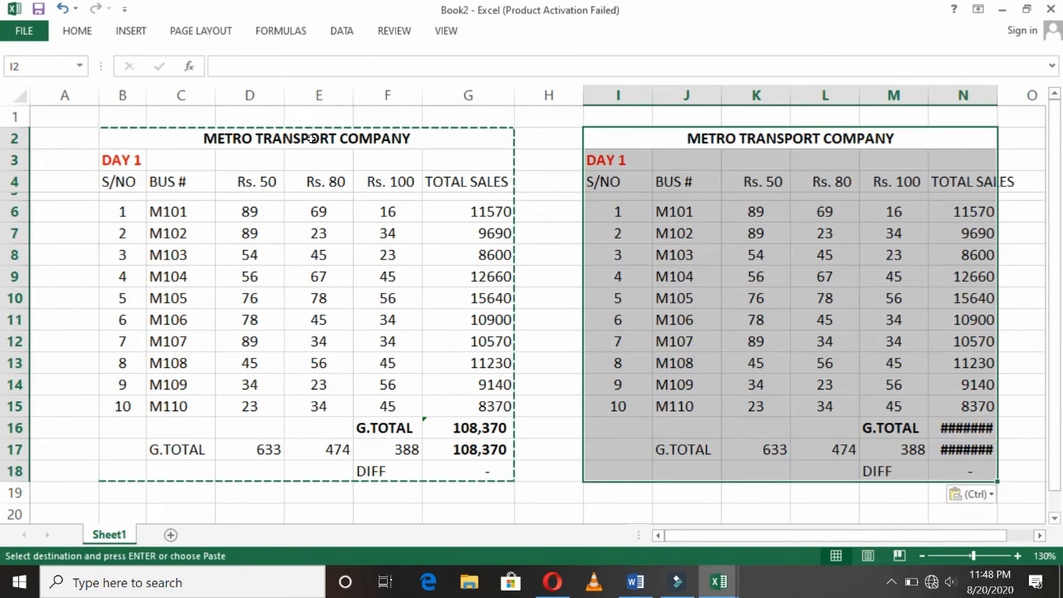
Paste another copy of the DAY 1 table starting at P2, leaving one empty column after the previous copy
{"action": "key", "text": "Right"}
{"action": "key", "text": "Right"}
{"action": "key", "text": "Right"}
{"action": "key", "text": "Left"}
{"action": "key", "text": "ctrl+v"}
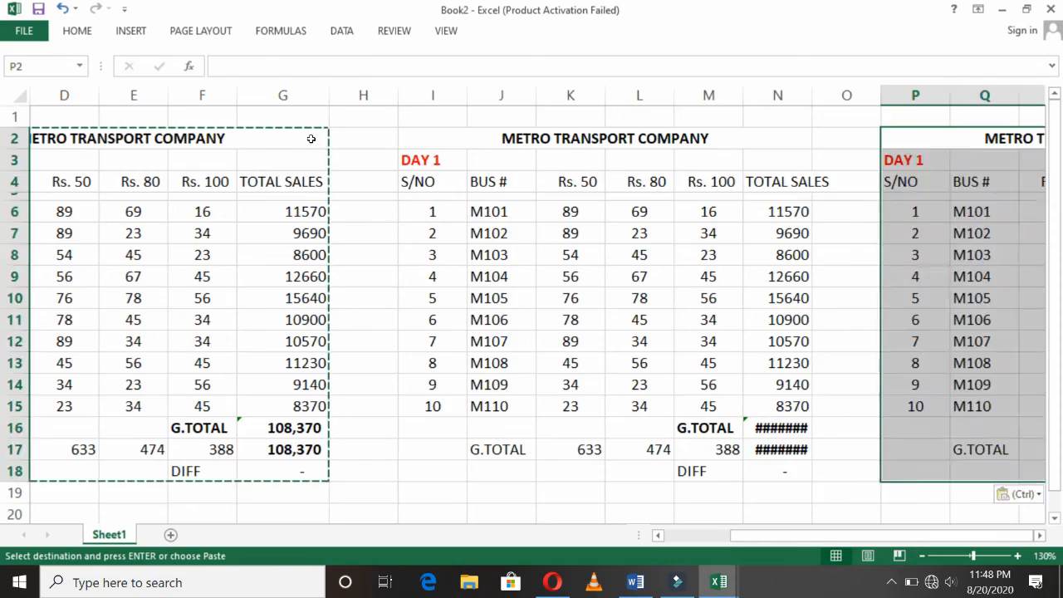
Paste a third copy of the DAY 1 table starting at W2, one empty column after the previous copy
{"action": "key", "text": "Right"}
{"action": "key", "text": "Right"}
{"action": "key", "text": "Right"}
{"action": "key", "text": "Right"}
{"action": "key", "text": "Right"}
{"action": "key", "text": "Right"}
{"action": "key", "text": "Right"}
{"action": "key", "text": "ctrl+v"}
Paste a copy of the DAY 1 table starting at AD2, keeping one empty column before it
{"action": "key", "text": "Right"}
{"action": "key", "text": "Right"}
{"action": "key", "text": "Right"}
{"action": "key", "text": "Right"}
{"action": "key", "text": "Right"}
{"action": "key", "text": "Right"}
{"action": "key", "text": "Right"}
{"action": "key", "text": "Right"}
{"action": "key", "text": "Left"}
{"action": "key", "text": "ctrl+v"}
Paste a copy of the DAY 1 table starting at AK2, keeping one empty column before it
{"action": "key", "text": "Right"}
{"action": "key", "text": "Right"}
{"action": "key", "text": "Right"}
{"action": "key", "text": "Right"}
{"action": "key", "text": "Right"}
{"action": "key", "text": "Right"}
{"action": "key", "text": "Right"}
{"action": "key", "text": "ctrl+v"}
Paste a copy of the DAY 1 table starting at AR2, keeping one empty column before it
{"action": "key", "text": "Right"}
{"action": "key", "text": "Right"}
{"action": "key", "text": "Right"}
{"action": "key", "text": "Right"}
{"action": "key", "text": "Right"}
{"action": "key", "text": "Right"}
{"action": "key", "text": "Right"}
{"action": "key", "text": "ctrl+v"}
Paste a copy of the DAY 1 table starting at AY2, keeping one empty column before it
{"action": "key", "text": "Right"}
{"action": "key", "text": "Right"}
{"action": "key", "text": "Right"}
{"action": "key", "text": "Right"}
{"action": "key", "text": "Right"}
{"action": "key", "text": "Right"}
{"action": "key", "text": "Right"}
{"action": "key", "text": "ctrl+v"}
Paste a copy of the DAY 1 table starting at BF2, keeping one empty column before it
{"action": "key", "text": "Right"}
{"action": "key", "text": "Right"}
{"action": "key", "text": "Right"}
{"action": "key", "text": "Right"}
{"action": "key", "text": "Right"}
{"action": "key", "text": "Right"}
{"action": "key", "text": "Right"}
{"action": "key", "text": "ctrl+v"}
Paste the last copy of the DAY 1 table starting at BM2, keeping one empty column before it
{"action": "key", "text": "Right"}
{"action": "key", "text": "Right"}
{"action": "key", "text": "Right"}
{"action": "key", "text": "Right"}
{"action": "key", "text": "Right"}
{"action": "key", "text": "Right"}
{"action": "key", "text": "Right"}
{"action": "key", "text": "ctrl+v"}
Look over the row of pasted table copies, from the last one back to the original DAY 1 table
{"action": "key", "text": "Left"}
{"action": "key", "text": "Left"}
{"action": "key", "text": "Left"}
{"action": "key", "text": "Left"}
{"action": "key", "text": "Left"}
{"action": "key", "text": "Right"}
{"action": "key", "text": "Down"}
{"action": "key", "text": "Left"}
{"action": "key", "text": "Right"}
{"action": "key", "text": "Right"}
{"action": "key", "text": "Right"}
{"action": "key", "text": "Right"}
{"action": "key", "text": "Right"}
{"action": "key", "text": "Right"}
{"action": "key", "text": "Right"}
{"action": "key", "text": "Right"}
{"action": "key", "text": "Right"}
{"action": "key", "text": "Right"}
{"action": "key", "text": "Right"}
{"action": "key", "text": "Right"}
{"action": "key", "text": "Right"}
{"action": "key", "text": "Right"}
{"action": "key", "text": "Right"}
{"action": "key", "text": "Right"}
{"action": "key", "text": "Right"}
{"action": "key", "text": "Right"}
{"action": "key", "text": "Right"}
{"action": "key", "text": "Left"}
{"action": "key", "text": "Left"}
{"action": "key", "text": "Left"}
{"action": "key", "text": "Left"}
{"action": "key", "text": "Left"}
{"action": "key", "text": "Left"}
{"action": "key", "text": "Left"}
{"action": "key", "text": "Left"}
{"action": "key", "text": "Left"}
{"action": "key", "text": "Left"}
{"action": "key", "text": "Left"}
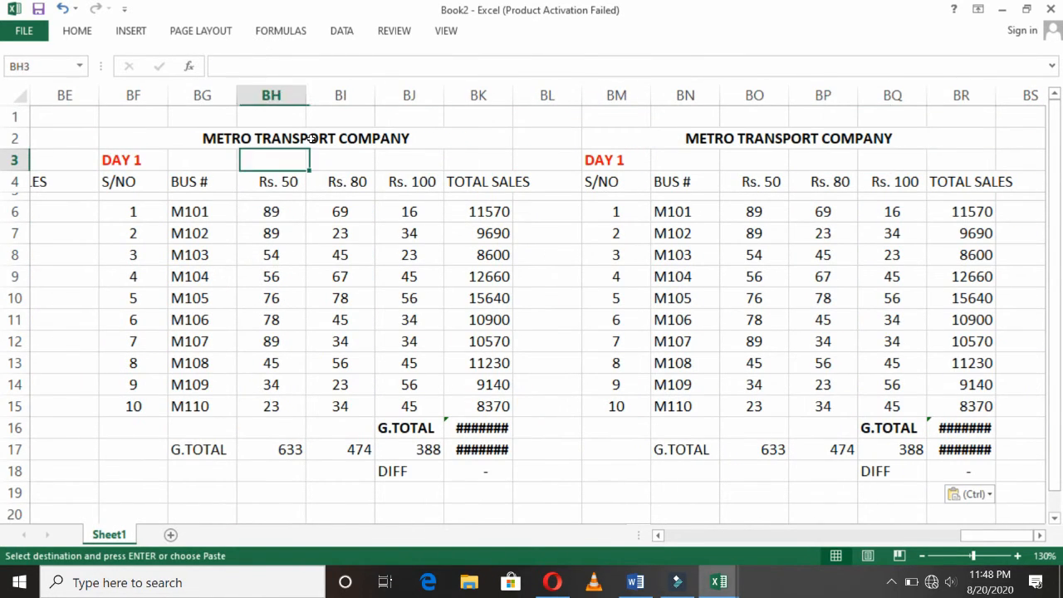
{"action": "key", "text": "Home"}
{"action": "key", "text": "Right"}
{"action": "key", "text": "Right"}
{"action": "key", "text": "Right"}
{"action": "key", "text": "Right"}
{"action": "key", "text": "Right"}
{"action": "key", "text": "Right"}
{"action": "key", "text": "Right"}
{"action": "key", "text": "Right"}
{"action": "key", "text": "Right"}
{"action": "key", "text": "Right"}
{"action": "key", "text": "Right"}
{"action": "key", "text": "Right"}
{"action": "key", "text": "Right"}
{"action": "key", "text": "Right"}
{"action": "key", "text": "Right"}
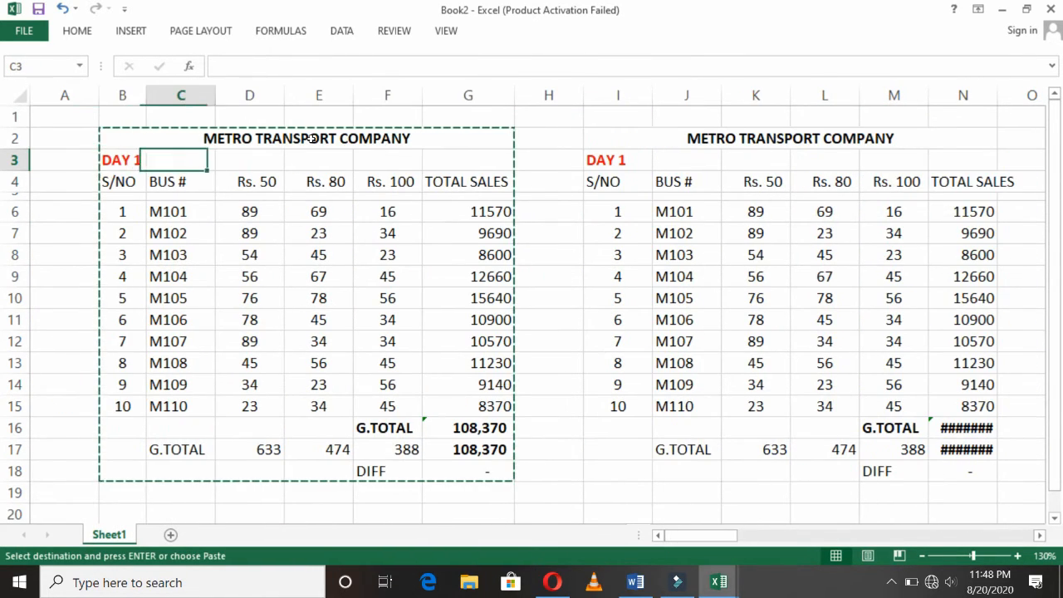
Change the day heading of the first copied table, in I3, to DAY 2
{"action": "key", "text": "Left"}
{"action": "key", "text": "Left"}
{"action": "key", "text": "Left"}
{"action": "key", "text": "Left"}
{"action": "key", "text": "Left"}
{"action": "key", "text": "Left"}
{"action": "key", "text": "Left"}
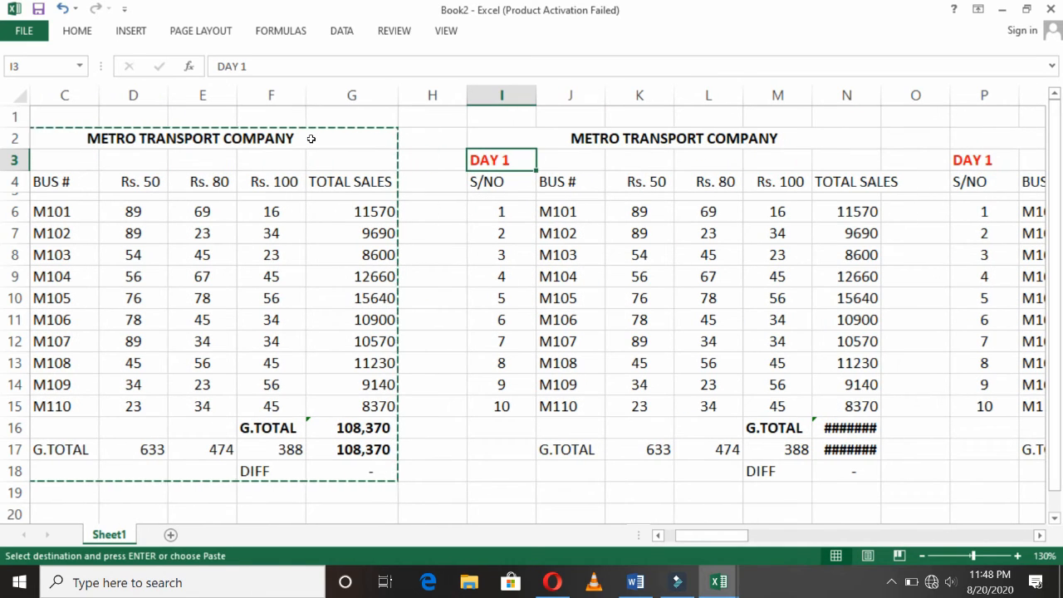
{"action": "key", "text": "F2"}
{"action": "key", "text": "BackSpace"}
{"action": "type", "text": "2"}
{"action": "key", "text": "Return"}
Change the day heading of the second copied table, in P3, to DAY 3
{"action": "key", "text": "Up"}
{"action": "key", "text": "Right"}
{"action": "key", "text": "Right"}
{"action": "key", "text": "Right"}
{"action": "key", "text": "Right"}
{"action": "key", "text": "Right"}
{"action": "key", "text": "Right"}
{"action": "key", "text": "Right"}
{"action": "key", "text": "F2"}
{"action": "key", "text": "BackSpace"}
{"action": "type", "text": "3"}
{"action": "key", "text": "Return"}
Change the day heading of the third copied table, in W3, to DAY 4
{"action": "key", "text": "Up"}
{"action": "key", "text": "Right"}
{"action": "key", "text": "Right"}
{"action": "key", "text": "Right"}
{"action": "key", "text": "Right"}
{"action": "key", "text": "Right"}
{"action": "key", "text": "Right"}
{"action": "key", "text": "Right"}
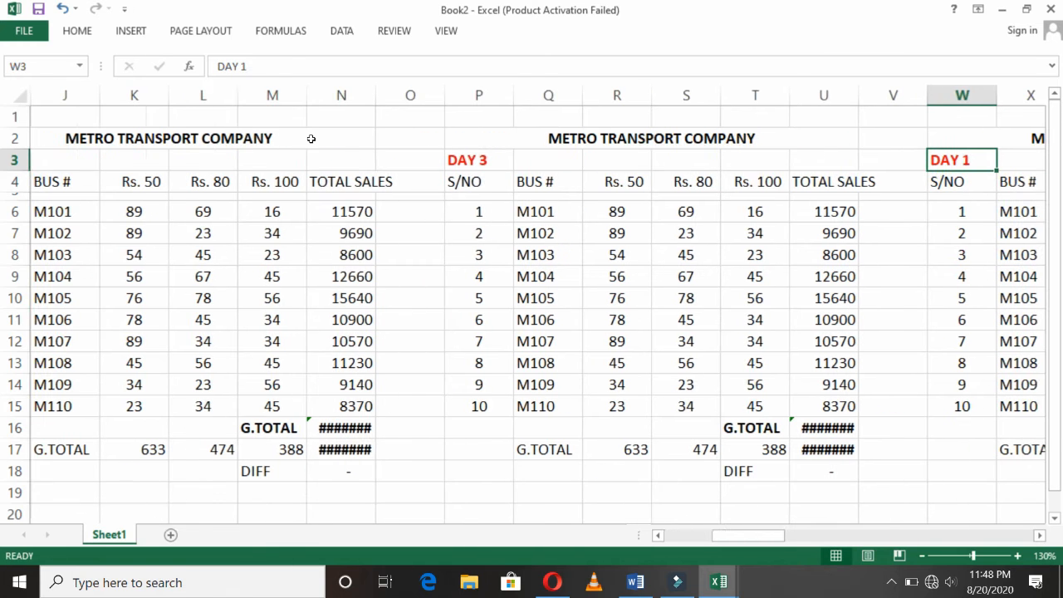
{"action": "key", "text": "F2"}
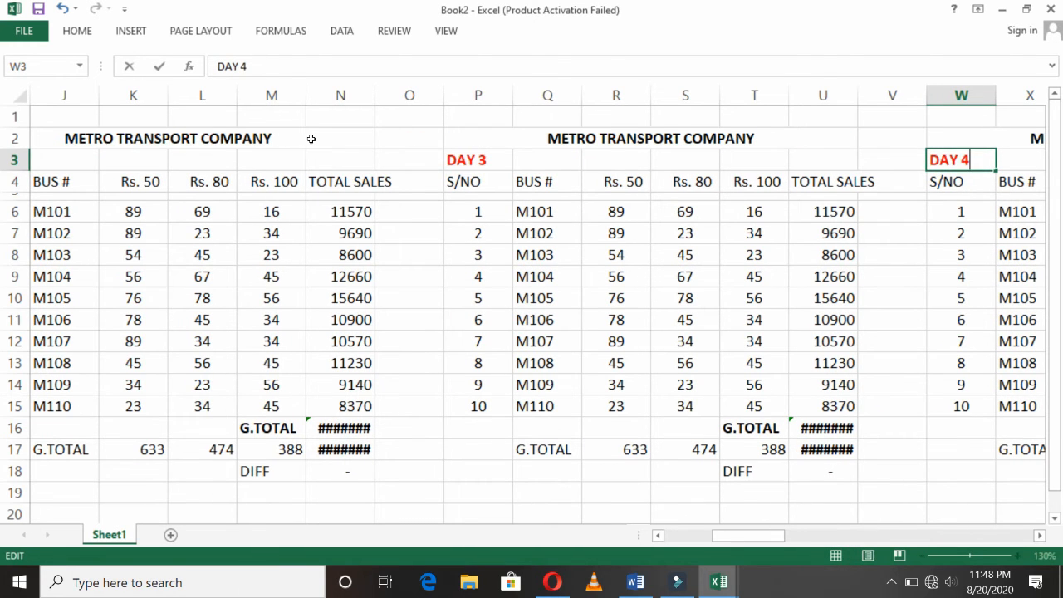
{"action": "key", "text": "Return"}
Change the day heading of the fourth copied table, in AD3, to DAY 5
{"action": "key", "text": "Up"}
{"action": "key", "text": "Right"}
{"action": "key", "text": "Right"}
{"action": "key", "text": "Right"}
{"action": "key", "text": "Right"}
{"action": "key", "text": "Right"}
{"action": "key", "text": "Right"}
{"action": "key", "text": "Right"}
{"action": "key", "text": "F2"}
{"action": "key", "text": "BackSpace"}
{"action": "type", "text": "5"}
{"action": "key", "text": "Return"}
{"action": "key", "text": "Up"}
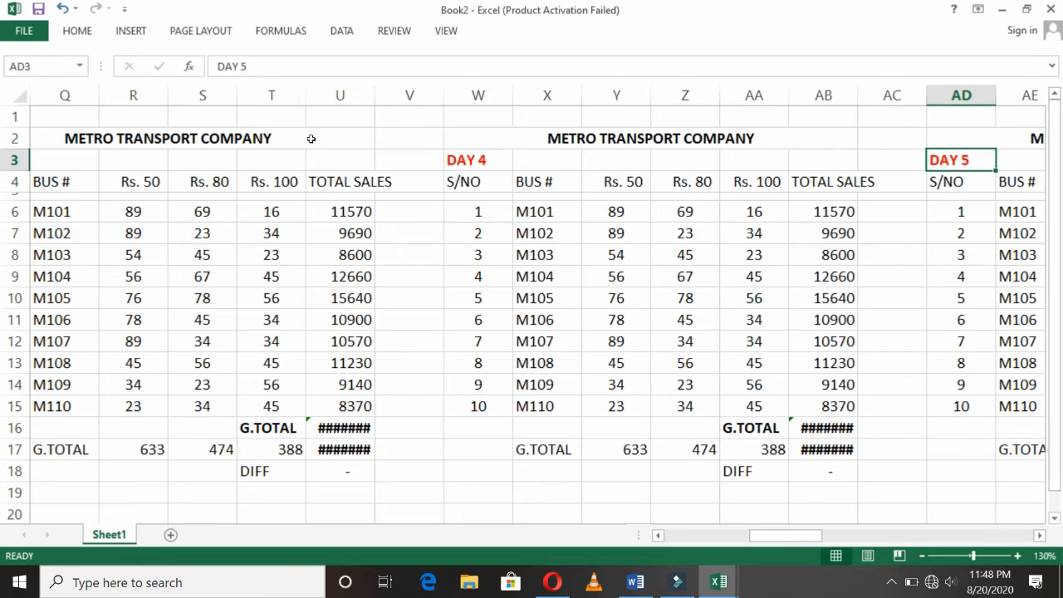
Change the day heading of the fifth copied table, in AK3, to DAY 7
{"action": "key", "text": "Right"}
{"action": "key", "text": "Right"}
{"action": "key", "text": "Right"}
{"action": "key", "text": "Right"}
{"action": "key", "text": "Right"}
{"action": "key", "text": "Right"}
{"action": "key", "text": "Right"}
{"action": "key", "text": "F2"}
{"action": "type", "text": "7"}
{"action": "key", "text": "Return"}
Change the day heading of the sixth copied table, in AR3, to DAY 8
{"action": "key", "text": "Up"}
{"action": "key", "text": "Right"}
{"action": "key", "text": "Right"}
{"action": "key", "text": "Right"}
{"action": "key", "text": "Right"}
{"action": "key", "text": "Right"}
{"action": "key", "text": "Right"}
{"action": "key", "text": "Right"}
{"action": "key", "text": "F2"}
{"action": "type", "text": "8"}
{"action": "key", "text": "Return"}
Change the day heading of the seventh copied table, in AY3, to DAY 9
{"action": "key", "text": "Up"}
{"action": "key", "text": "Right"}
{"action": "key", "text": "Right"}
{"action": "key", "text": "Right"}
{"action": "key", "text": "Right"}
{"action": "key", "text": "Right"}
{"action": "key", "text": "Right"}
{"action": "key", "text": "Right"}
{"action": "key", "text": "F2"}
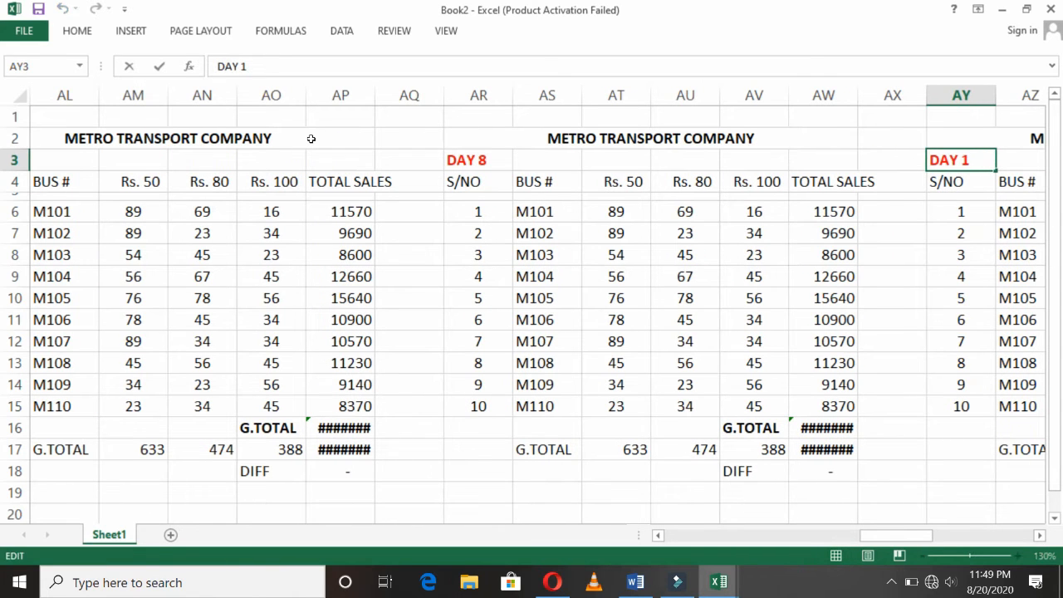
{"action": "type", "text": "9"}
{"action": "key", "text": "Return"}
Change the day heading of the eighth copied table, in BF3, to DAY 10
{"action": "key", "text": "Up"}
{"action": "key", "text": "Right"}
{"action": "key", "text": "Right"}
{"action": "key", "text": "Right"}
{"action": "key", "text": "Right"}
{"action": "key", "text": "Right"}
{"action": "key", "text": "Right"}
{"action": "key", "text": "Right"}
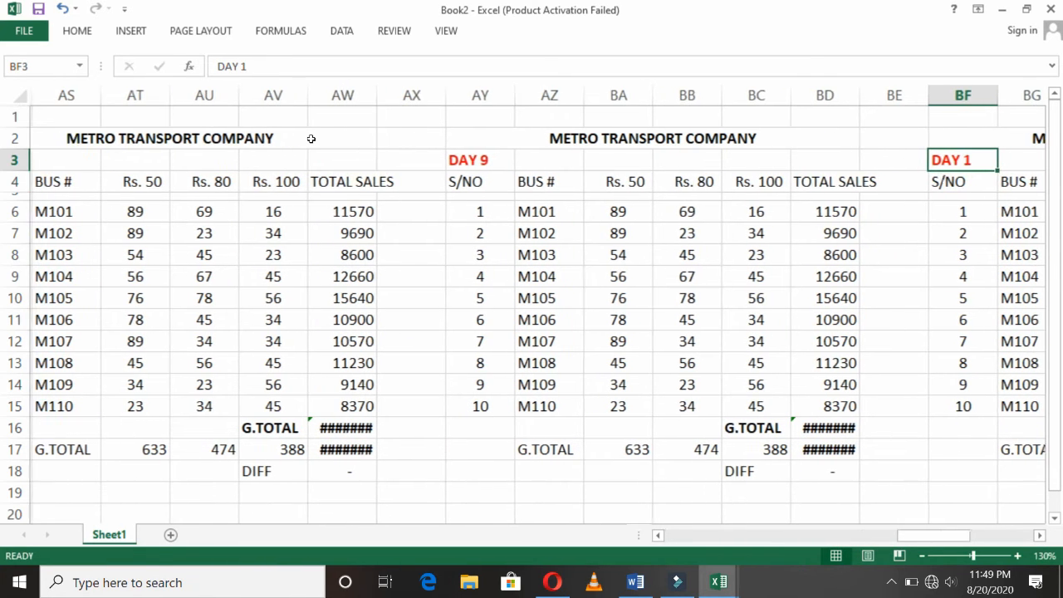
{"action": "key", "text": "F2"}
{"action": "type", "text": "0"}
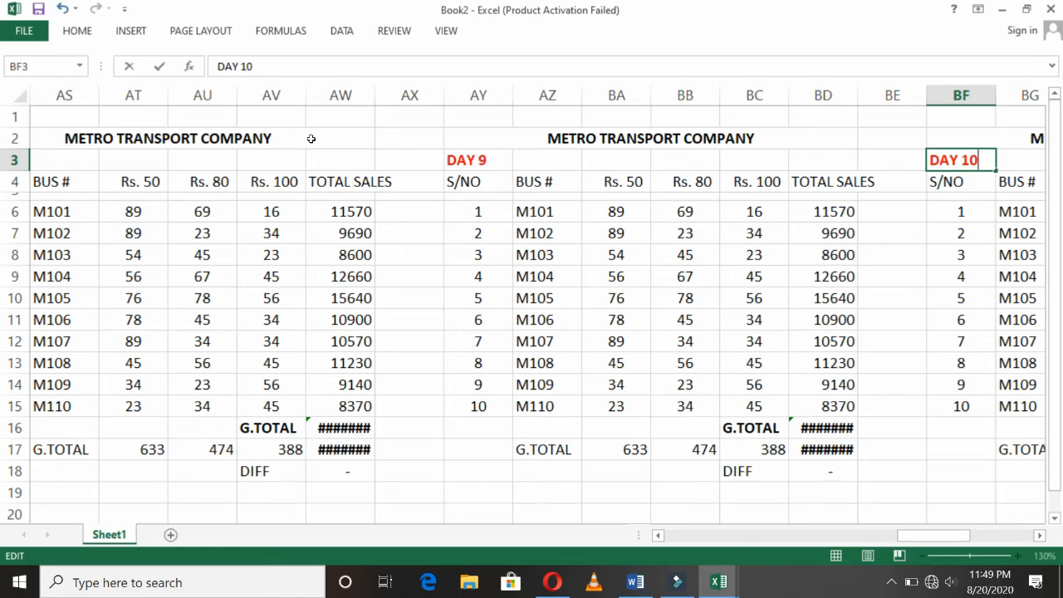
{"action": "key", "text": "Return"}
Check the sequence of day headings along row 3, from the last copied table back to the first table
{"action": "key", "text": "Up"}
{"action": "key", "text": "Right"}
{"action": "key", "text": "Right"}
{"action": "key", "text": "Right"}
{"action": "key", "text": "Right"}
{"action": "key", "text": "Right"}
{"action": "key", "text": "Right"}
{"action": "key", "text": "Right"}
{"action": "key", "text": "Right"}
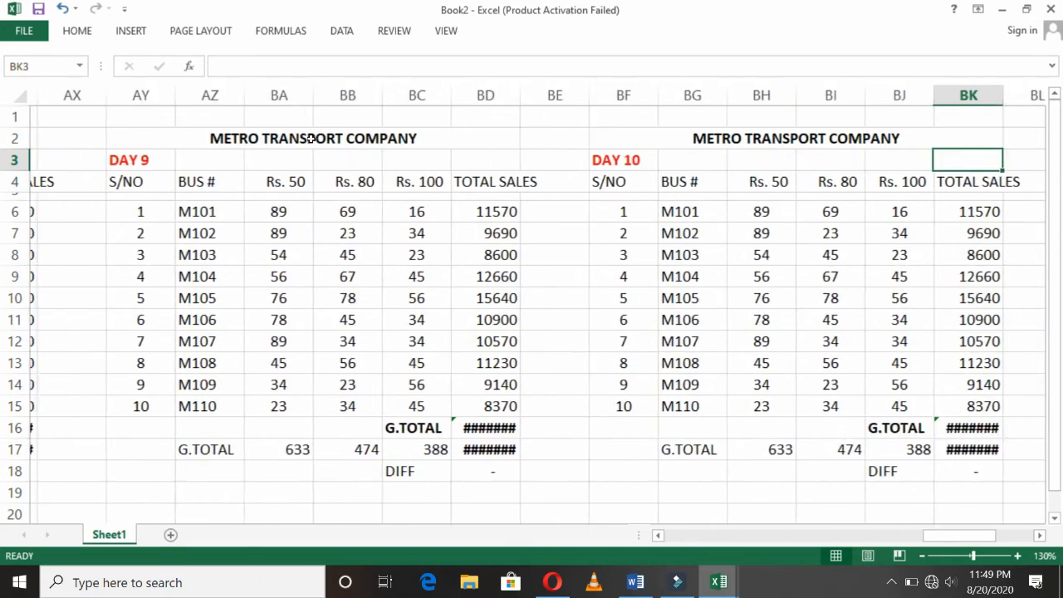
{"action": "key", "text": "Right"}
{"action": "key", "text": "Right"}
{"action": "key", "text": "Left"}
{"action": "key", "text": "Left"}
{"action": "key", "text": "Left"}
{"action": "key", "text": "Left"}
{"action": "key", "text": "Left"}
{"action": "key", "text": "Left"}
{"action": "key", "text": "Left"}
{"action": "key", "text": "Left"}
{"action": "key", "text": "Left"}
{"action": "key", "text": "Left"}
{"action": "key", "text": "Left"}
{"action": "key", "text": "Left"}
{"action": "key", "text": "Left"}
{"action": "key", "text": "Left"}
{"action": "key", "text": "Left"}
{"action": "key", "text": "Left"}
{"action": "key", "text": "Left"}
{"action": "key", "text": "Left"}
{"action": "key", "text": "Left"}
{"action": "key", "text": "Left"}
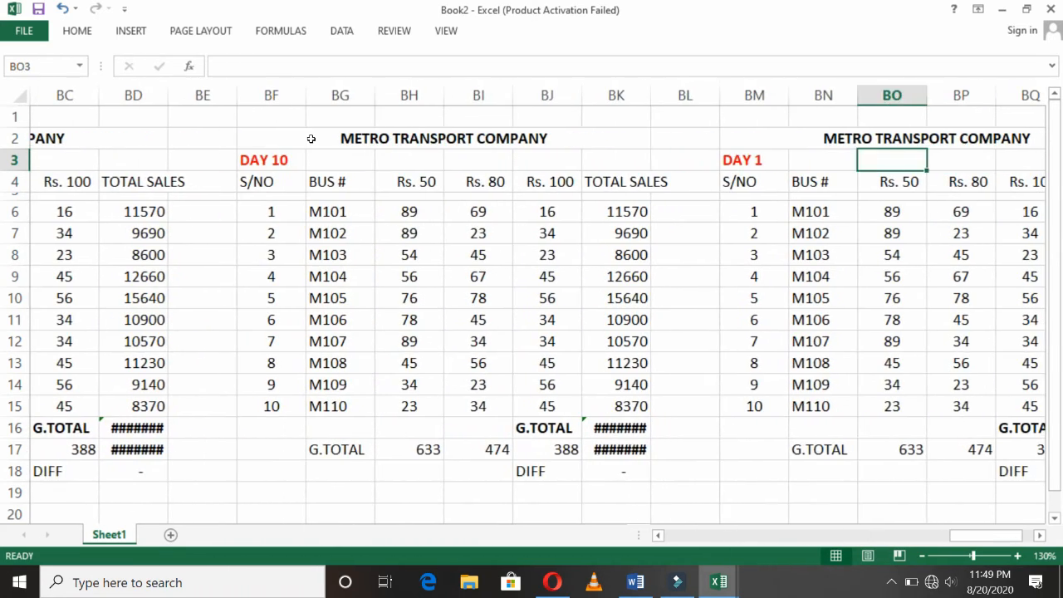
{"action": "key", "text": "ctrl+Left"}
{"action": "key", "text": "ctrl+Left"}
{"action": "key", "text": "ctrl+Left"}
{"action": "key", "text": "ctrl+Left"}
{"action": "key", "text": "ctrl+Left"}
{"action": "key", "text": "ctrl+Left"}
{"action": "key", "text": "ctrl+Left"}
{"action": "key", "text": "ctrl+Left"}
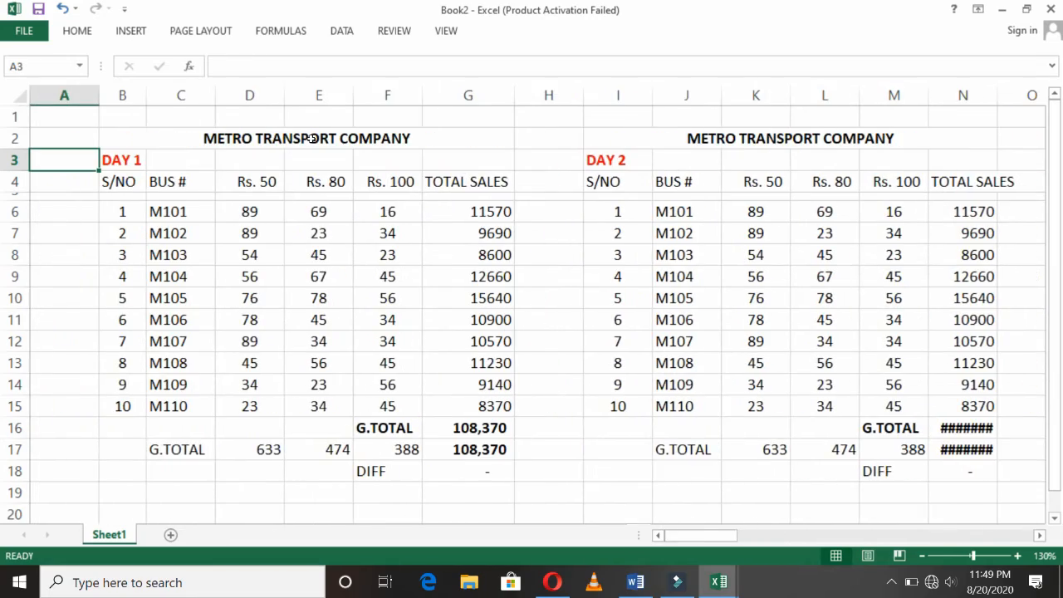
Correct the day heading of the fifth copied table, in AK3, to DAY 6
{"action": "key", "text": "Right"}
{"action": "key", "text": "ctrl+Right"}
{"action": "key", "text": "ctrl+Right"}
{"action": "key", "text": "ctrl+Right"}
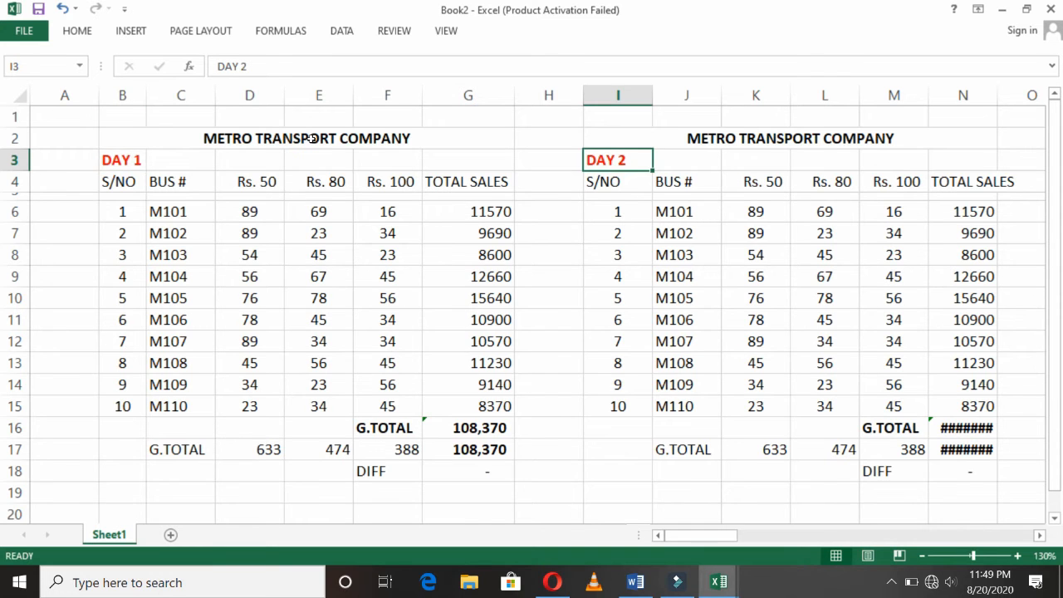
{"action": "key", "text": "ctrl+Right"}
{"action": "key", "text": "ctrl+Right"}
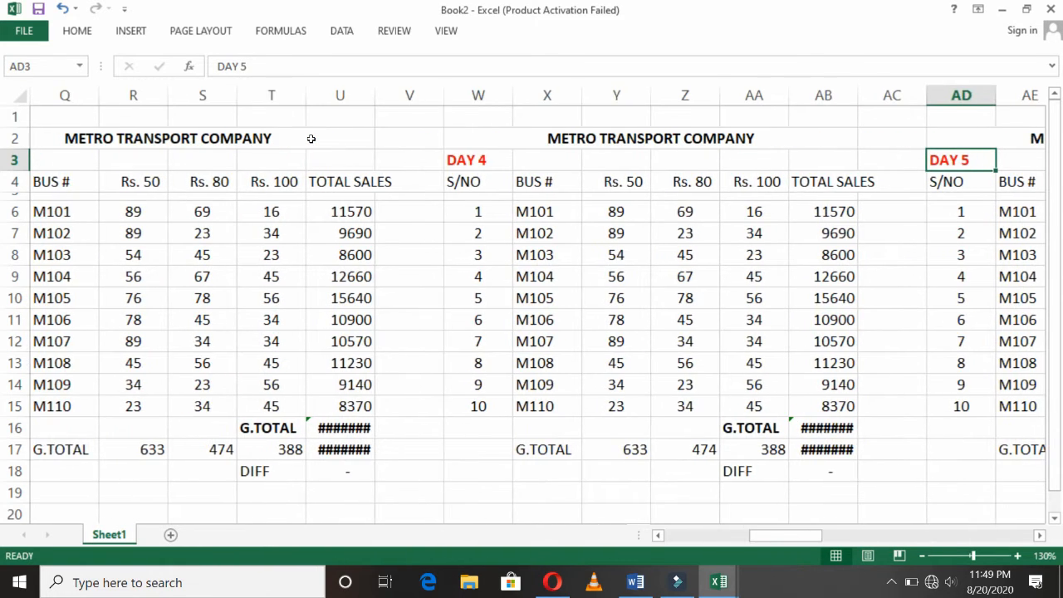
{"action": "key", "text": "F2"}
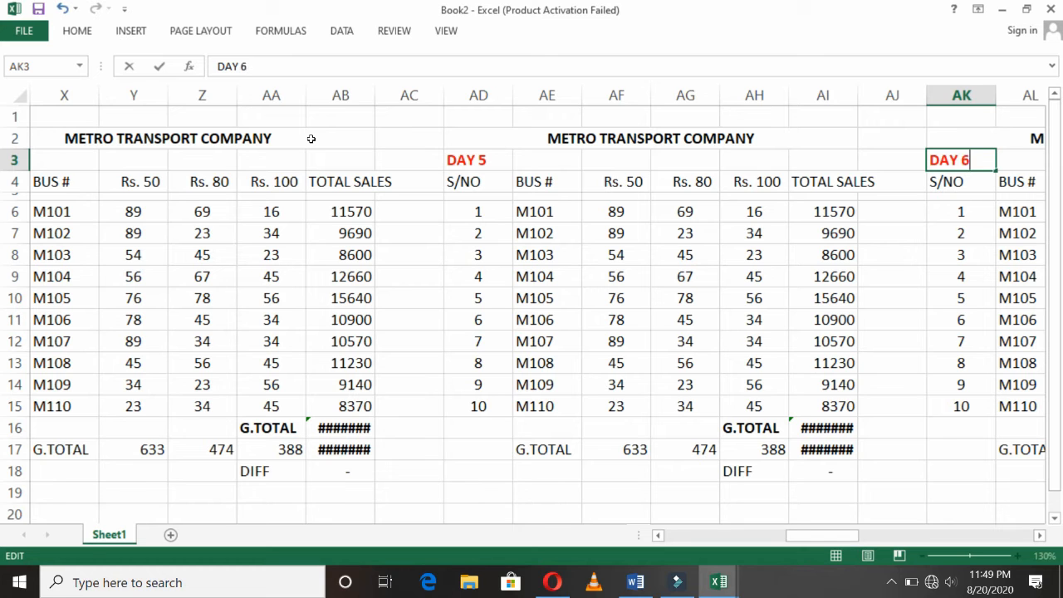
{"action": "key", "text": "Return"}
Correct the day heading of the sixth copied table, in AR3, to DAY 7
{"action": "key", "text": "Up"}
{"action": "key", "text": "Right"}
{"action": "key", "text": "ctrl+Right"}
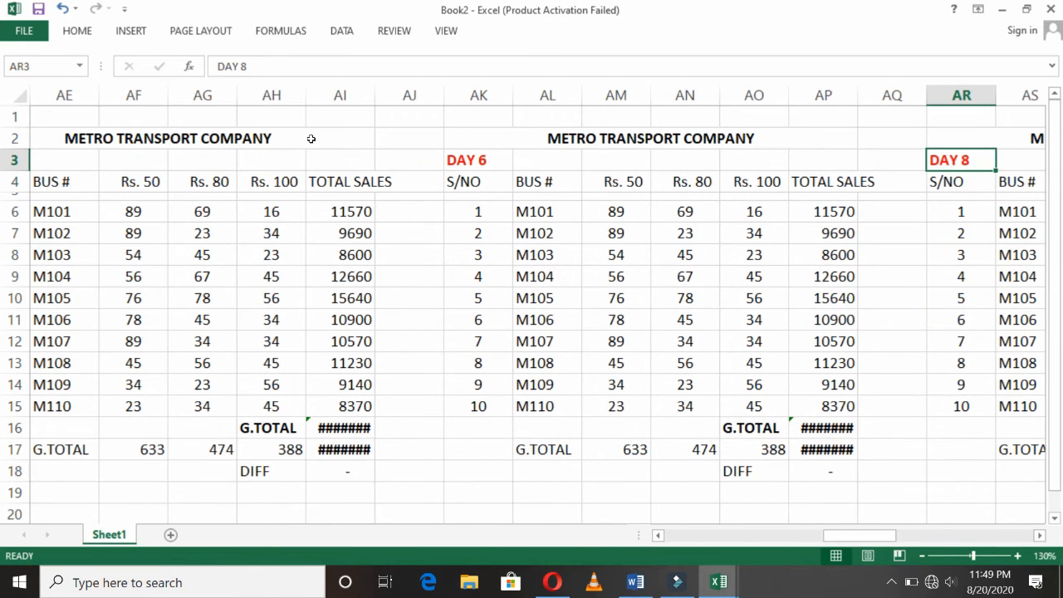
{"action": "key", "text": "F2"}
{"action": "key", "text": "Return"}
Correct the day heading of the seventh copied table, in AY3, to DAY 8
{"action": "key", "text": "Up"}
{"action": "key", "text": "ctrl+Right"}
{"action": "key", "text": "F2"}
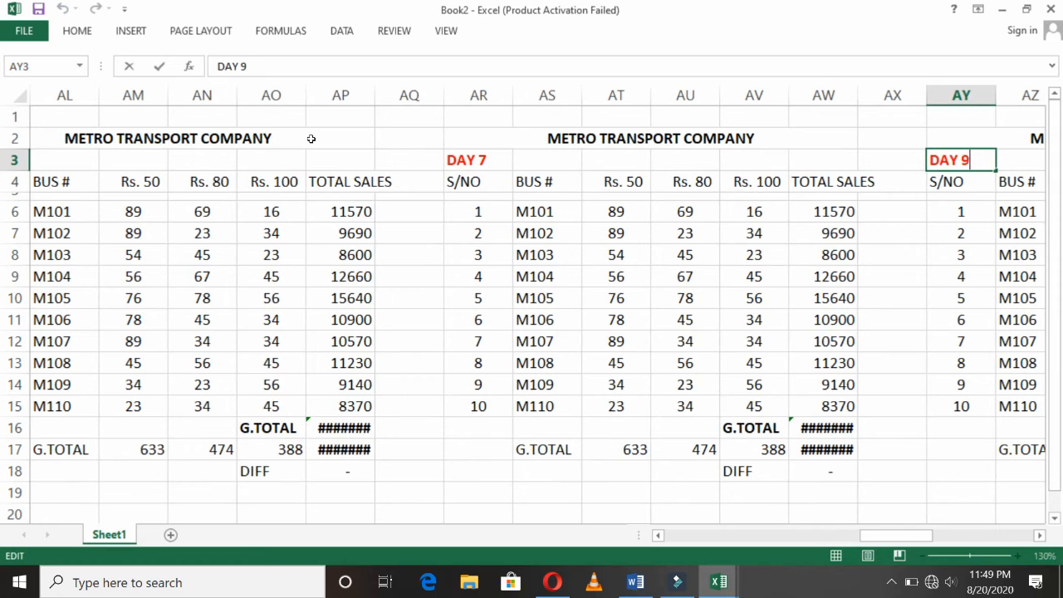
{"action": "key", "text": "BackSpace"}
{"action": "key", "text": "Return"}
Correct the day heading of the eighth copied table, in BF3, to DAY 9
{"action": "key", "text": "Up"}
{"action": "key", "text": "ctrl+Right"}
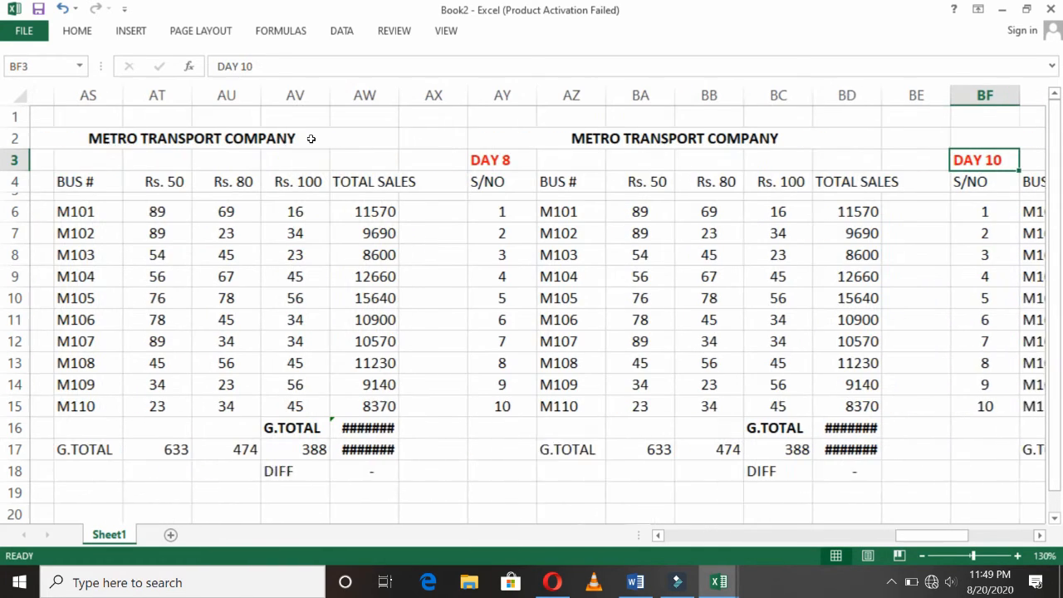
{"action": "key", "text": "F2"}
{"action": "key", "text": "BackSpace"}
{"action": "key", "text": "BackSpace"}
{"action": "type", "text": "9"}
{"action": "key", "text": "Return"}
Change the day heading of the ninth copied table, in BM3, to DAY 10
{"action": "key", "text": "Up"}
{"action": "key", "text": "ctrl+Right"}
{"action": "key", "text": "F2"}
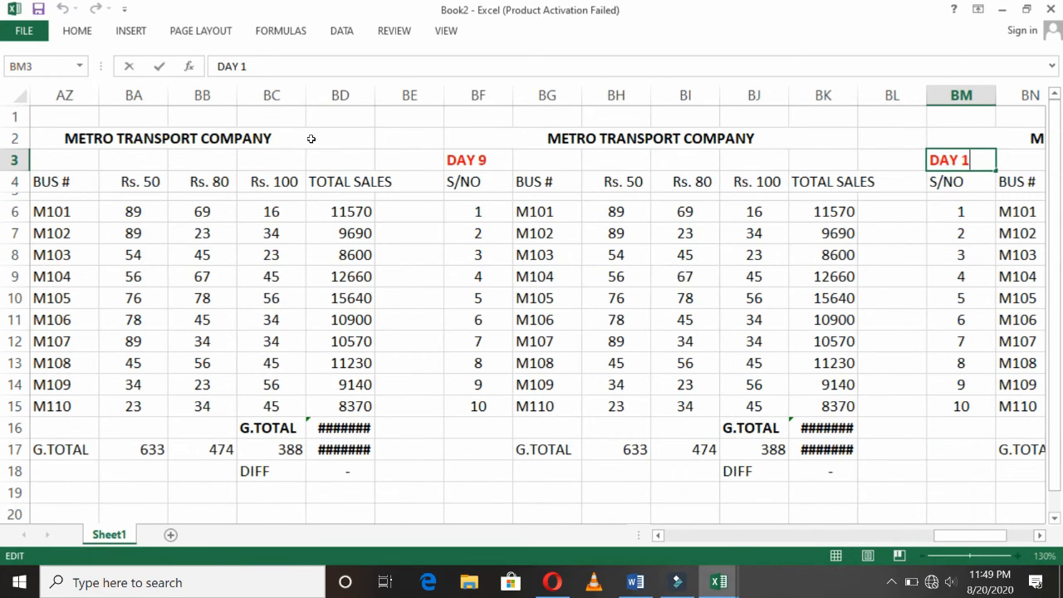
{"action": "type", "text": "0"}
{"action": "key", "text": "Return"}
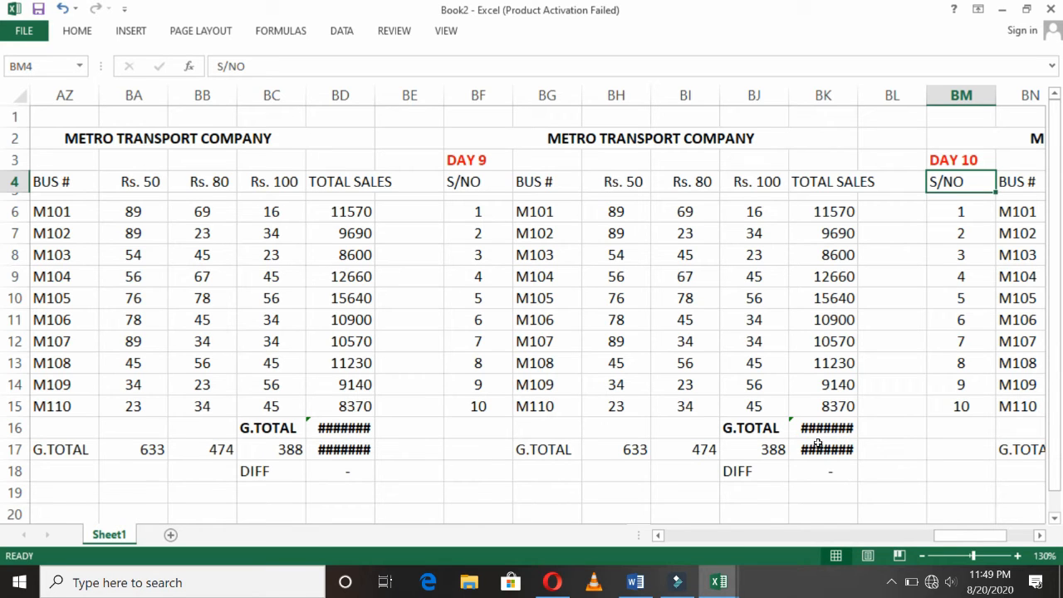
Autofit the TOTAL SALES columns BK and BD so their grand totals fit
{"action": "double_click", "coordinate": [854, 89]}
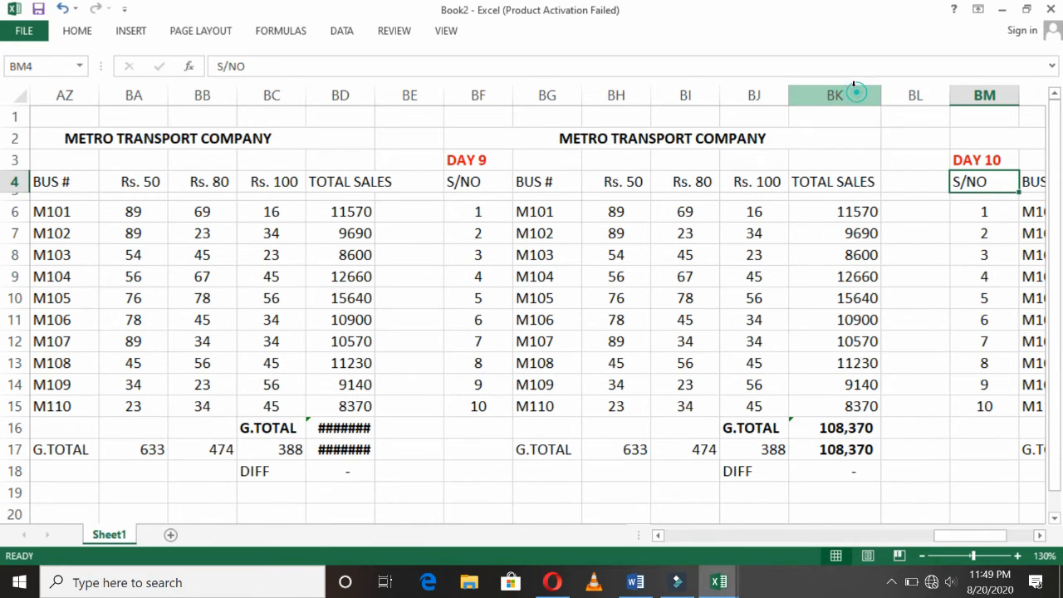
{"action": "double_click", "coordinate": [368, 95]}
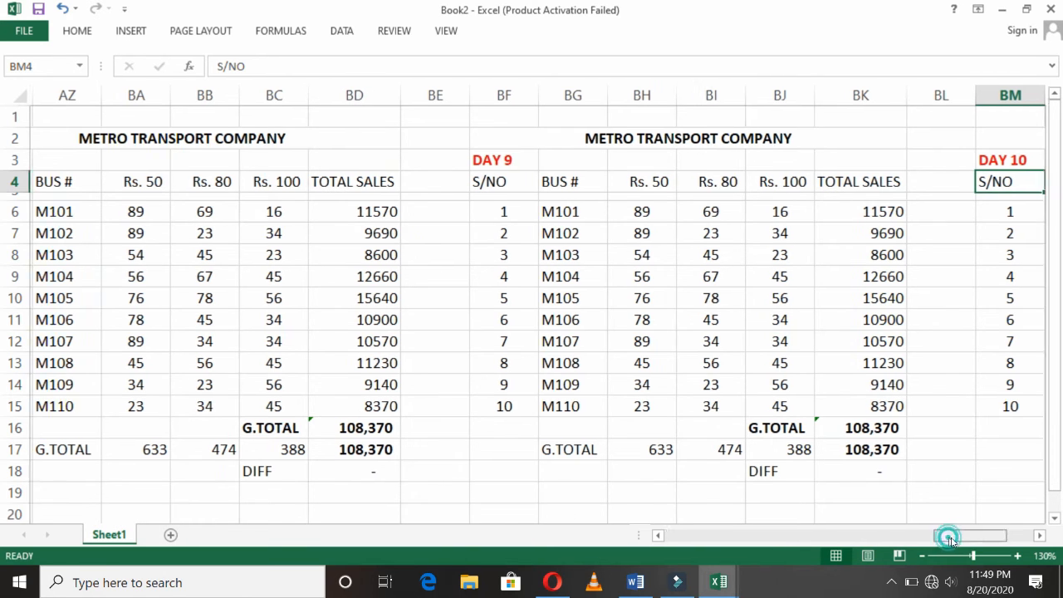
{"action": "left_click_drag", "start_coordinate": [947, 538], "coordinate": [977, 539]}
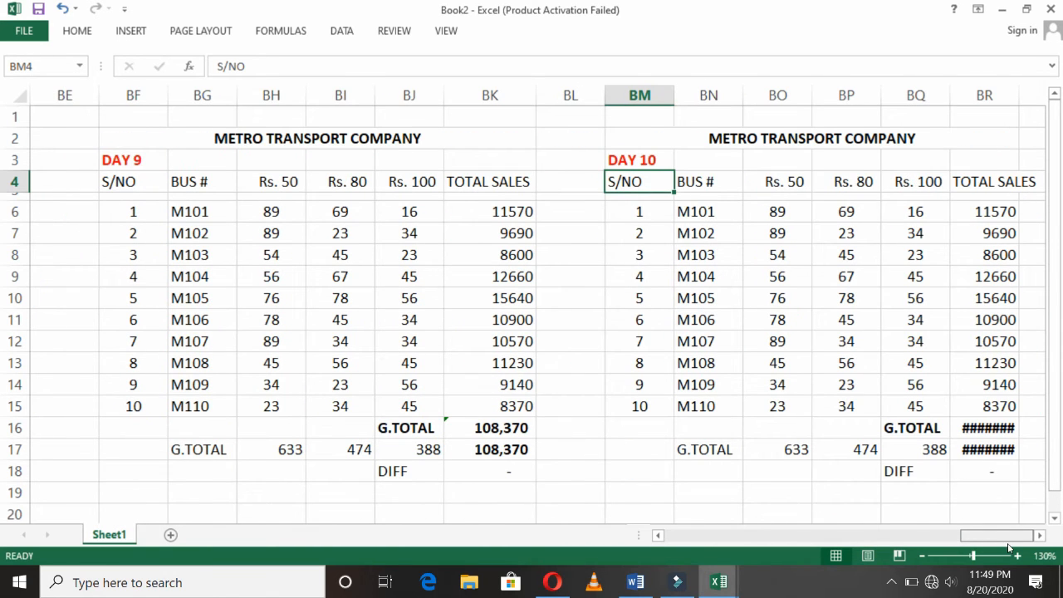
Copy the DAY 1 table without its company title, B3:G18, and paste the copy beneath it starting at B21
{"action": "left_click_drag", "start_coordinate": [1007, 546], "coordinate": [621, 544]}
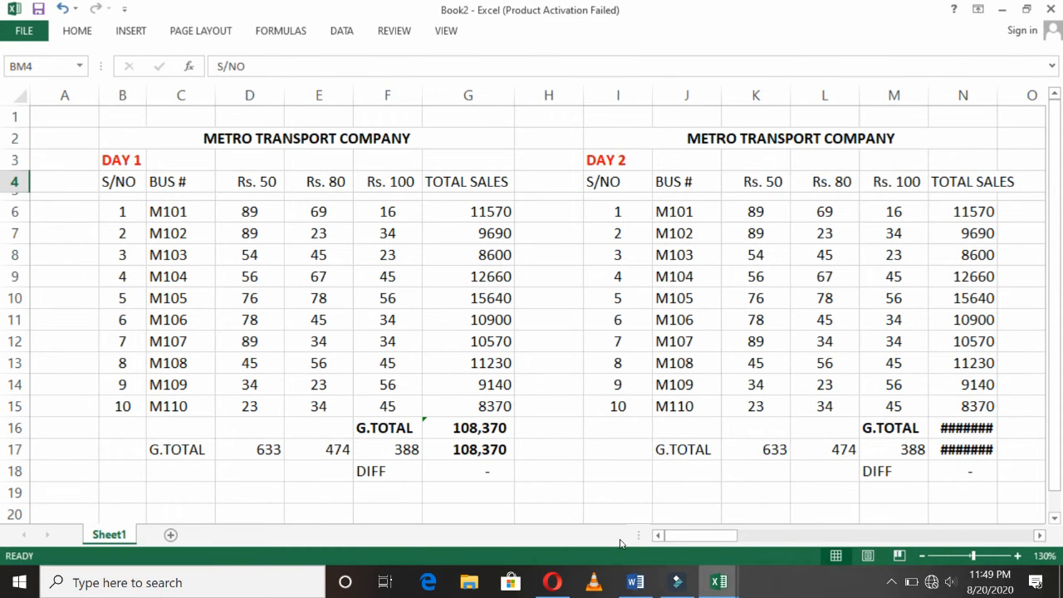
{"action": "left_click", "coordinate": [129, 166]}
{"action": "key", "text": "shift+Down"}
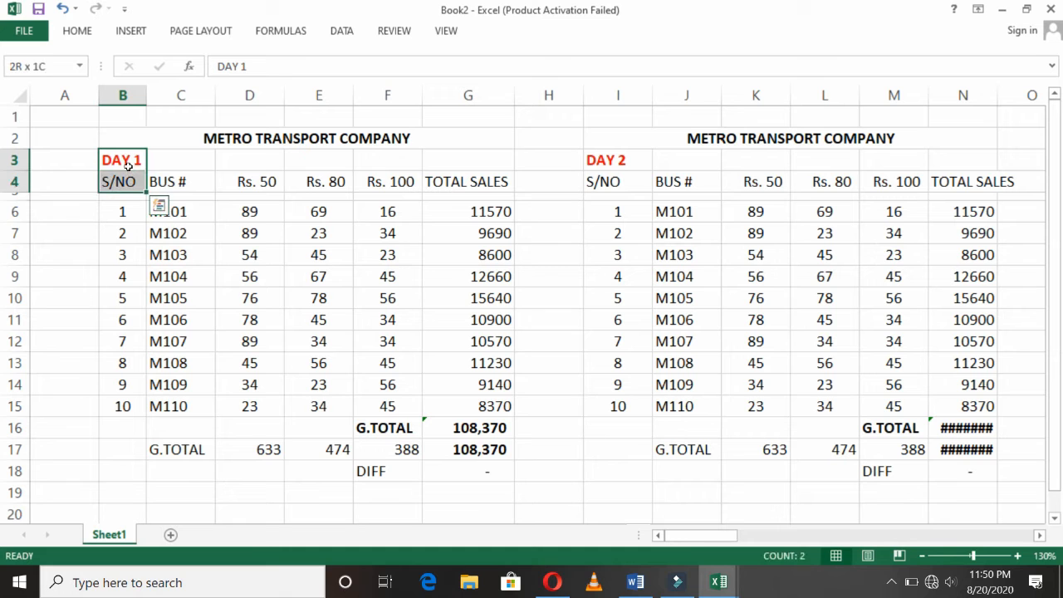
{"action": "key", "text": "shift+Down"}
{"action": "key", "text": "shift+Down"}
{"action": "key", "text": "shift+Down"}
{"action": "key", "text": "shift+Down"}
{"action": "key", "text": "shift+Down"}
{"action": "key", "text": "shift+Down"}
{"action": "key", "text": "shift+Down"}
{"action": "key", "text": "shift+Down"}
{"action": "key", "text": "shift+Down"}
{"action": "key", "text": "shift+Down"}
{"action": "key", "text": "shift+Down"}
{"action": "key", "text": "shift+Down"}
{"action": "key", "text": "shift+Right"}
{"action": "key", "text": "shift+Right"}
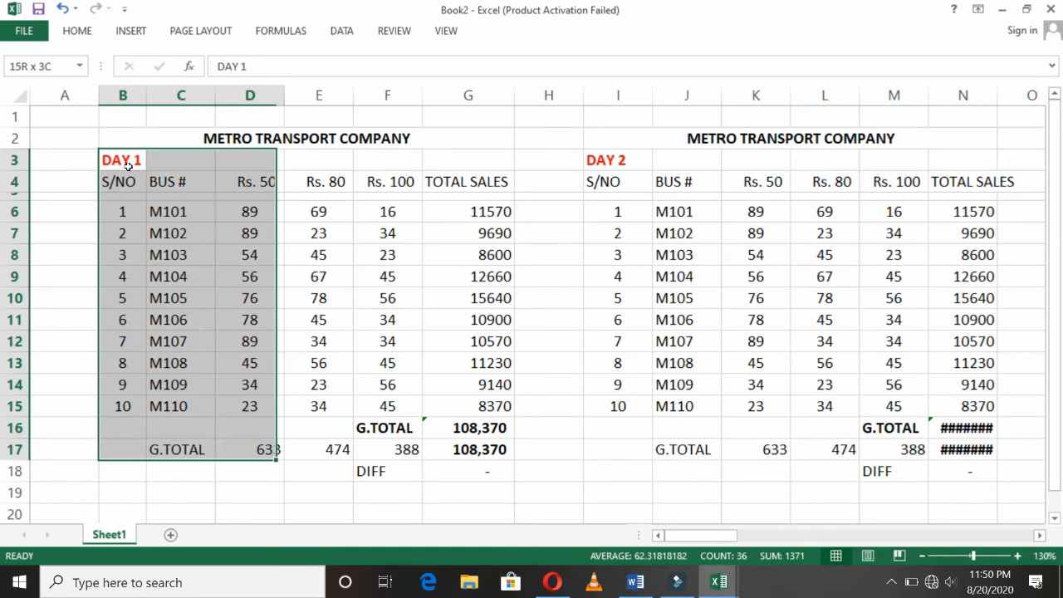
{"action": "key", "text": "shift+Down"}
{"action": "key", "text": "shift+Right"}
{"action": "key", "text": "shift+Right"}
{"action": "key", "text": "shift+Right"}
{"action": "key", "text": "shift+Right"}
{"action": "key", "text": "shift+Left"}
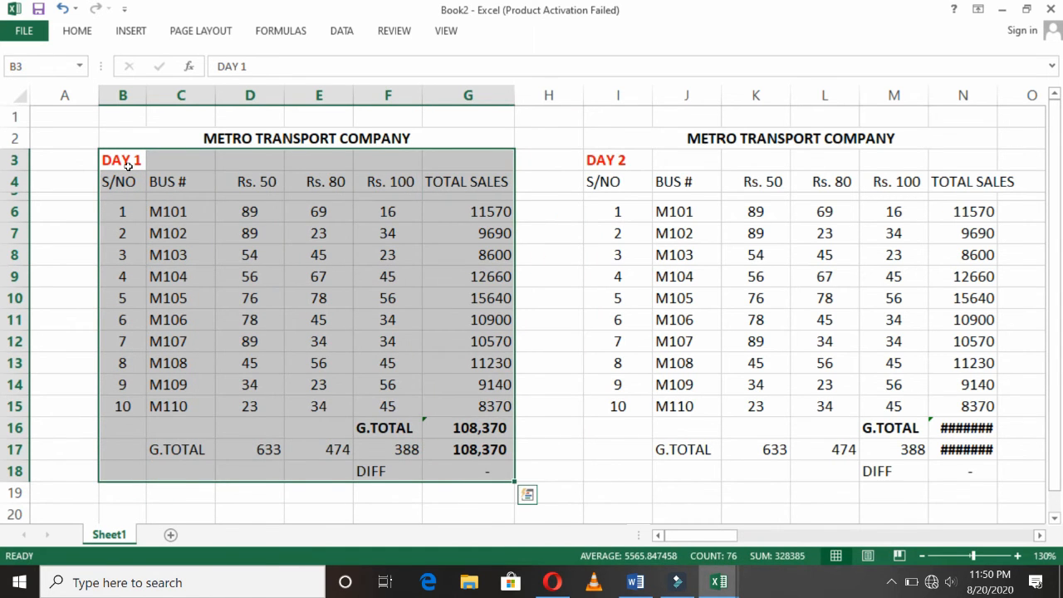
{"action": "key", "text": "ctrl+c"}
{"action": "key", "text": "Down"}
{"action": "key", "text": "Down"}
{"action": "key", "text": "Down"}
{"action": "key", "text": "Down"}
{"action": "key", "text": "Down"}
{"action": "key", "text": "Down"}
{"action": "key", "text": "Down"}
{"action": "key", "text": "Down"}
{"action": "key", "text": "Down"}
{"action": "key", "text": "Down"}
{"action": "key", "text": "Down"}
{"action": "key", "text": "Down"}
{"action": "key", "text": "Down"}
{"action": "key", "text": "Down"}
{"action": "key", "text": "Down"}
{"action": "key", "text": "Down"}
{"action": "key", "text": "Down"}
{"action": "key", "text": "Down"}
{"action": "key", "text": "Down"}
{"action": "key", "text": "Down"}
{"action": "key", "text": "Up"}
{"action": "key", "text": "Up"}
{"action": "key", "text": "Up"}
{"action": "key", "text": "Up"}
{"action": "key", "text": "Up"}
{"action": "key", "text": "Up"}
{"action": "key", "text": "Up"}
{"action": "key", "text": "Return"}
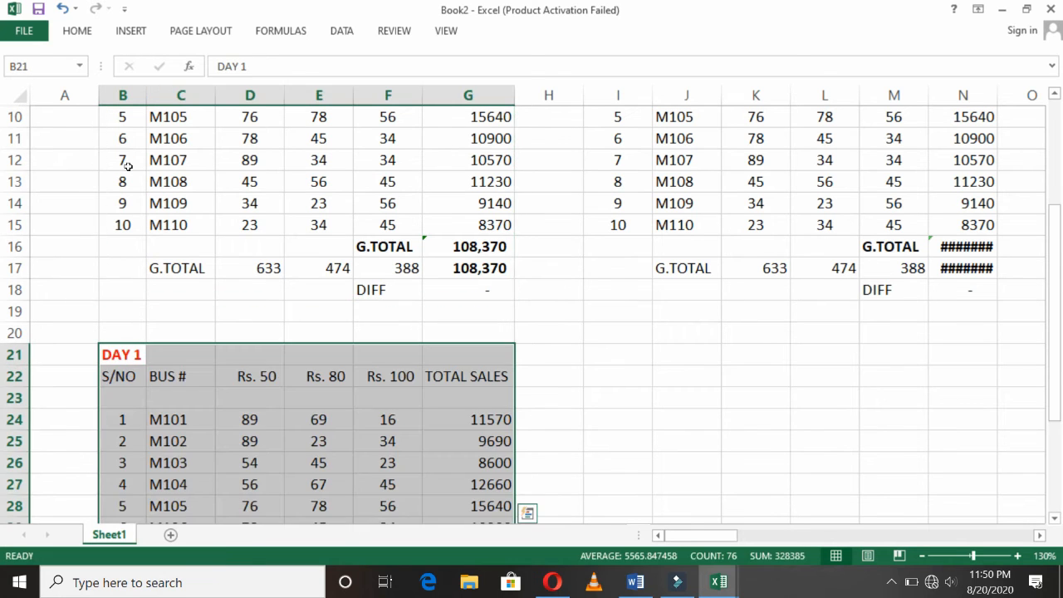
Change the day heading of the pasted table, in B21, to DAY 11
{"action": "key", "text": "Right"}
{"action": "key", "text": "Left"}
{"action": "key", "text": "F2"}
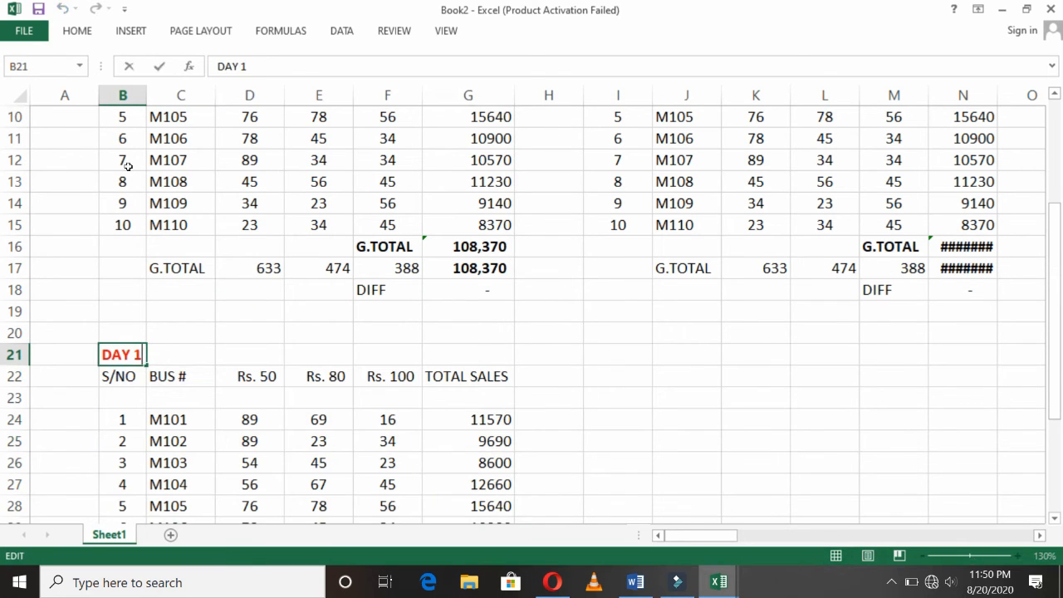
{"action": "type", "text": "1"}
{"action": "key", "text": "Return"}
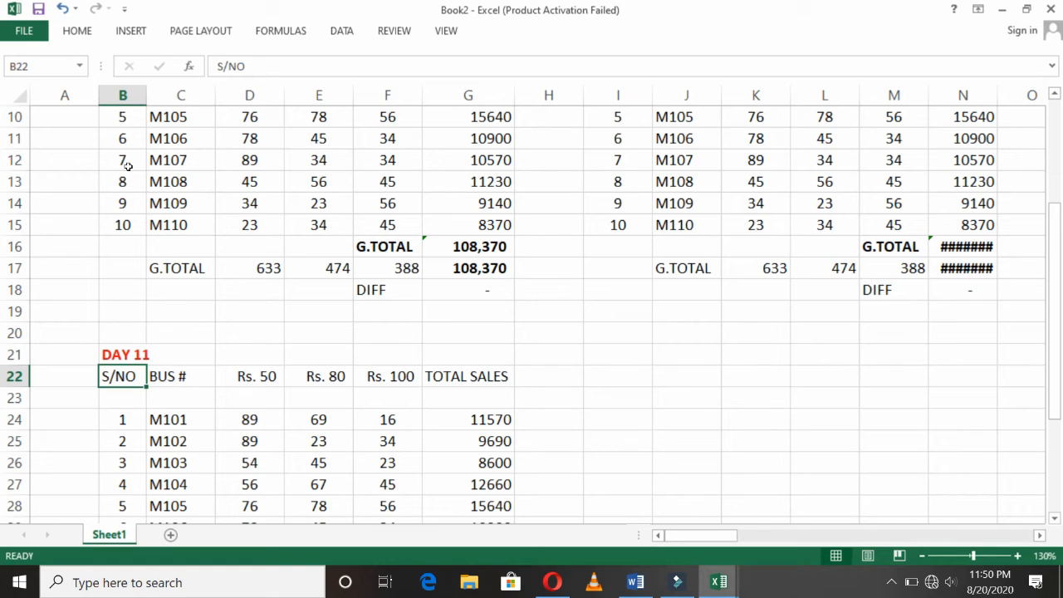
Look over the original DAY 1 table and the headings of the DAY 2 table in row 4
{"action": "key", "text": "Up"}
{"action": "key", "text": "Up"}
{"action": "key", "text": "Up"}
{"action": "key", "text": "Up"}
{"action": "key", "text": "Up"}
{"action": "key", "text": "Up"}
{"action": "key", "text": "Up"}
{"action": "key", "text": "Up"}
{"action": "key", "text": "Up"}
{"action": "key", "text": "Up"}
{"action": "key", "text": "Up"}
{"action": "key", "text": "Up"}
{"action": "key", "text": "Up"}
{"action": "key", "text": "Up"}
{"action": "key", "text": "Up"}
{"action": "key", "text": "Up"}
{"action": "key", "text": "Up"}
{"action": "key", "text": "Up"}
{"action": "key", "text": "Up"}
{"action": "key", "text": "Up"}
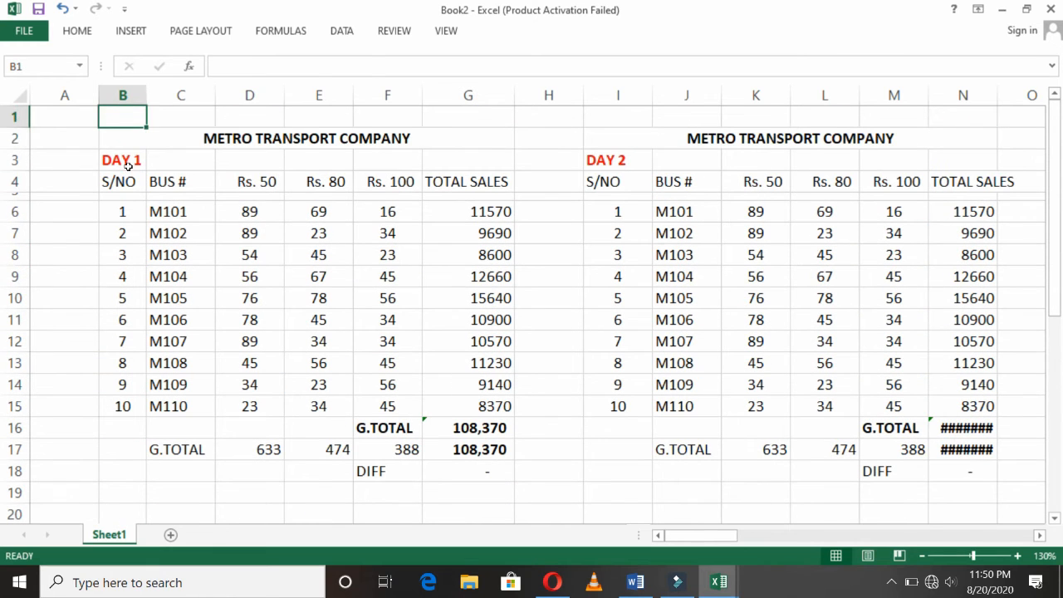
{"action": "key", "text": "Down"}
{"action": "key", "text": "Down"}
{"action": "key", "text": "Down"}
{"action": "key", "text": "Right"}
{"action": "key", "text": "Right"}
{"action": "key", "text": "Right"}
{"action": "key", "text": "Right"}
{"action": "key", "text": "Right"}
{"action": "key", "text": "Right"}
{"action": "key", "text": "Right"}
{"action": "key", "text": "Right"}
{"action": "key", "text": "Right"}
{"action": "key", "text": "Right"}
{"action": "key", "text": "Right"}
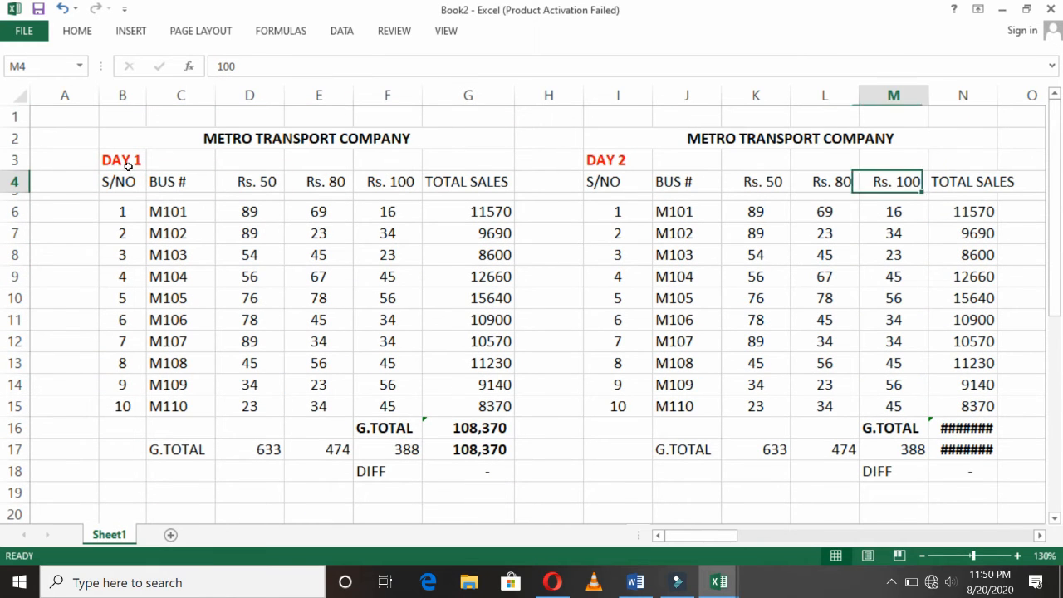
{"action": "key", "text": "Right"}
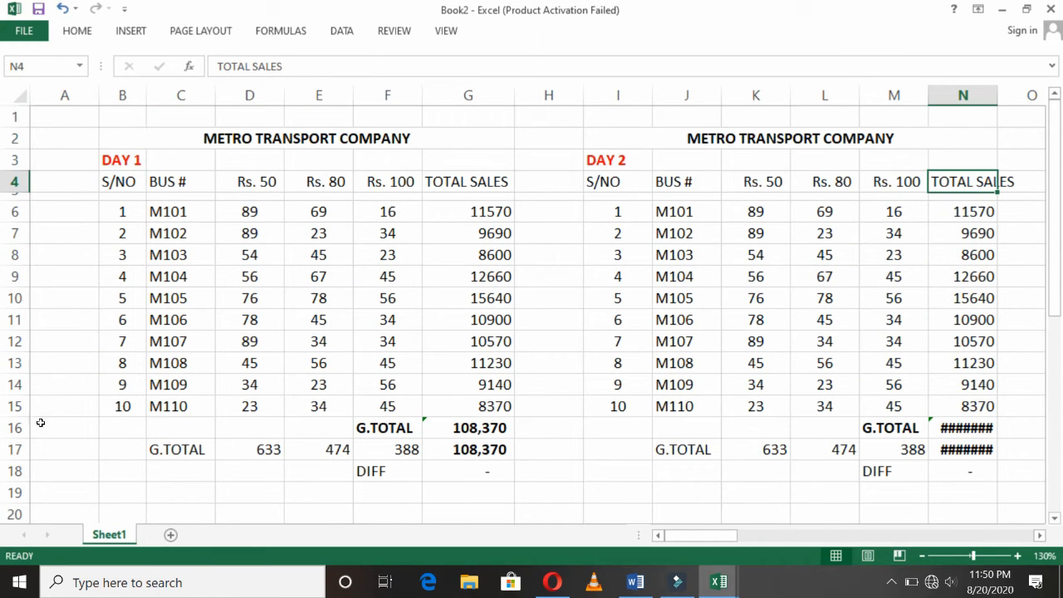
Copy the complete DAY 1 table with its company title, B2:G18, into a new worksheet starting at B3
{"action": "left_click_drag", "start_coordinate": [280, 137], "coordinate": [280, 143]}
{"action": "key", "text": "shift+Down"}
{"action": "key", "text": "shift+Down"}
{"action": "key", "text": "shift+Down"}
{"action": "key", "text": "shift+Down"}
{"action": "key", "text": "shift+Down"}
{"action": "key", "text": "shift+Down"}
{"action": "key", "text": "shift+Down"}
{"action": "key", "text": "shift+Down"}
{"action": "key", "text": "shift+Down"}
{"action": "key", "text": "shift+Down"}
{"action": "key", "text": "shift+Down"}
{"action": "key", "text": "shift+Down"}
{"action": "key", "text": "shift+Down"}
{"action": "key", "text": "shift+Down"}
{"action": "key", "text": "shift+Down"}
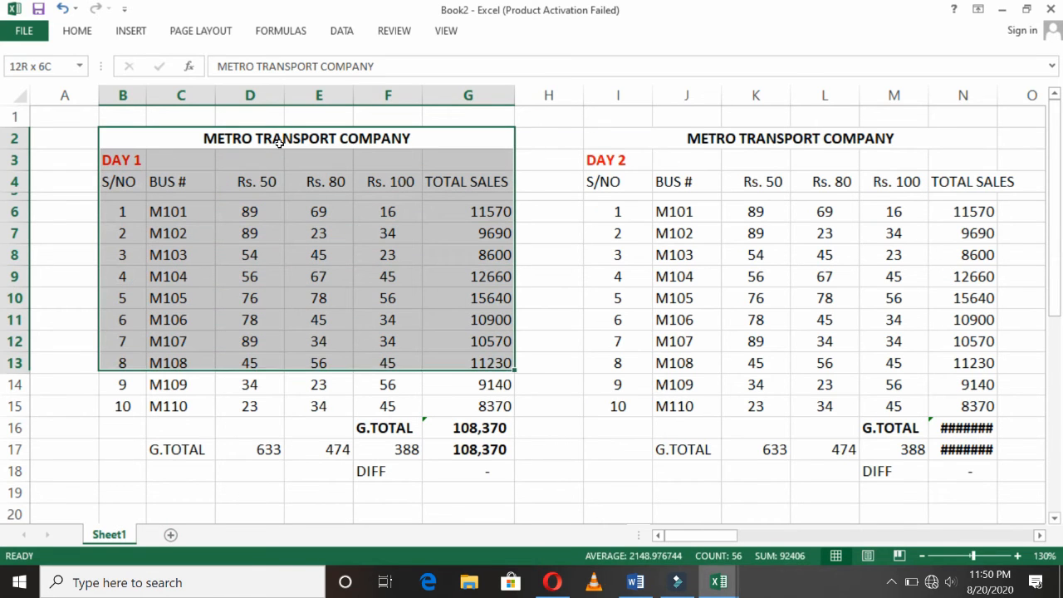
{"action": "key", "text": "ctrl+c"}
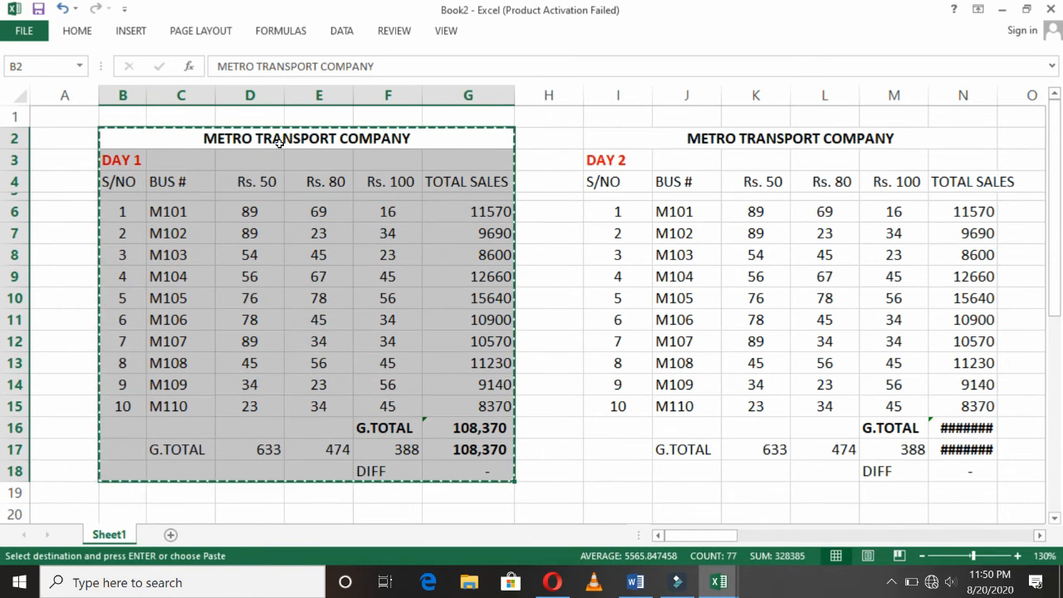
{"action": "left_click", "coordinate": [171, 536]}
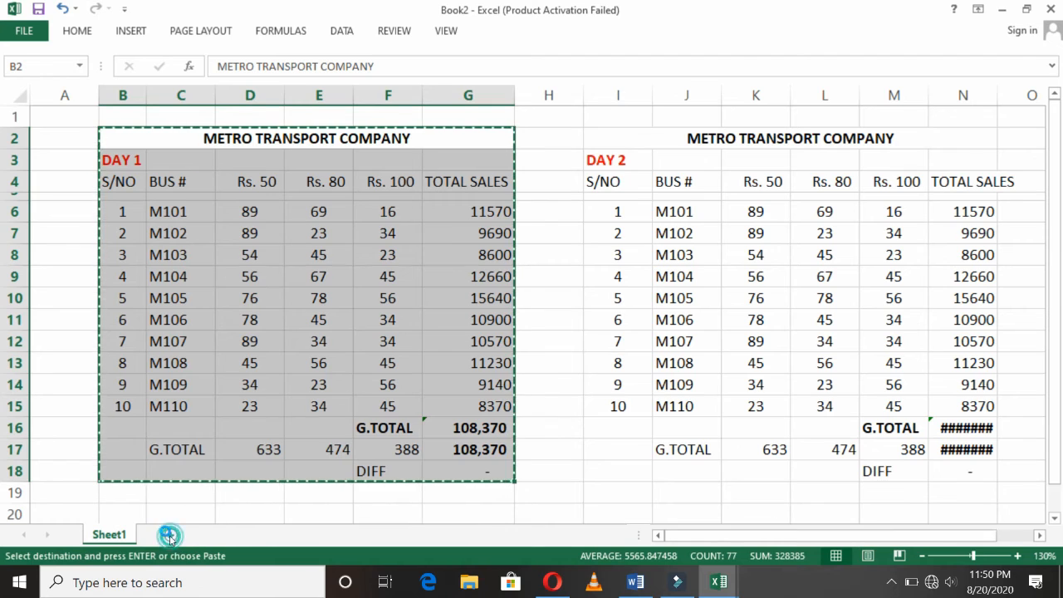
{"action": "left_click", "coordinate": [108, 141]}
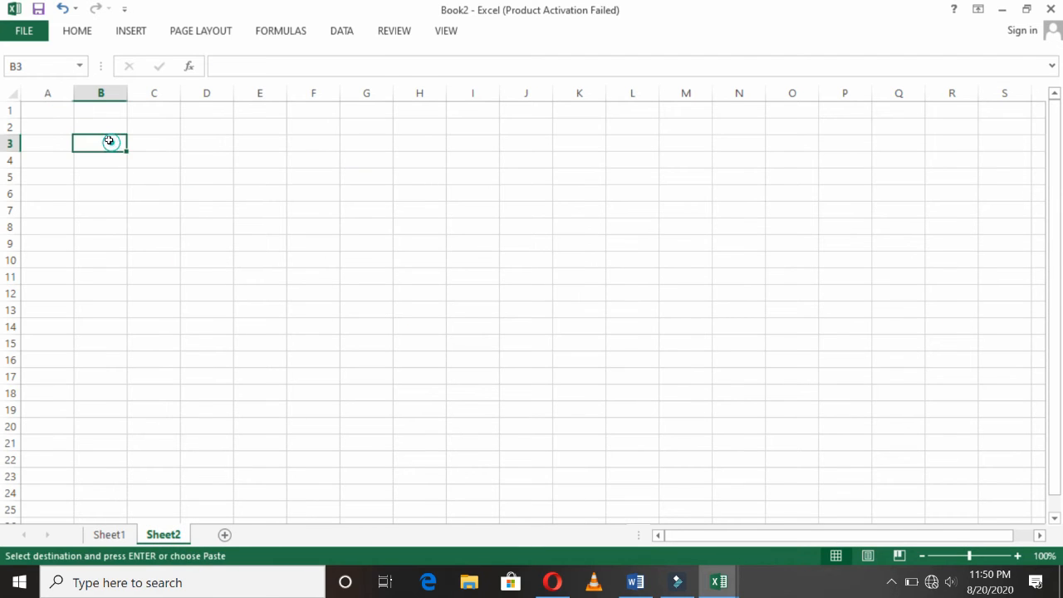
{"action": "key", "text": "ctrl+v"}
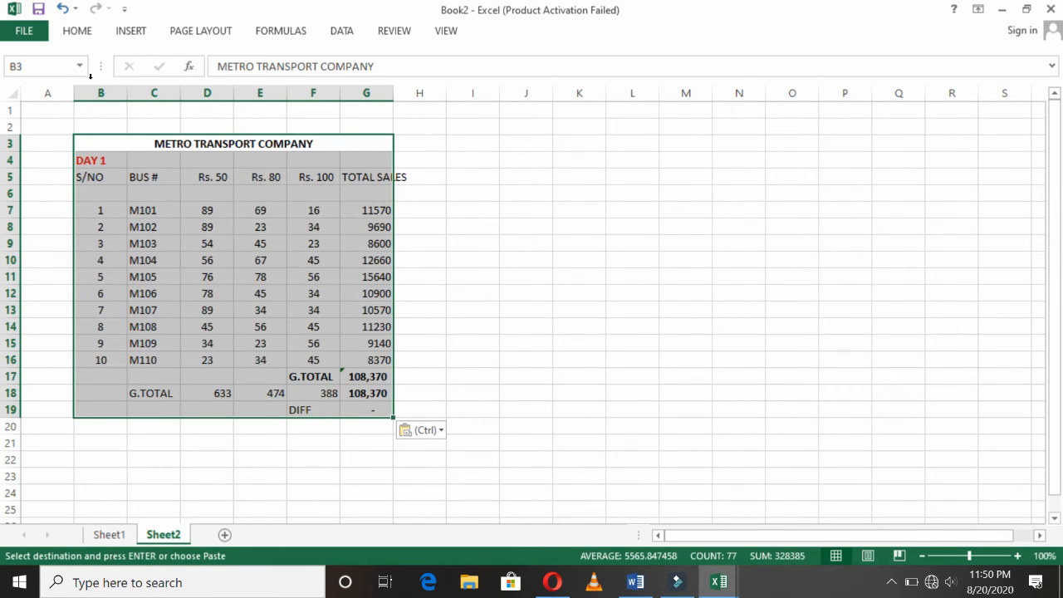
Autofit all column widths on the new worksheet to their contents
{"action": "left_click", "coordinate": [13, 94]}
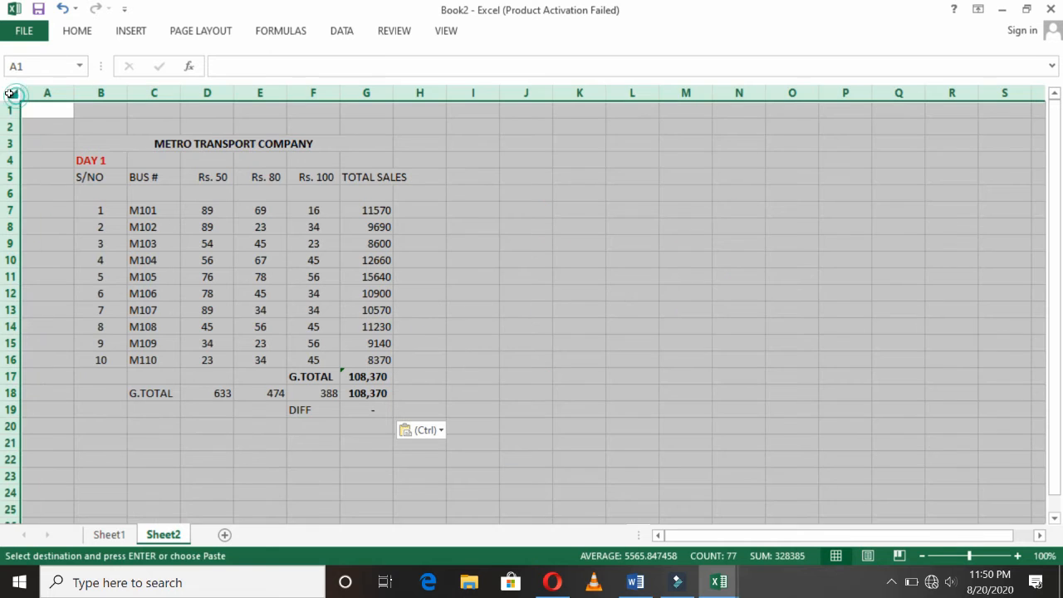
{"action": "double_click", "coordinate": [126, 91]}
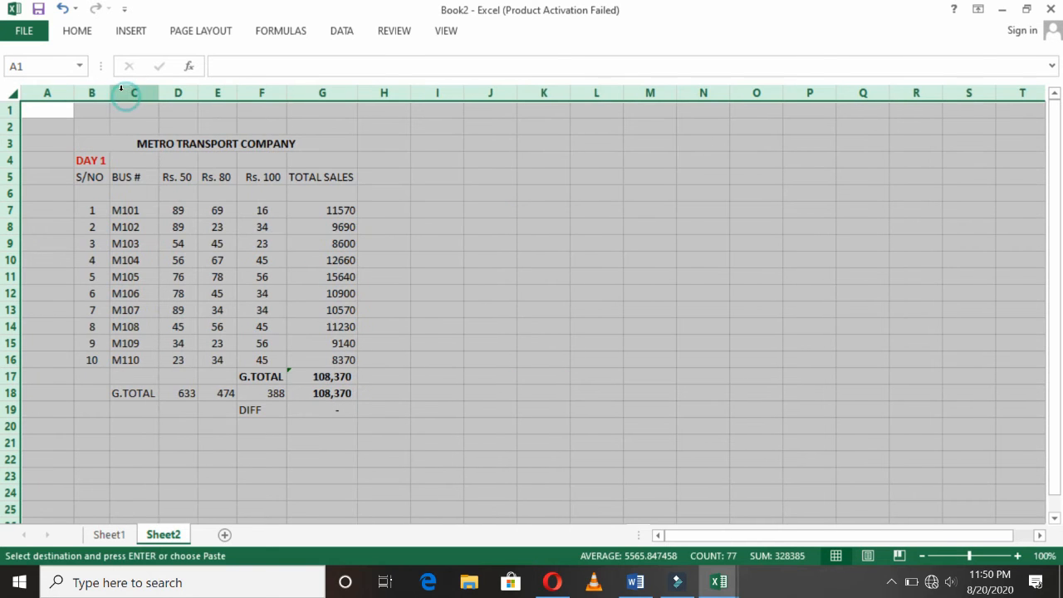
{"action": "left_click", "coordinate": [299, 286]}
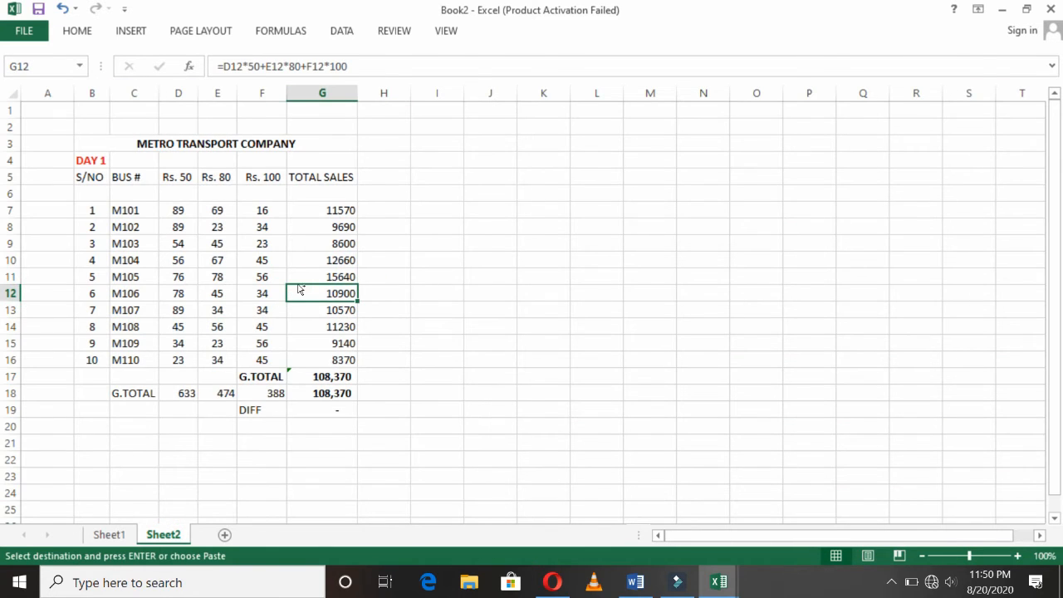
Clear the Rs. 50, Rs. 80 and Rs. 100 ticket counts of all ten buses, D7:F16, in the new sheet's table
{"action": "scroll", "coordinate": [298, 284], "scroll_direction": "up", "scroll_amount": 3}
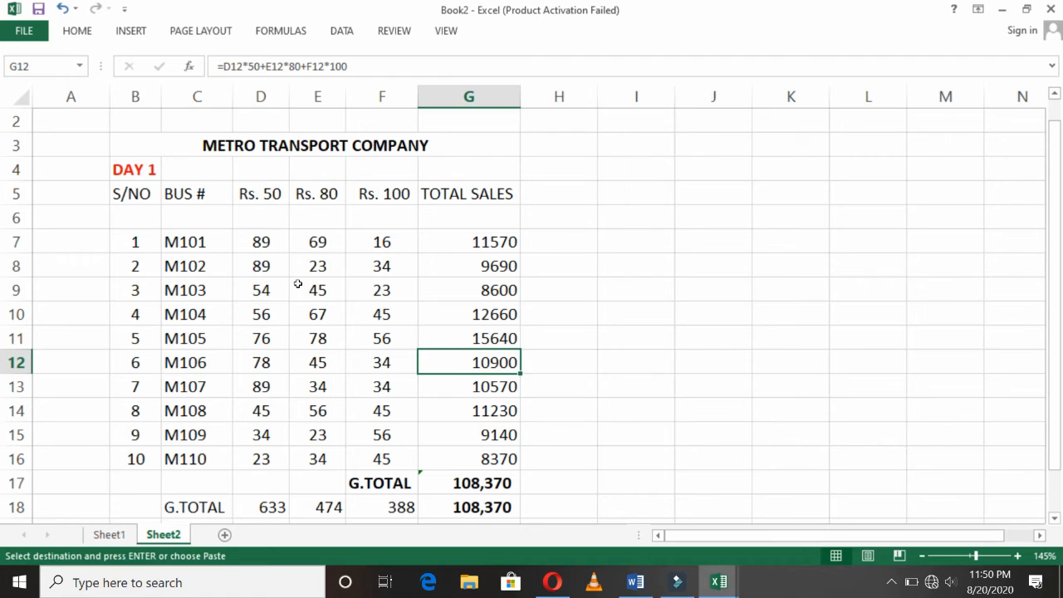
{"action": "left_click", "coordinate": [260, 239]}
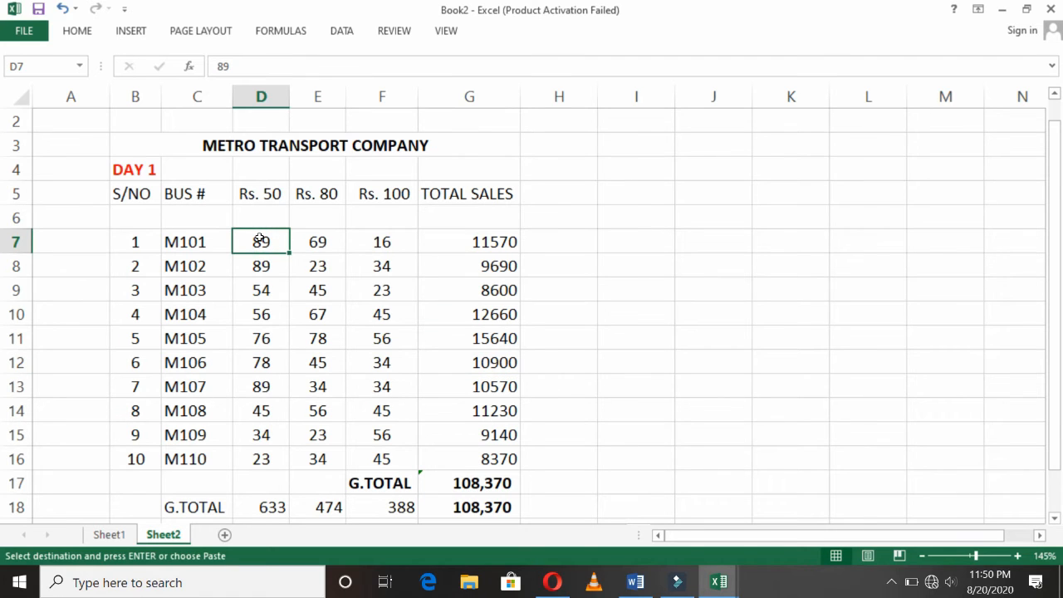
{"action": "key", "text": "shift+Right"}
{"action": "key", "text": "shift+Right"}
{"action": "key", "text": "shift+Down"}
{"action": "key", "text": "shift+Down"}
{"action": "key", "text": "shift+Down"}
{"action": "key", "text": "shift+Down"}
{"action": "key", "text": "shift+Down"}
{"action": "key", "text": "shift+Down"}
{"action": "key", "text": "shift+Down"}
{"action": "key", "text": "shift+Down"}
{"action": "key", "text": "shift+Down"}
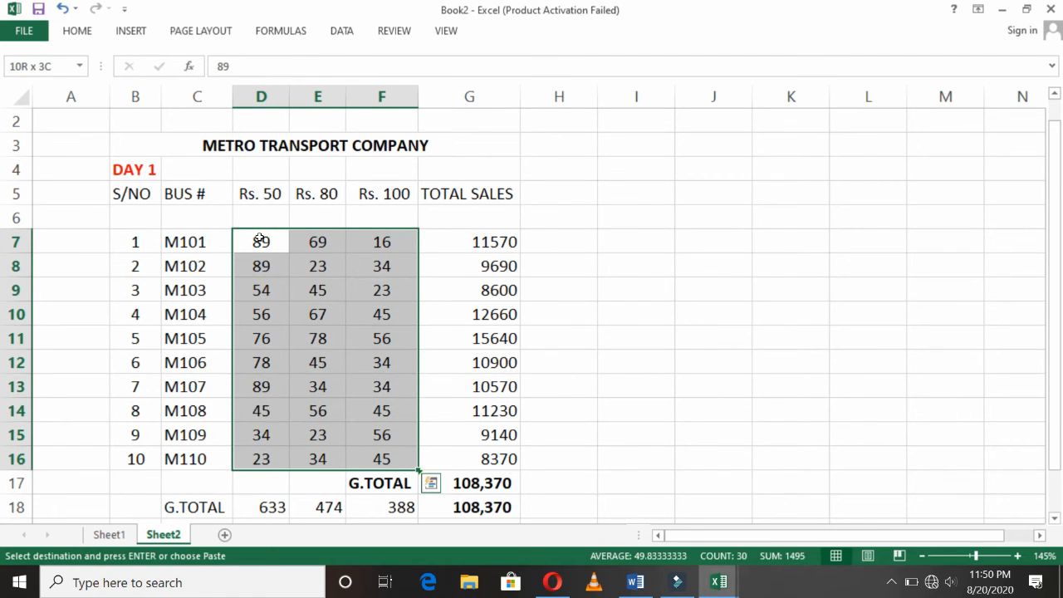
{"action": "key", "text": "Delete"}
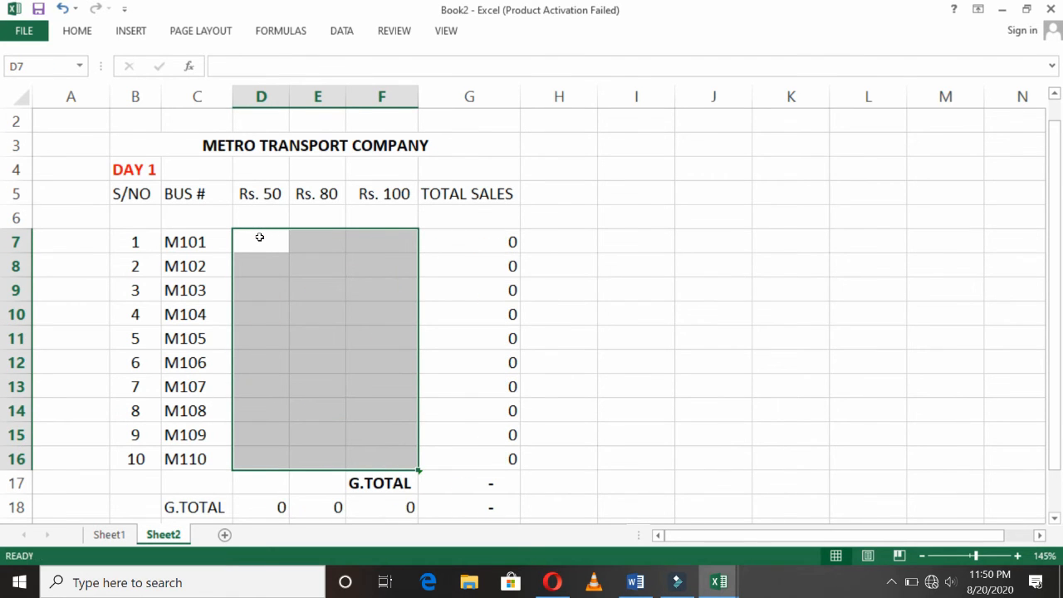
{"action": "left_click", "coordinate": [260, 238]}
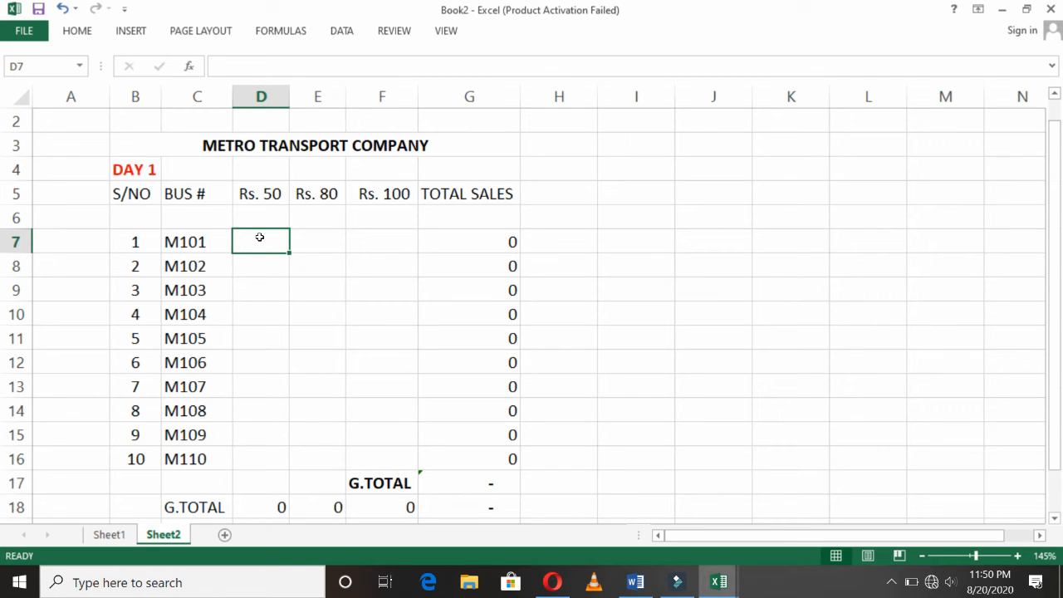
Return to Sheet1 and examine the row 6 ticket entries for bus M101 across the DAY 1 to DAY 3 tables
{"action": "left_click", "coordinate": [109, 536]}
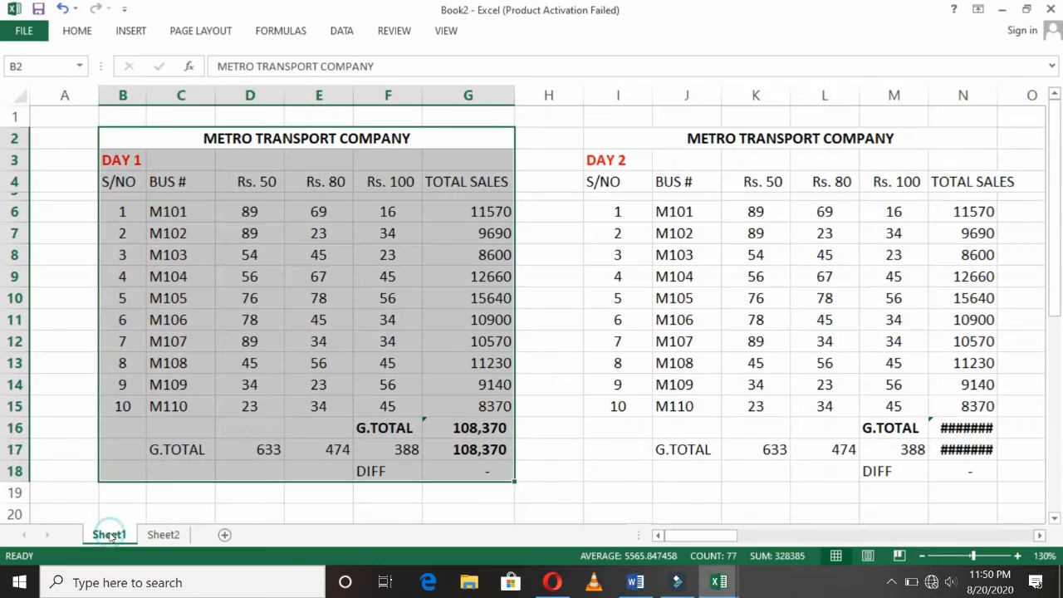
{"action": "left_click", "coordinate": [235, 213]}
{"action": "key", "text": "Left"}
{"action": "key", "text": "Left"}
{"action": "key", "text": "Left"}
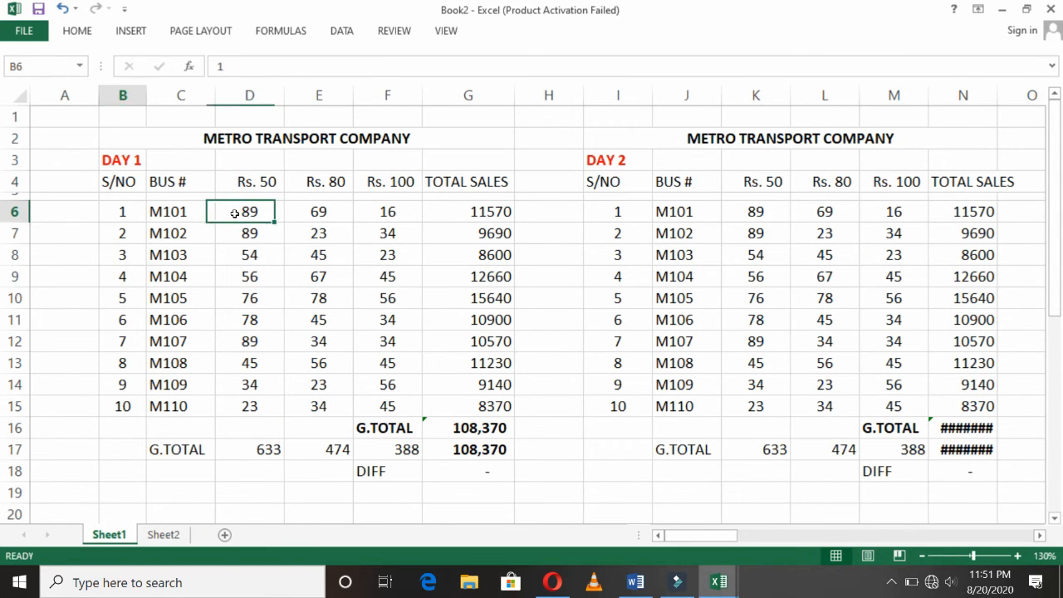
{"action": "key", "text": "Right"}
{"action": "key", "text": "Right"}
{"action": "key", "text": "Right"}
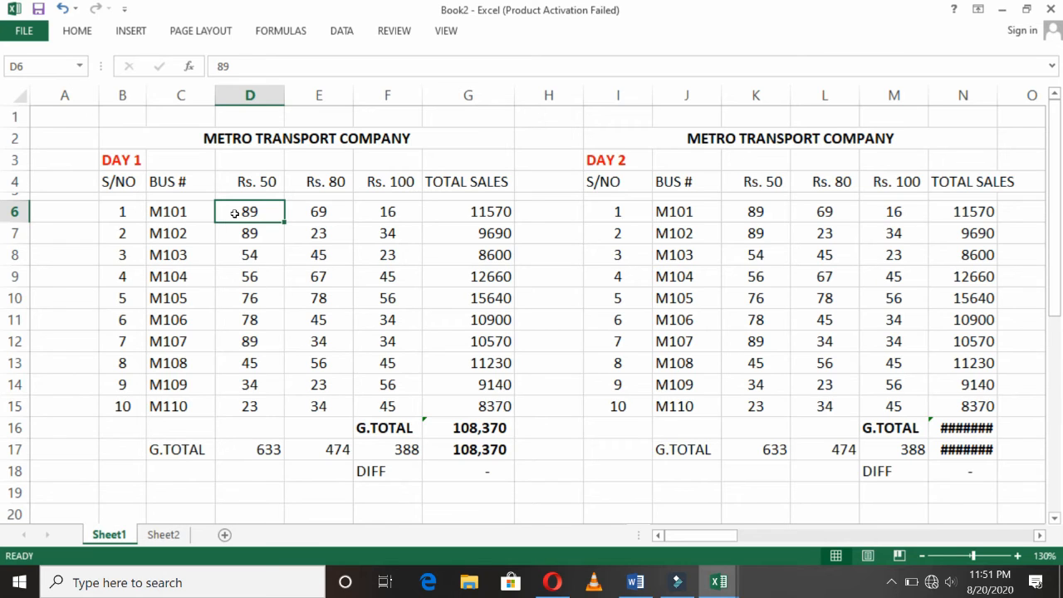
{"action": "left_click", "coordinate": [742, 209]}
{"action": "key", "text": "Right"}
{"action": "key", "text": "Right"}
{"action": "key", "text": "Right"}
{"action": "key", "text": "Right"}
{"action": "key", "text": "Right"}
{"action": "key", "text": "Right"}
{"action": "key", "text": "Right"}
{"action": "key", "text": "Right"}
{"action": "key", "text": "Right"}
{"action": "key", "text": "Right"}
{"action": "key", "text": "Right"}
{"action": "key", "text": "Left"}
{"action": "key", "text": "Left"}
{"action": "key", "text": "Left"}
{"action": "key", "text": "Left"}
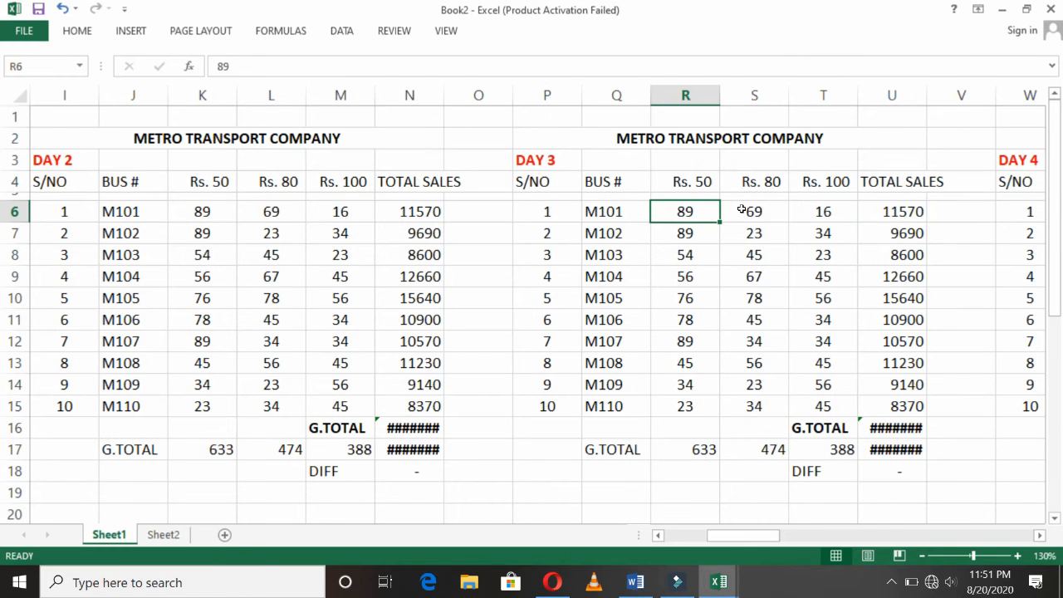
{"action": "key", "text": "Right"}
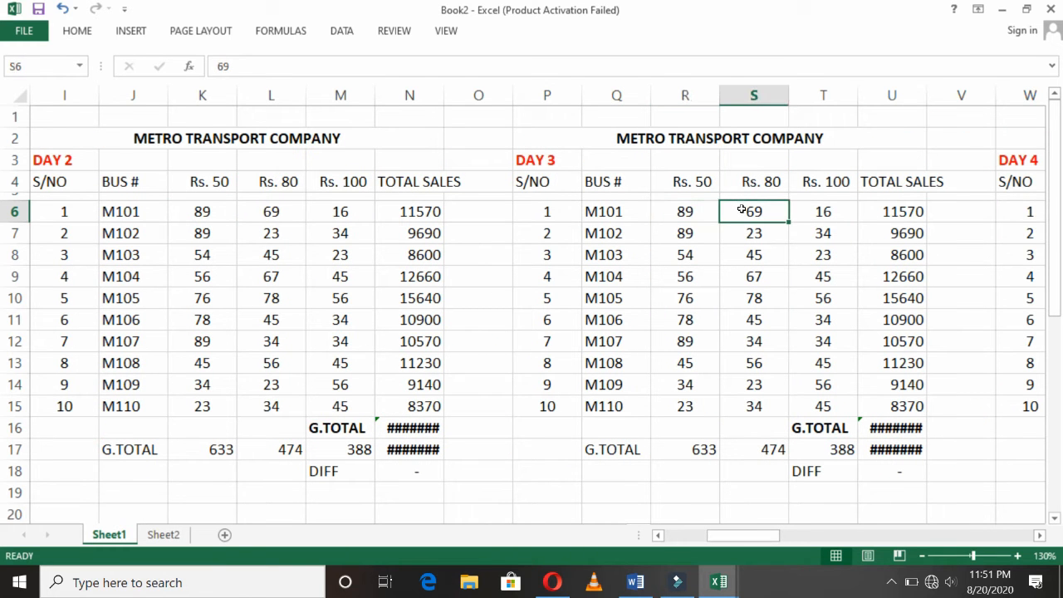
Compare bus M101's row 6 entries from the DAY 3 table back to the Rs. 50 count in DAY 1
{"action": "key", "text": "Right"}
{"action": "key", "text": "Right"}
{"action": "key", "text": "Right"}
{"action": "key", "text": "Right"}
{"action": "key", "text": "Right"}
{"action": "key", "text": "Left"}
{"action": "key", "text": "Left"}
{"action": "key", "text": "Left"}
{"action": "key", "text": "Left"}
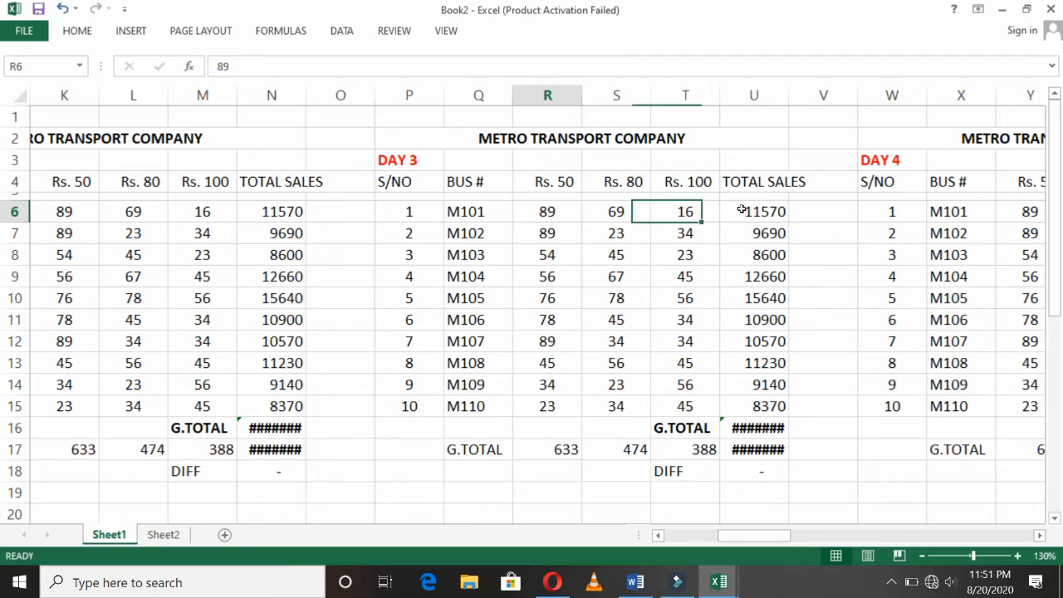
{"action": "key", "text": "Left"}
{"action": "key", "text": "Left"}
{"action": "key", "text": "Left"}
{"action": "key", "text": "Left"}
{"action": "key", "text": "Left"}
{"action": "key", "text": "Left"}
{"action": "key", "text": "Left"}
{"action": "key", "text": "Left"}
{"action": "key", "text": "Left"}
{"action": "key", "text": "Left"}
{"action": "key", "text": "Left"}
{"action": "key", "text": "Left"}
{"action": "key", "text": "Left"}
{"action": "key", "text": "Left"}
{"action": "key", "text": "Left"}
{"action": "key", "text": "Left"}
{"action": "key", "text": "Left"}
{"action": "key", "text": "Left"}
{"action": "key", "text": "Left"}
{"action": "key", "text": "Right"}
{"action": "key", "text": "Right"}
{"action": "key", "text": "Right"}
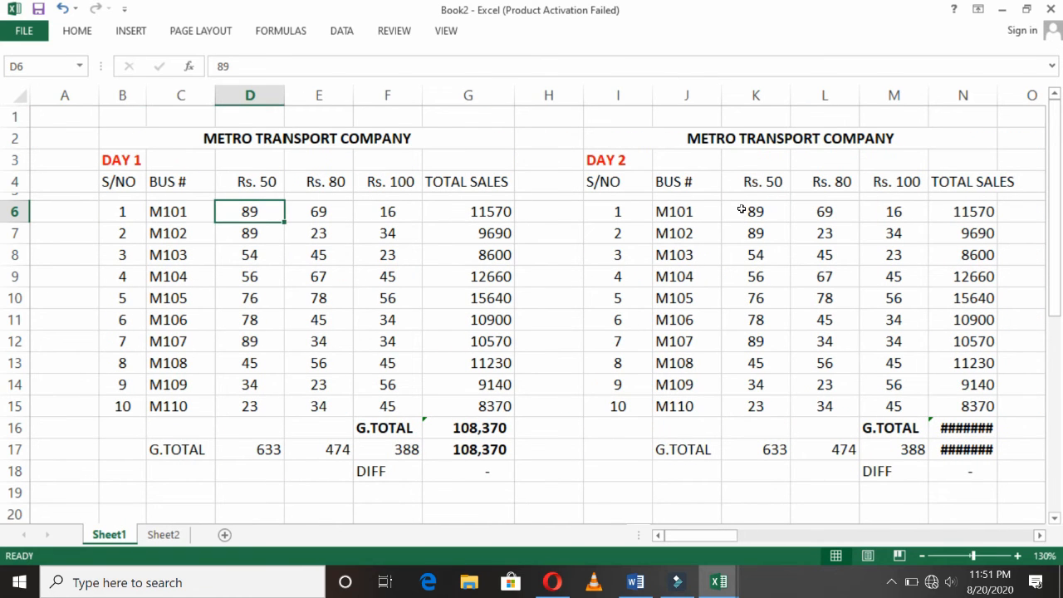
Switch to Sheet2 and begin a formula in D7, the Rs. 50 count of bus M101
{"action": "left_click", "coordinate": [163, 535]}
{"action": "type", "text": "="}
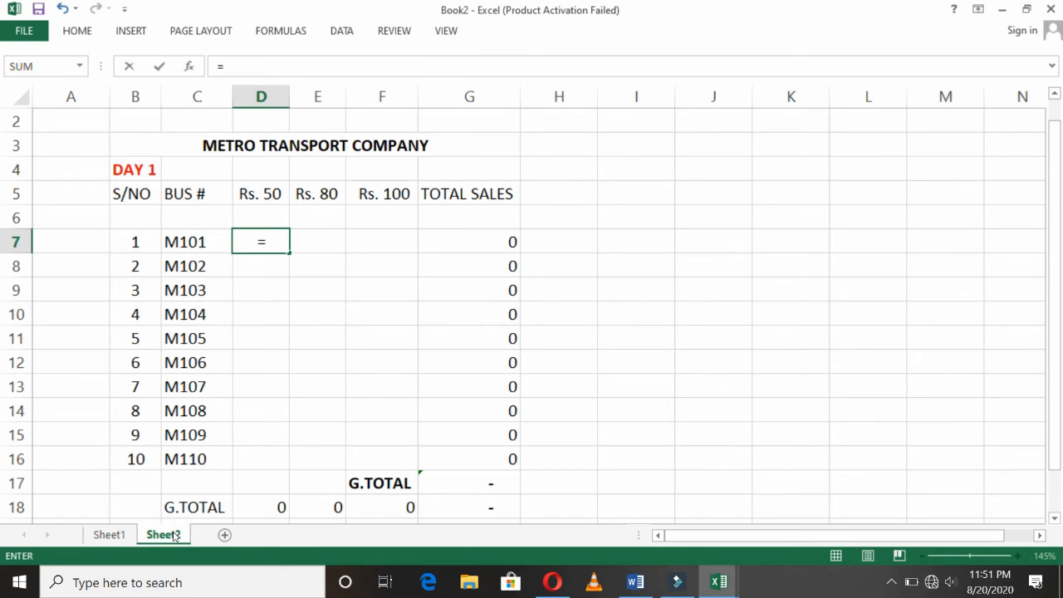
{"action": "type", "text": "S"}
{"action": "key", "text": "BackSpace"}
{"action": "type", "text": "SUM"}
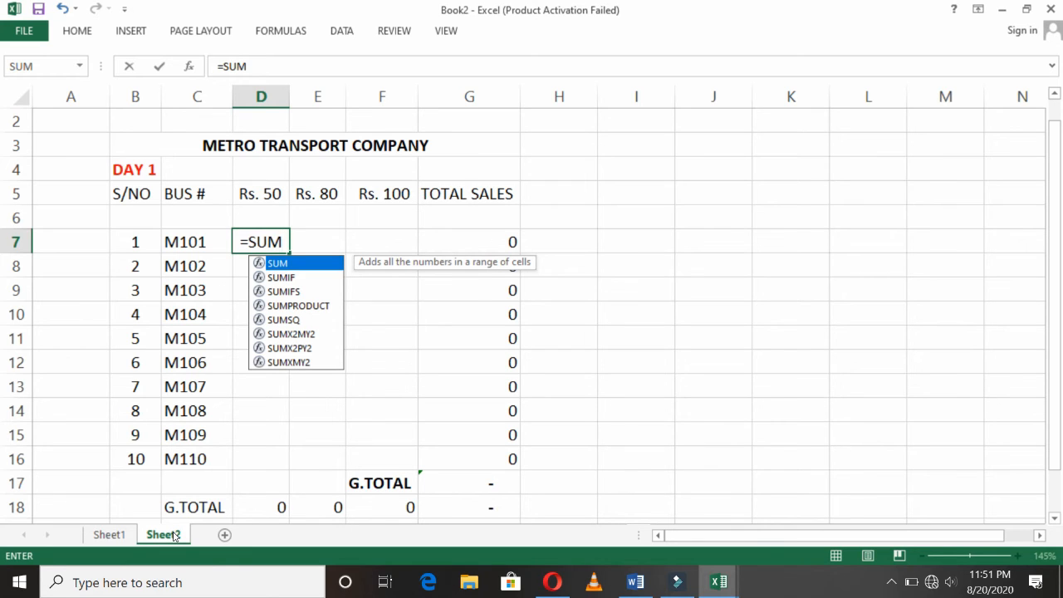
{"action": "key", "text": "BackSpace"}
{"action": "key", "text": "BackSpace"}
{"action": "key", "text": "BackSpace"}
{"action": "key", "text": "BackSpace"}
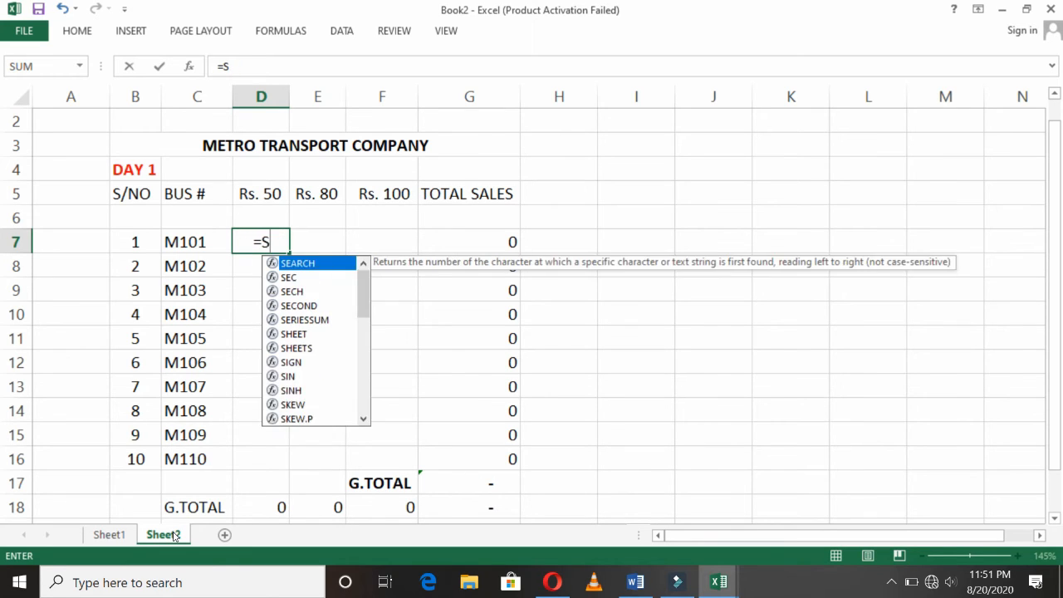
In Sheet2's D7, start a formula adding bus M101's Rs. 50 counts for DAY 1 to DAY 3: Sheet1 cells D6, K6 and R6
{"action": "type", "text": "="}
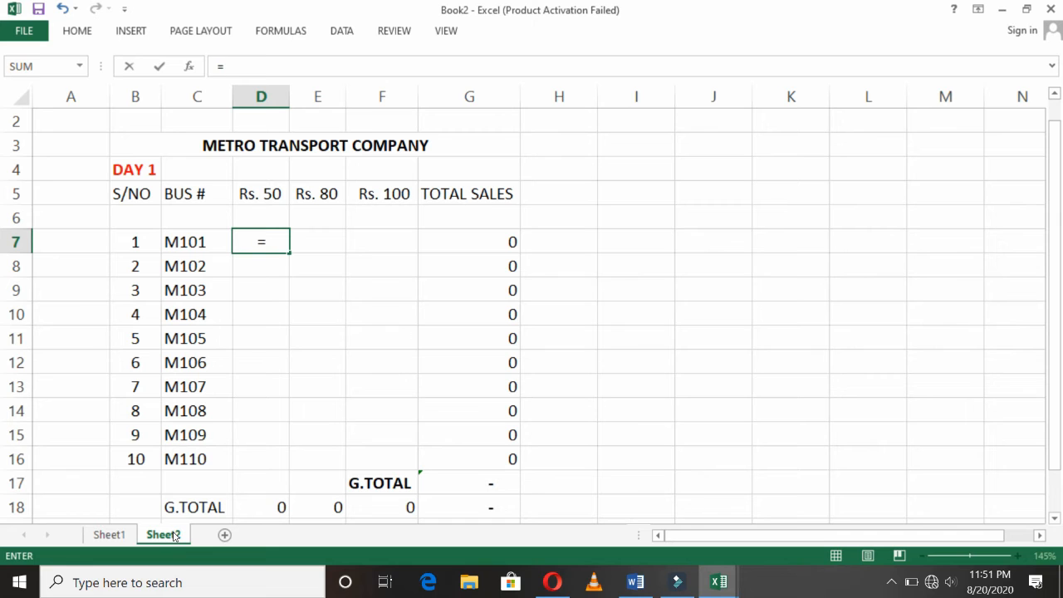
{"action": "left_click", "coordinate": [110, 535]}
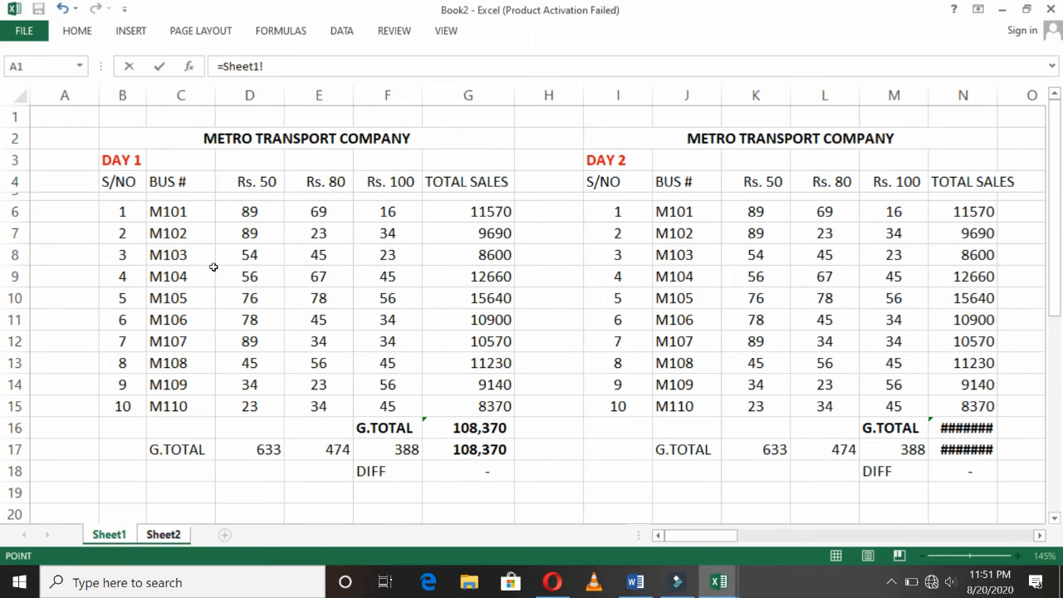
{"action": "left_click", "coordinate": [232, 212]}
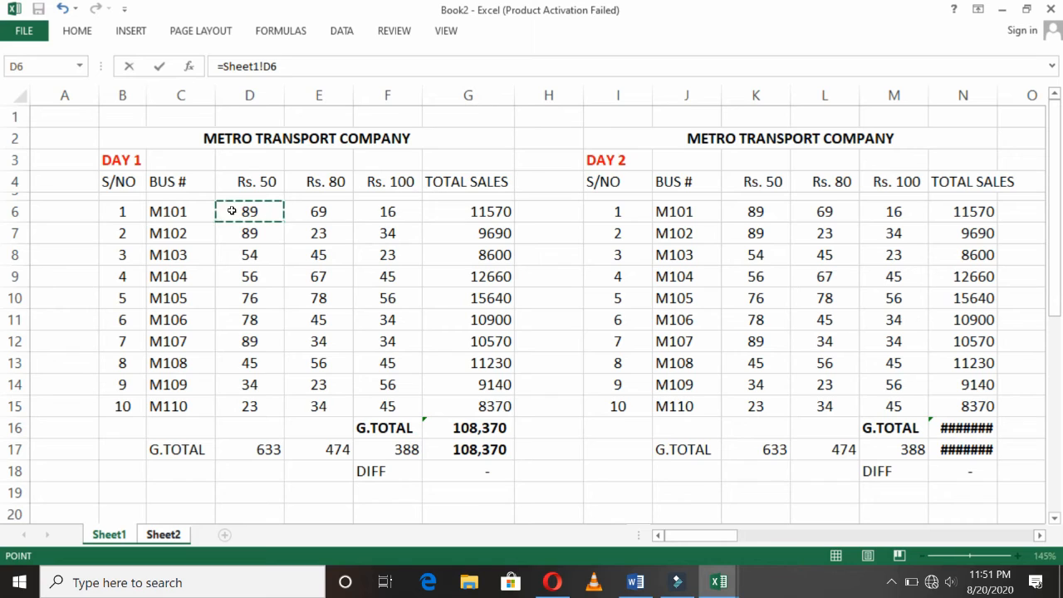
{"action": "type", "text": "+"}
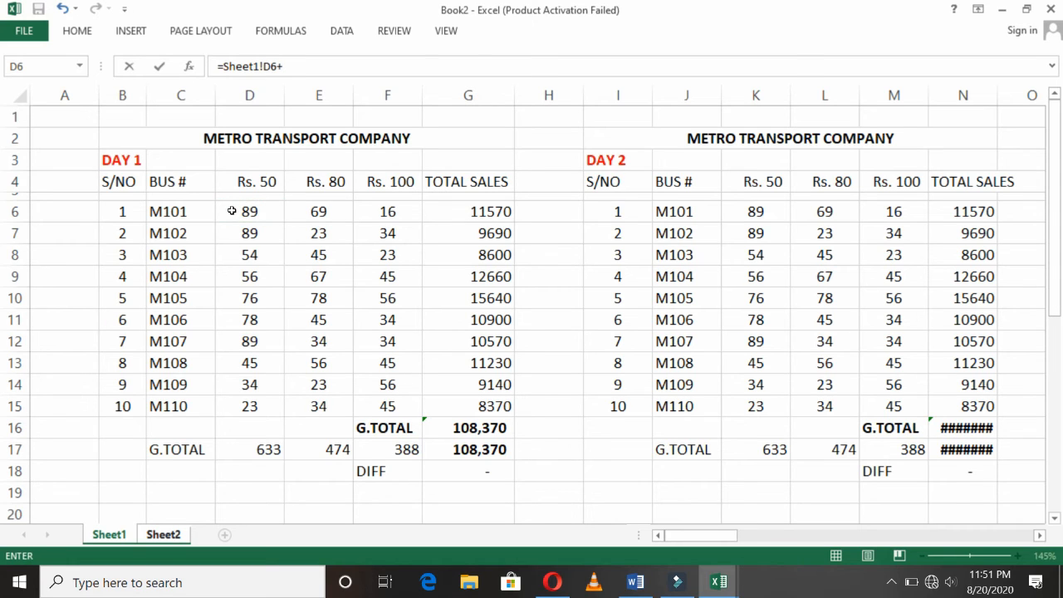
{"action": "left_click", "coordinate": [739, 211]}
{"action": "type", "text": "+"}
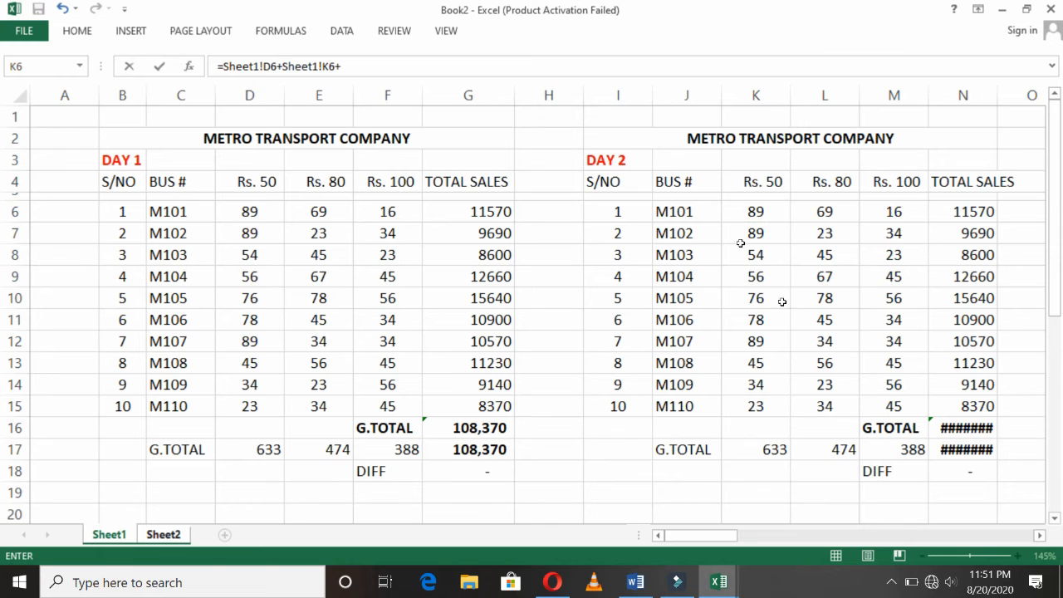
{"action": "left_click", "coordinate": [1039, 536]}
{"action": "left_click_drag", "start_coordinate": [1042, 537], "coordinate": [1043, 540]}
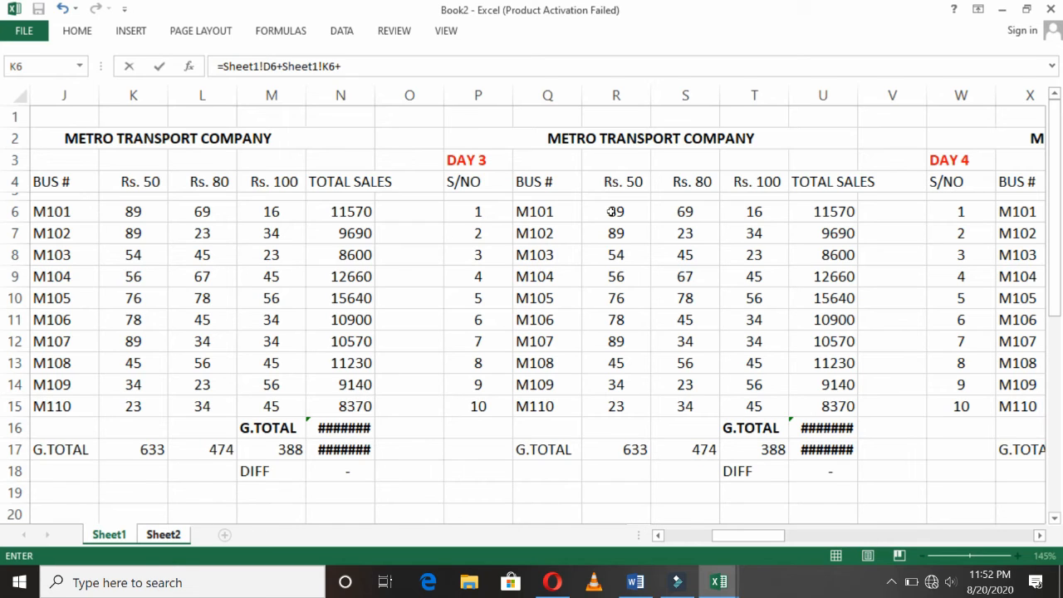
{"action": "left_click", "coordinate": [612, 212]}
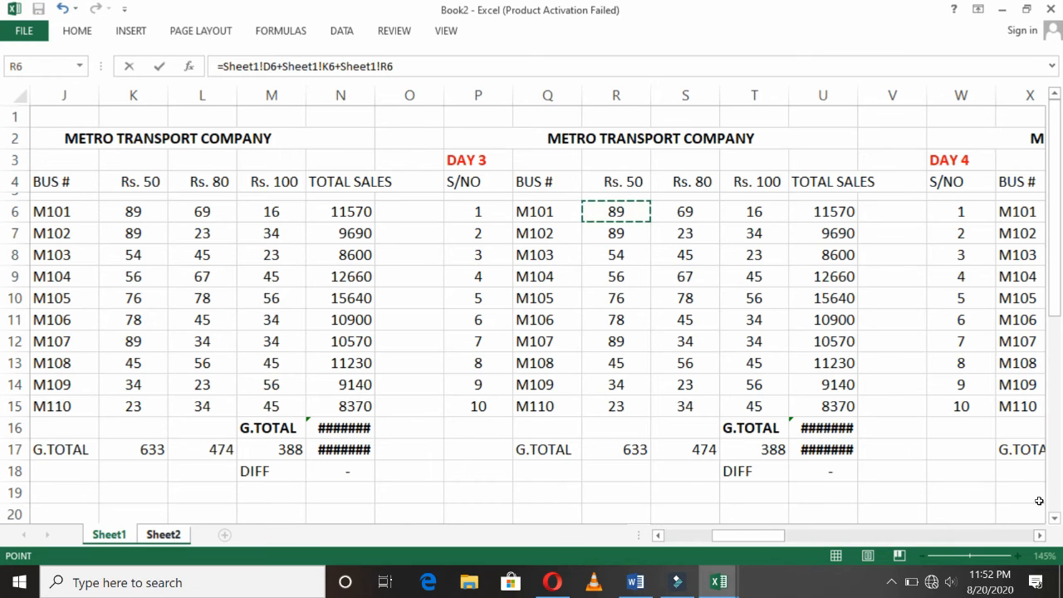
Add bus M101's Rs. 50 counts for DAY 4 and DAY 5, Sheet1 cells Y6 and AF6, to the formula
{"action": "left_click", "coordinate": [1040, 536]}
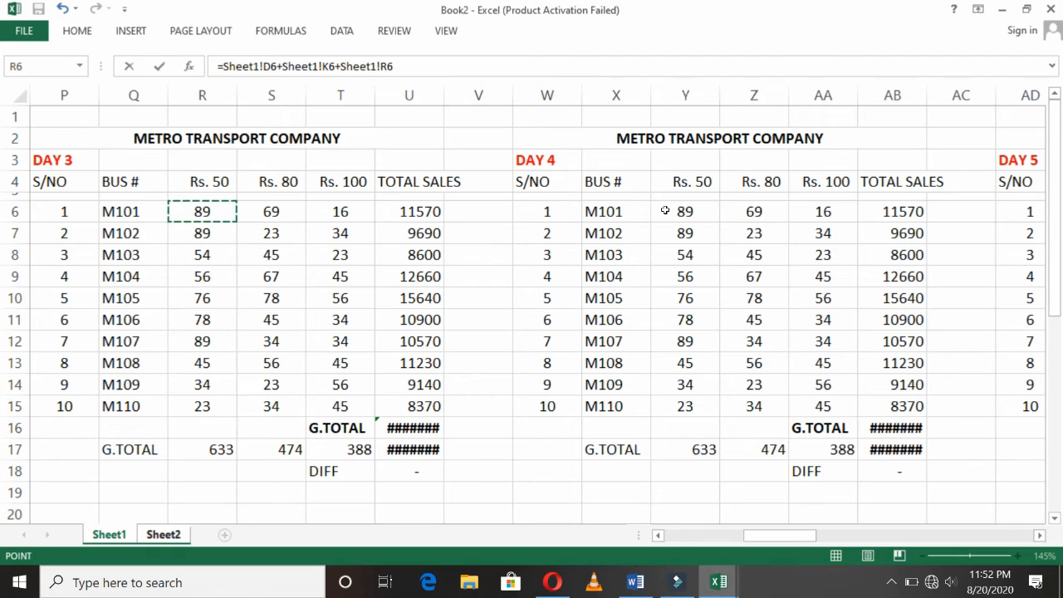
{"action": "type", "text": "+"}
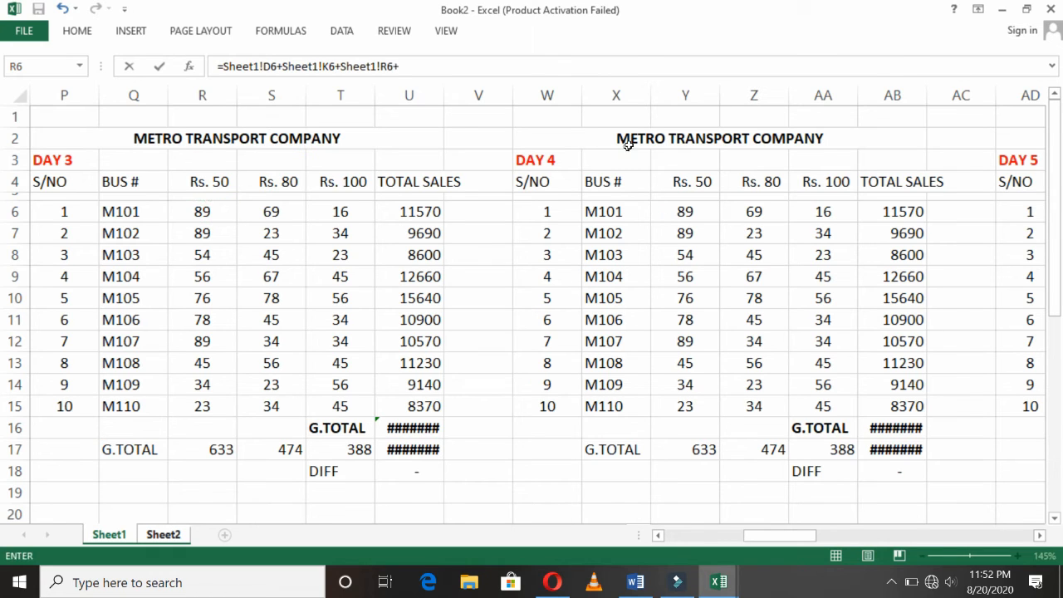
{"action": "left_click", "coordinate": [686, 212]}
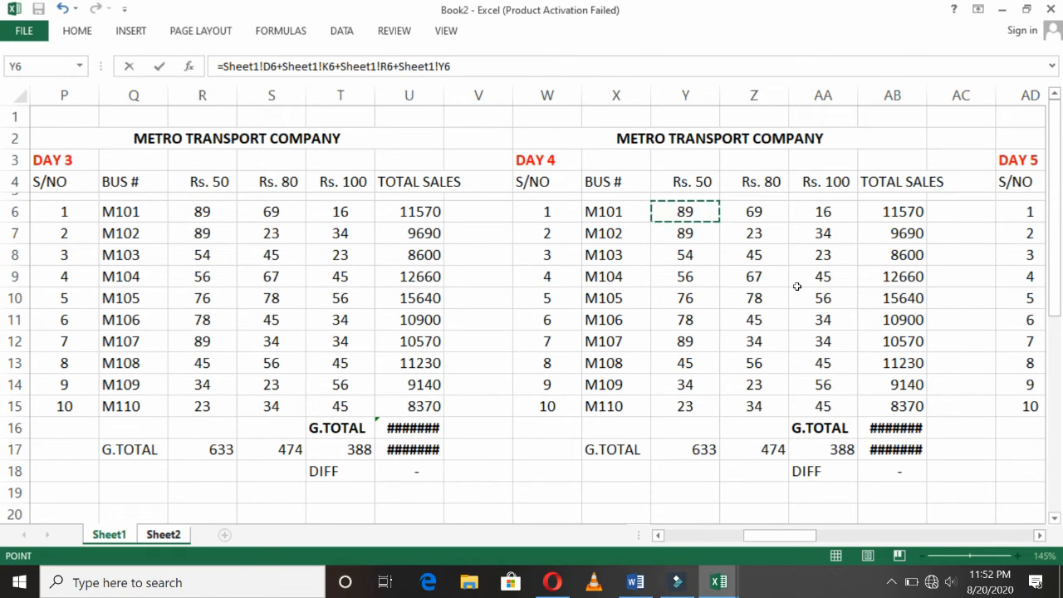
{"action": "type", "text": "+"}
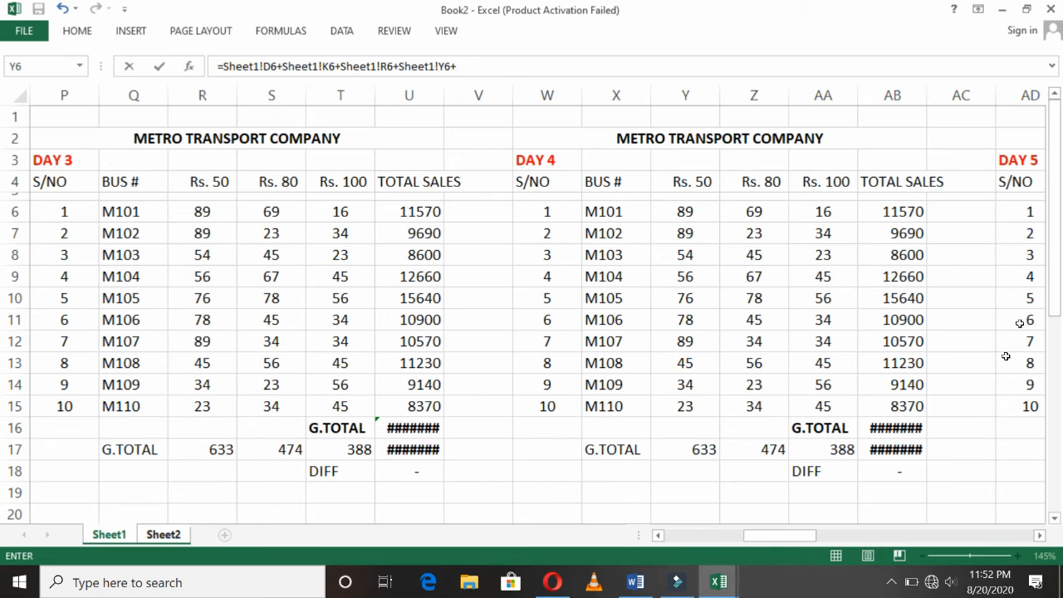
{"action": "left_click", "coordinate": [1040, 537]}
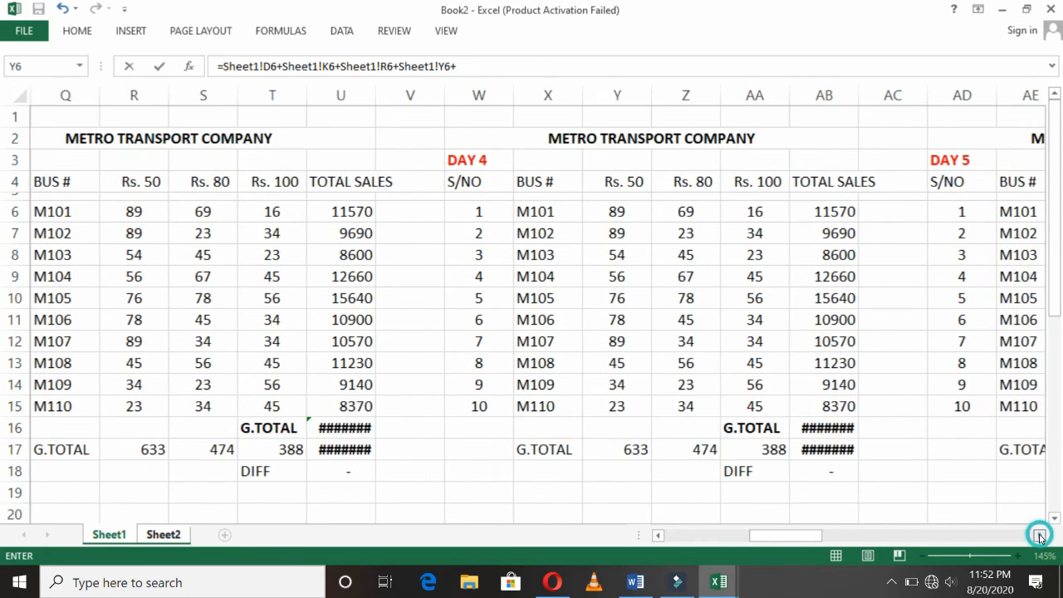
{"action": "left_click", "coordinate": [610, 212]}
{"action": "type", "text": "+"}
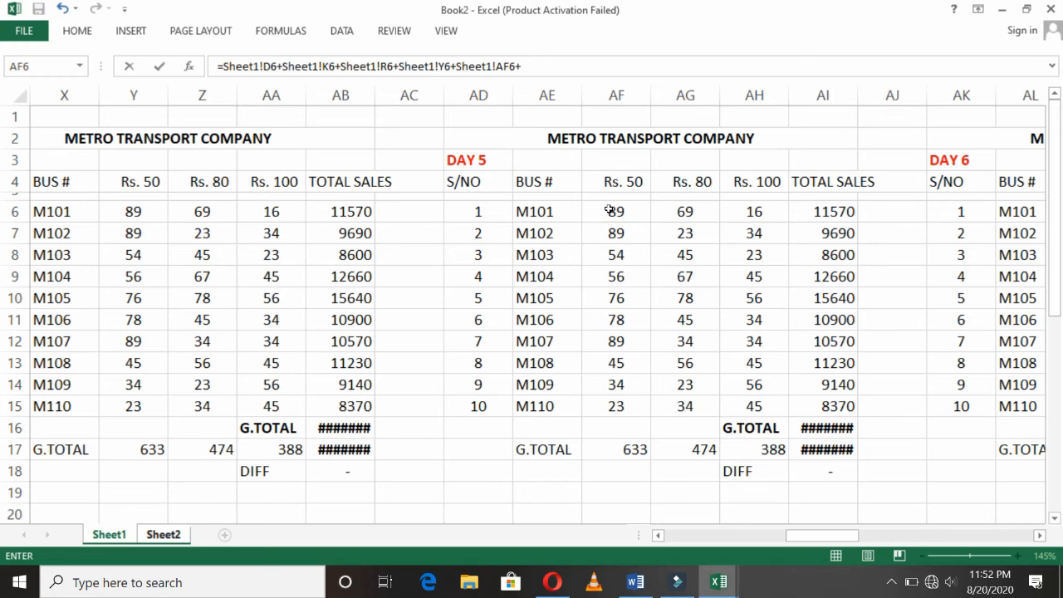
Extend the formula with bus M101's DAY 6 and DAY 7 Rs. 50 counts, Sheet1 cells AM6 and AT6
{"action": "left_click", "coordinate": [1040, 536]}
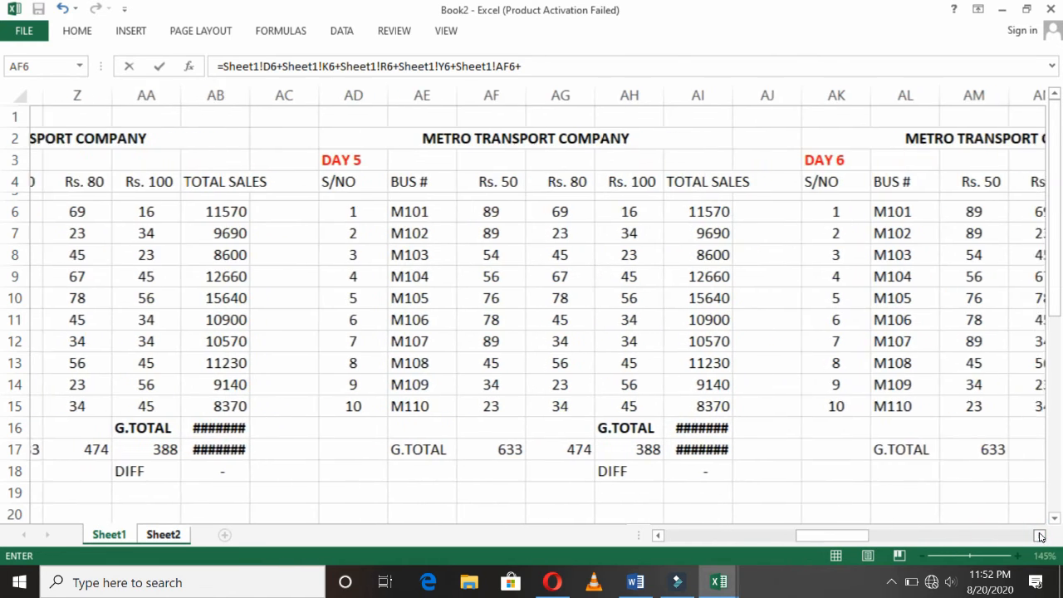
{"action": "left_click", "coordinate": [1040, 537]}
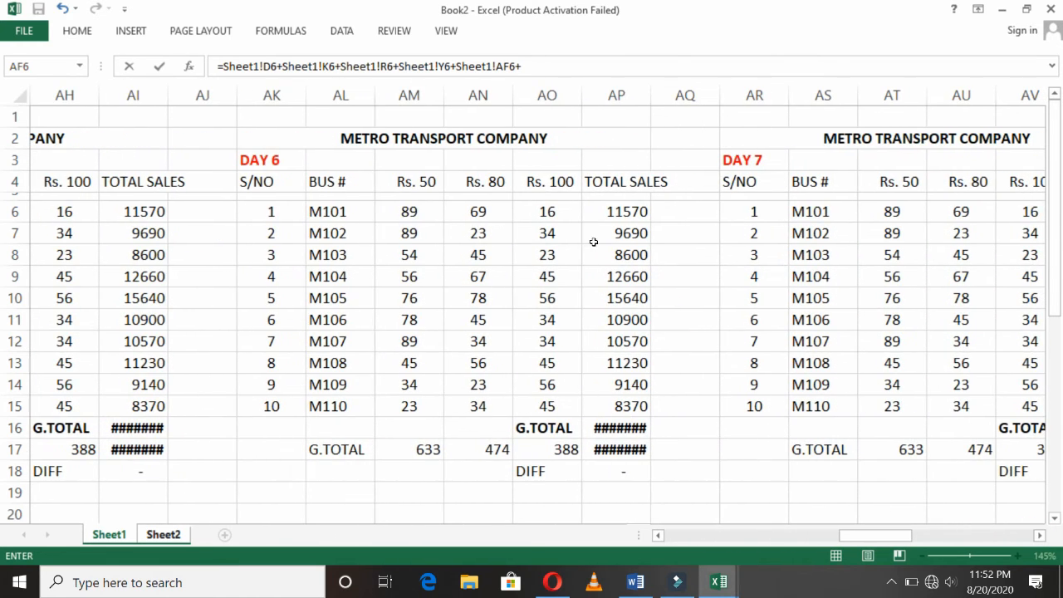
{"action": "left_click", "coordinate": [386, 207]}
{"action": "type", "text": "+"}
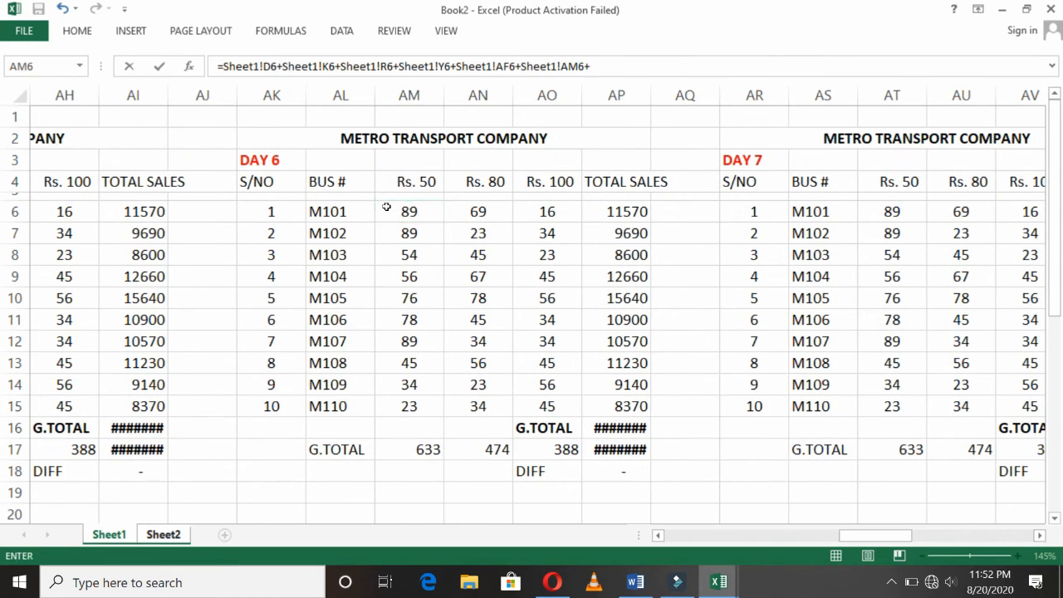
{"action": "left_click", "coordinate": [895, 211]}
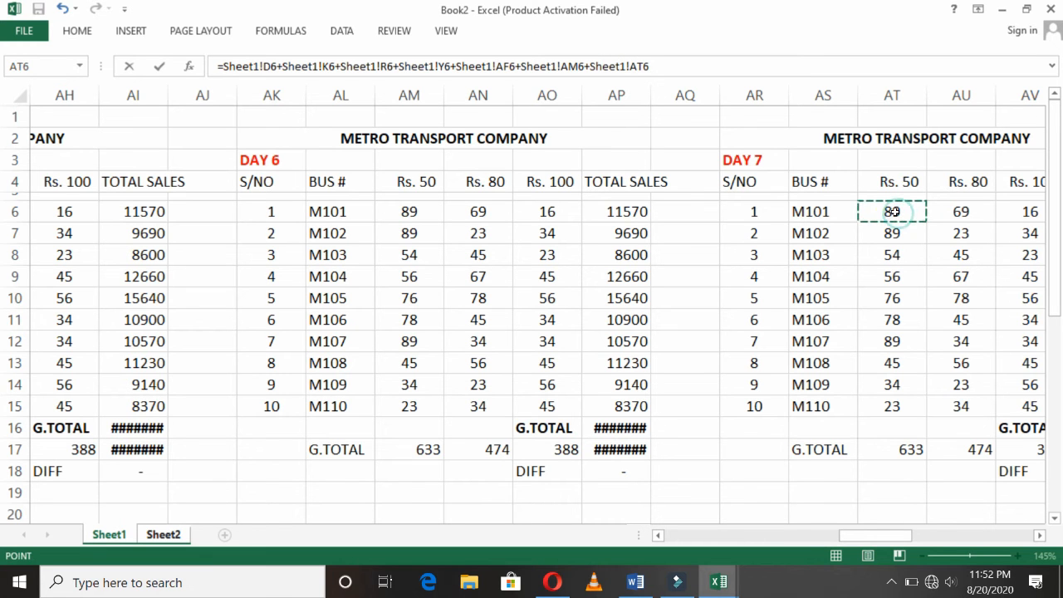
Include bus M101's DAY 8 and DAY 9 Rs. 50 counts, Sheet1 cells BA6 and BH6, in the running sum
{"action": "left_click", "coordinate": [1039, 536]}
{"action": "left_click", "coordinate": [1039, 536]}
{"action": "left_click", "coordinate": [1039, 536]}
{"action": "left_click", "coordinate": [1039, 535]}
{"action": "left_click", "coordinate": [1040, 536]}
{"action": "left_click", "coordinate": [1040, 535]}
{"action": "left_click", "coordinate": [1040, 536]}
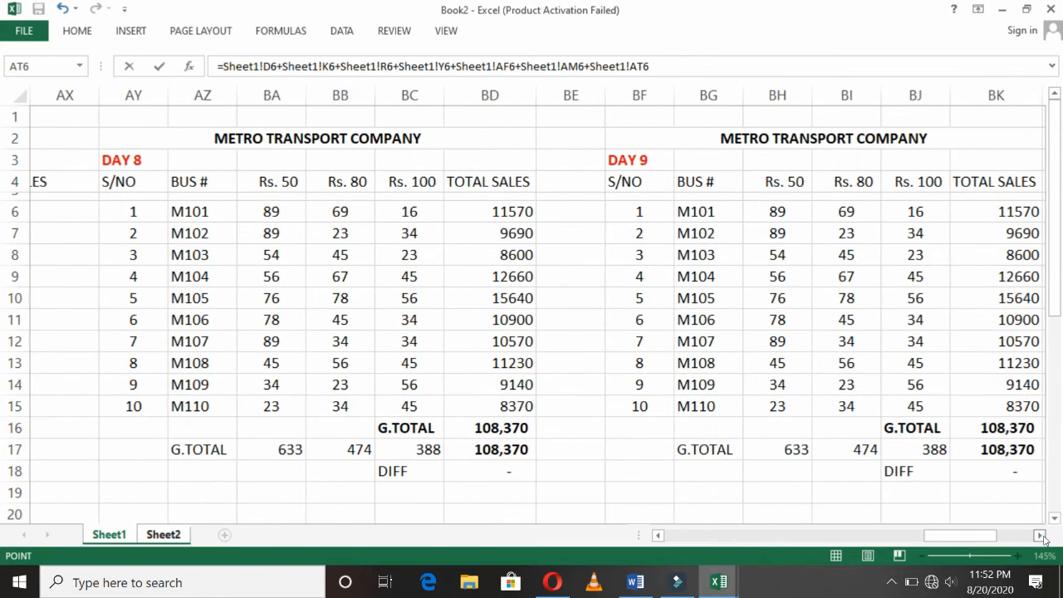
{"action": "type", "text": "+"}
{"action": "left_click", "coordinate": [268, 212]}
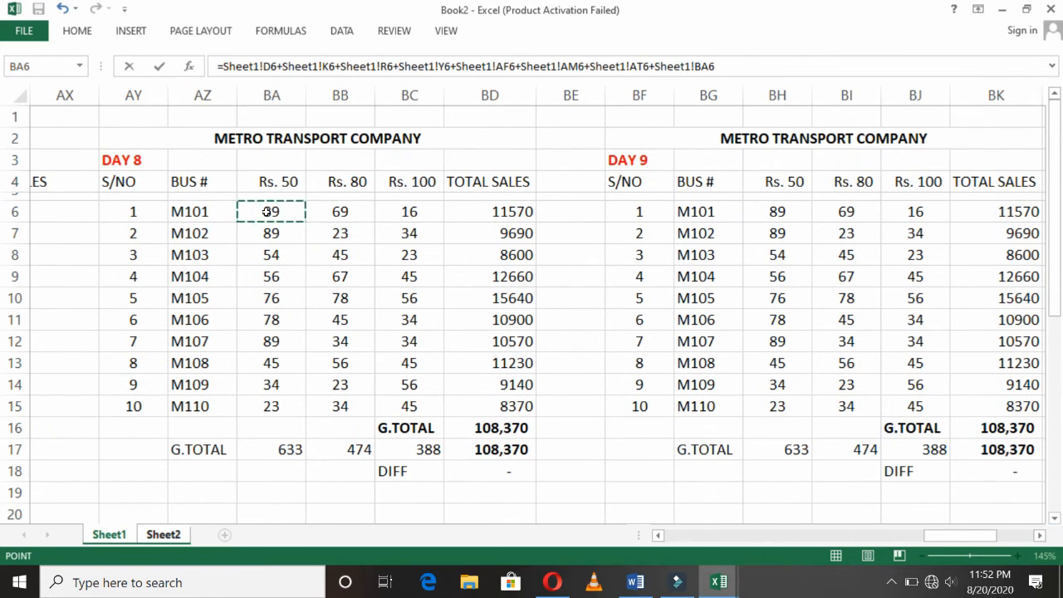
{"action": "type", "text": "+"}
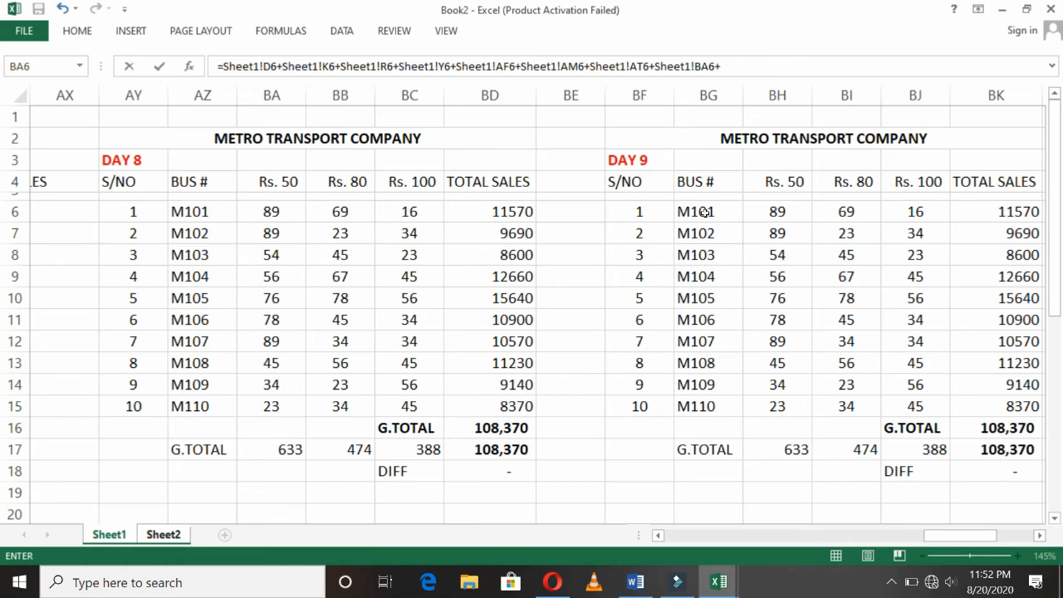
{"action": "left_click", "coordinate": [771, 212]}
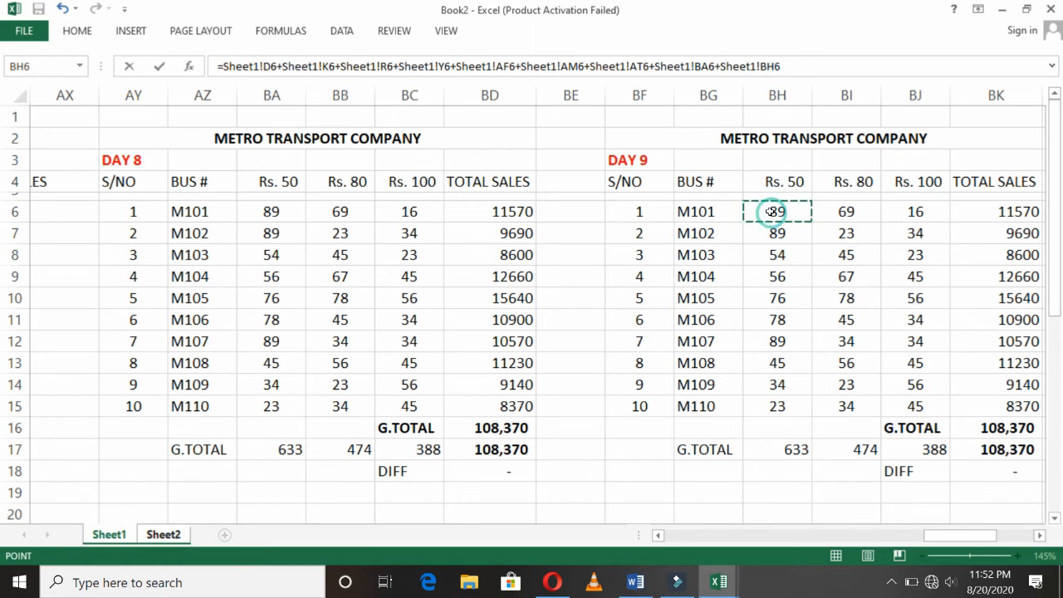
Complete the D7 formula with bus M101's DAY 10 Rs. 50 count, Sheet1 cell BO6, and enter it
{"action": "type", "text": "+"}
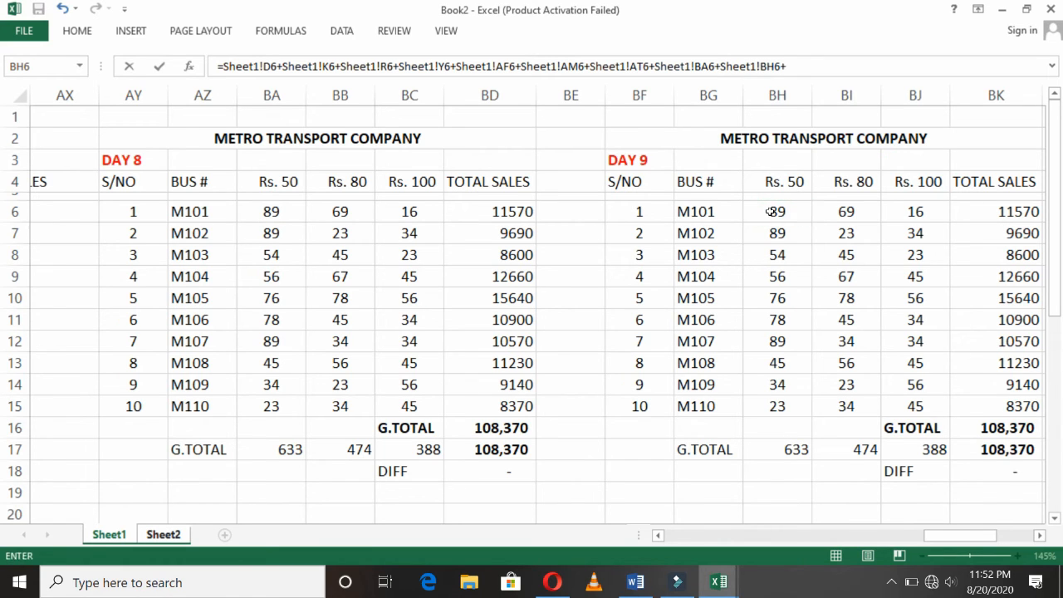
{"action": "left_click", "coordinate": [1039, 535]}
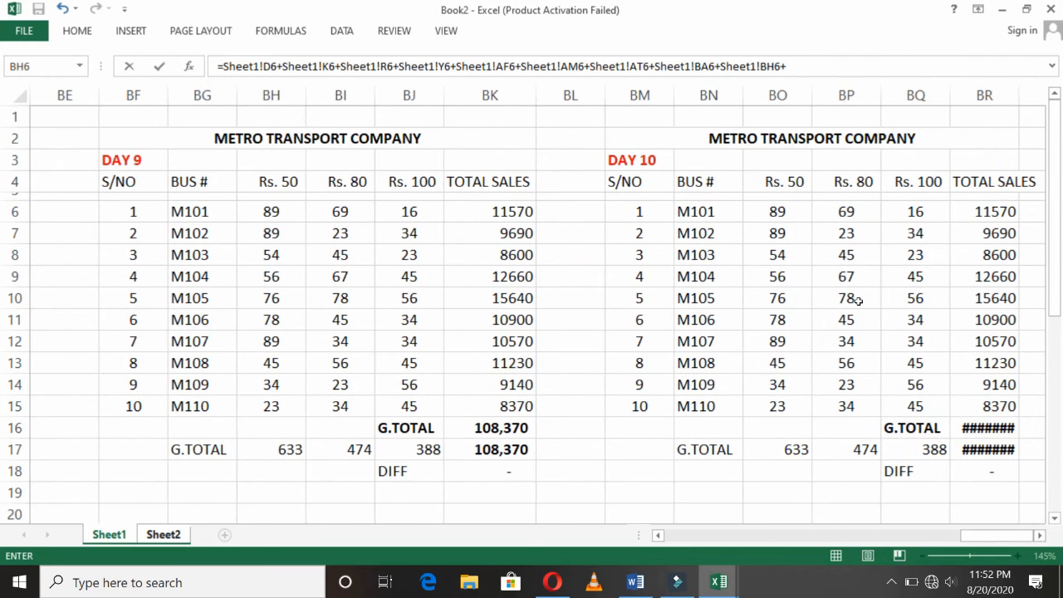
{"action": "left_click", "coordinate": [783, 212]}
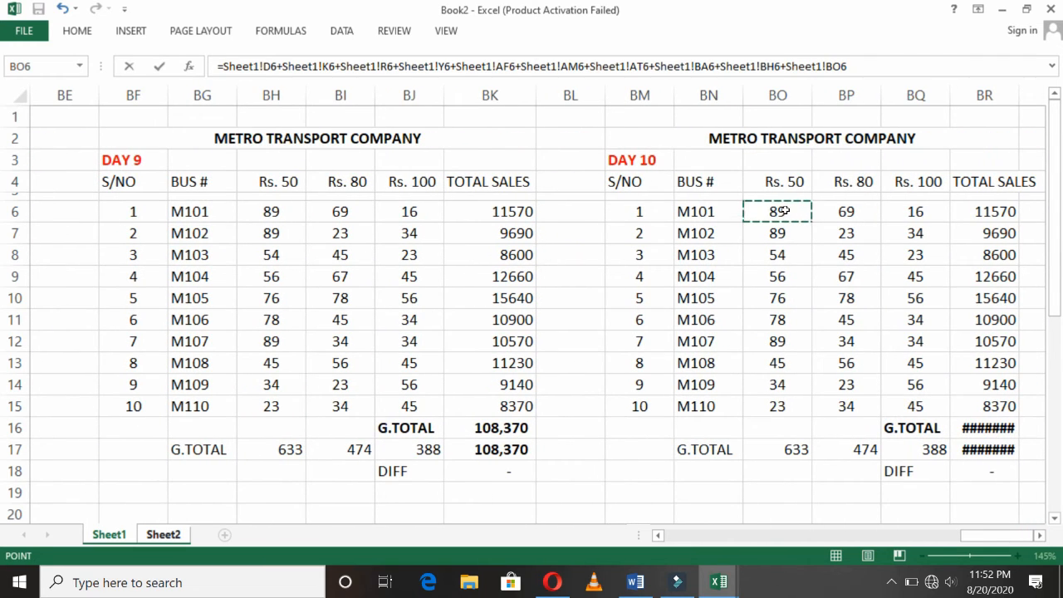
{"action": "key", "text": "Return"}
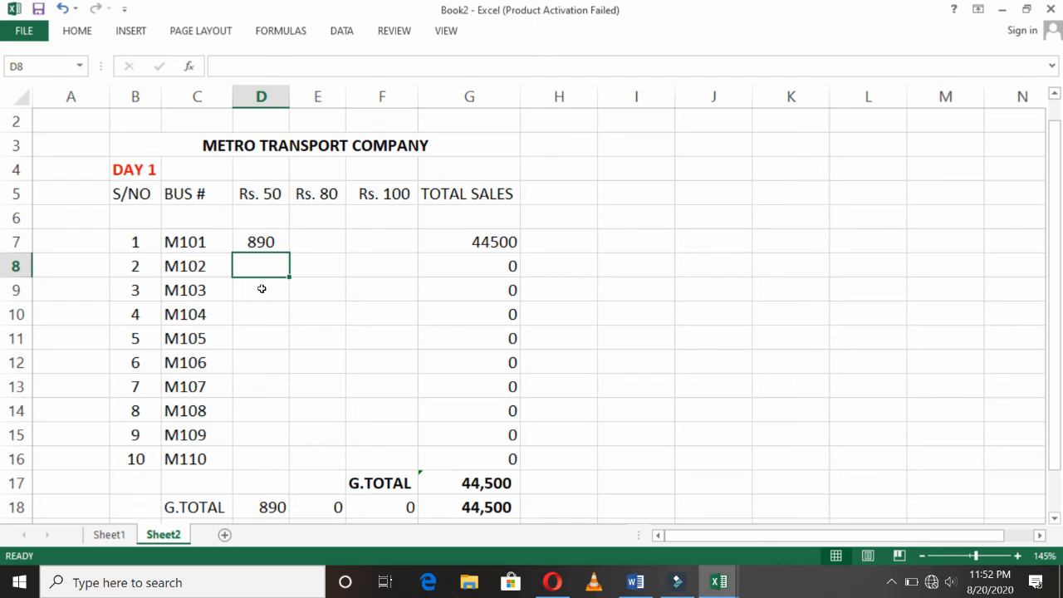
Open Sheet2's D7 formula for editing, examine its first Sheet1 reference and the source sheet, and cancel the edit
{"action": "left_click", "coordinate": [262, 239]}
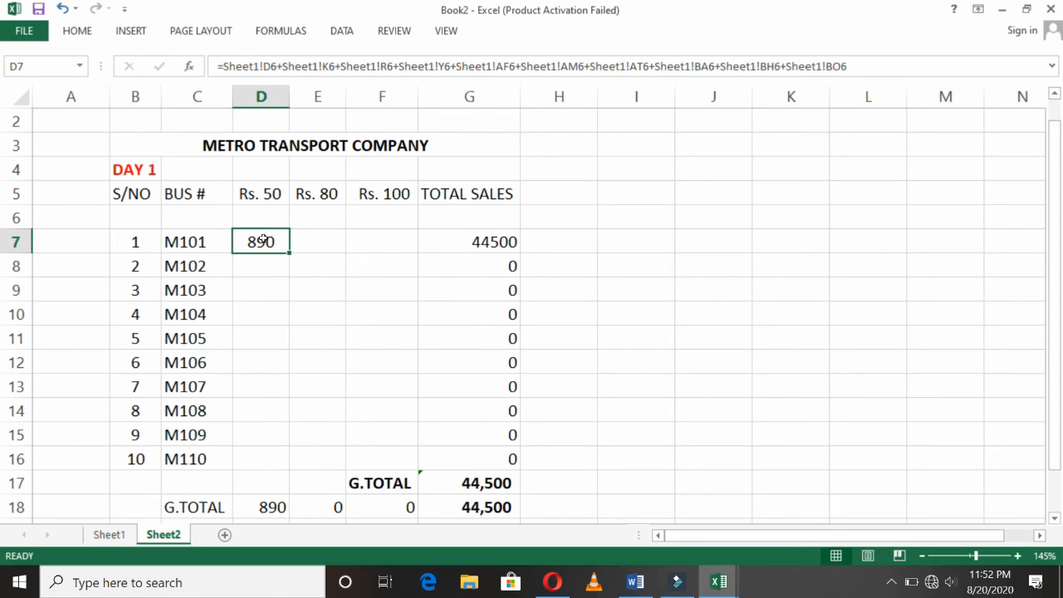
{"action": "double_click", "coordinate": [262, 241]}
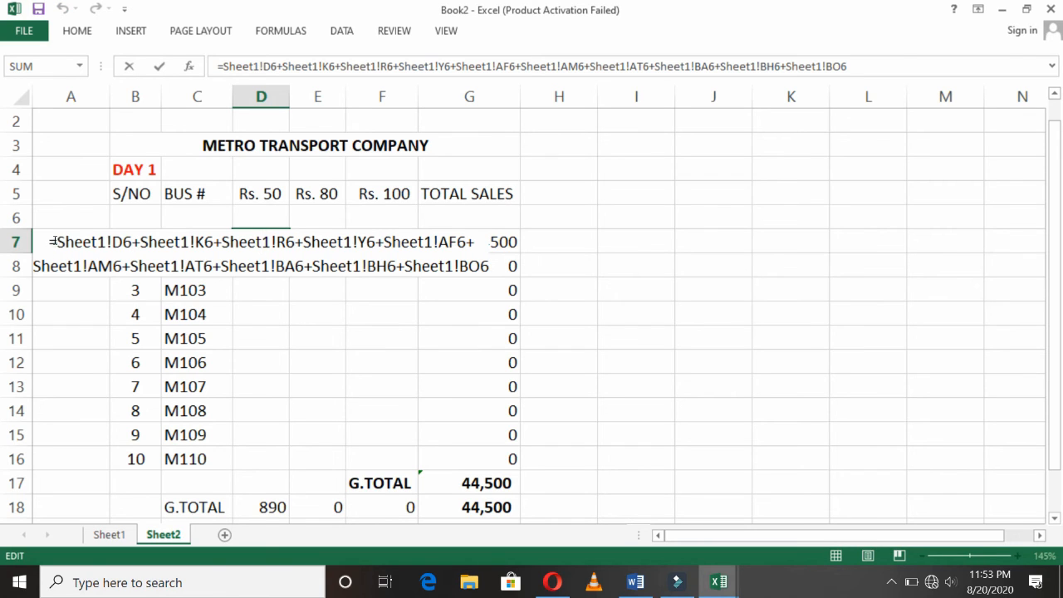
{"action": "left_click", "coordinate": [55, 241]}
{"action": "key", "text": "shift+Right"}
{"action": "key", "text": "shift+Right"}
{"action": "key", "text": "shift+Right"}
{"action": "key", "text": "shift+Right"}
{"action": "key", "text": "shift+Right"}
{"action": "key", "text": "shift+Right"}
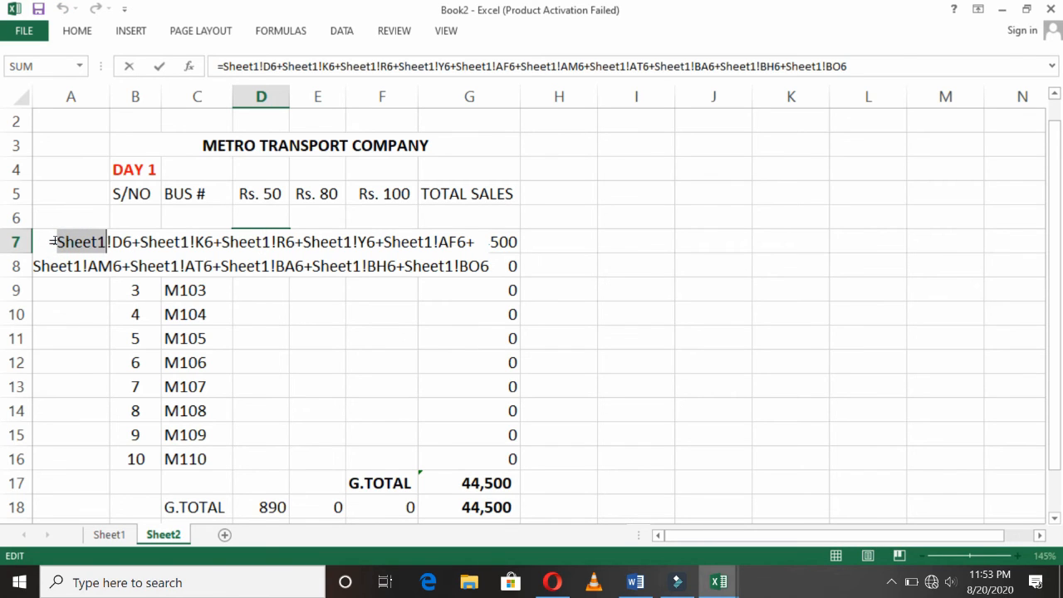
{"action": "left_click", "coordinate": [110, 536]}
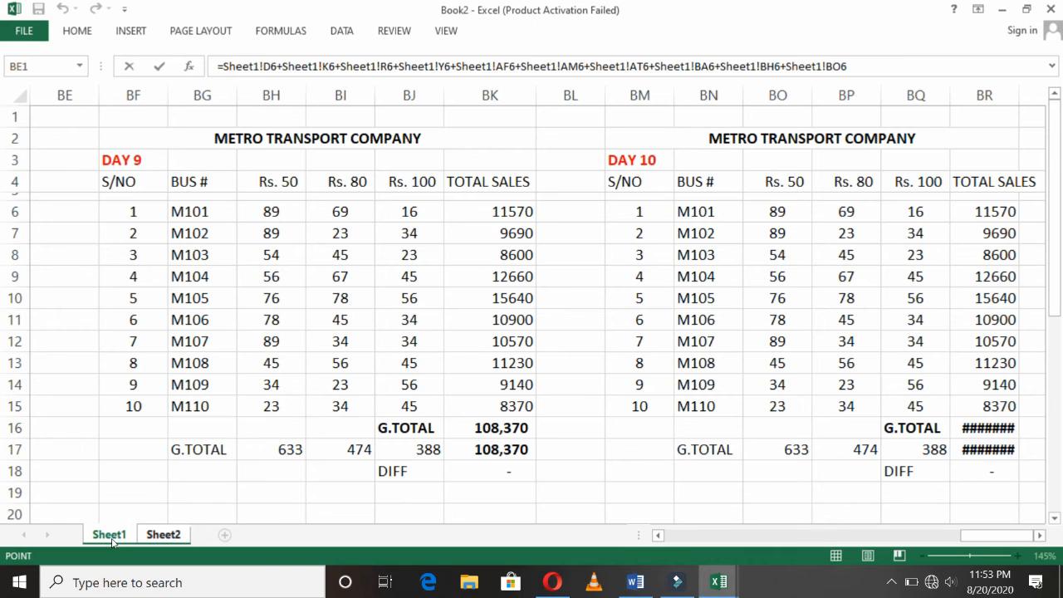
{"action": "left_click", "coordinate": [112, 465]}
{"action": "key", "text": "Escape"}
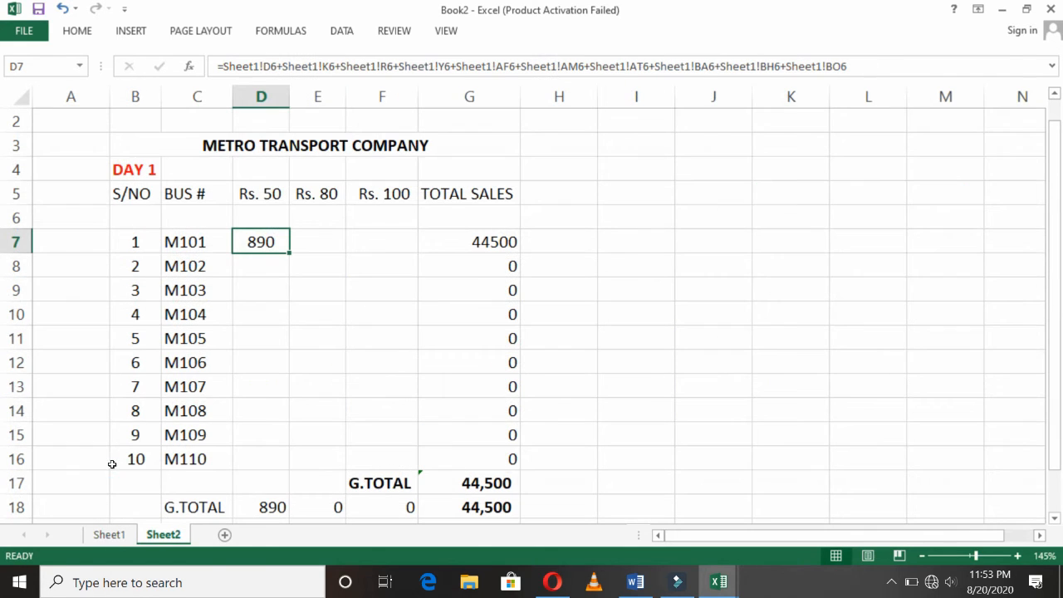
{"action": "left_click", "coordinate": [110, 536]}
{"action": "right_click", "coordinate": [110, 536]}
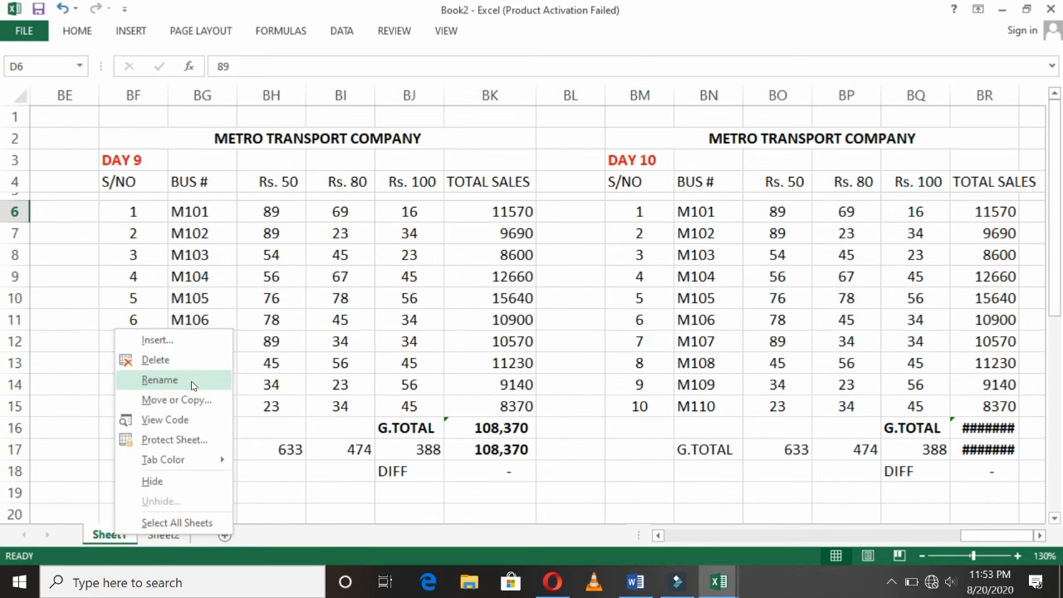
{"action": "left_click", "coordinate": [163, 539]}
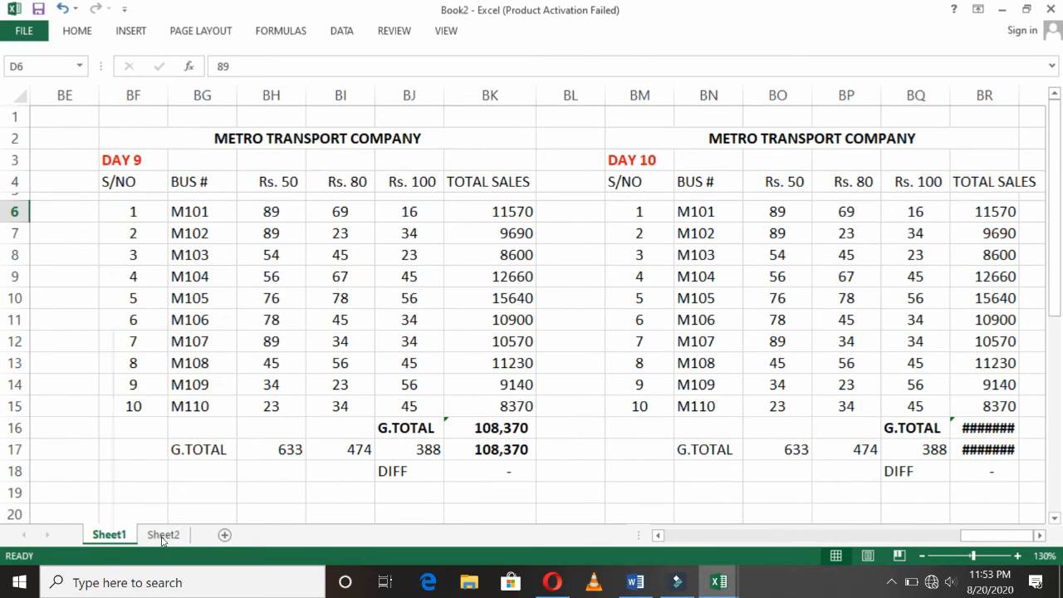
{"action": "left_click", "coordinate": [163, 535]}
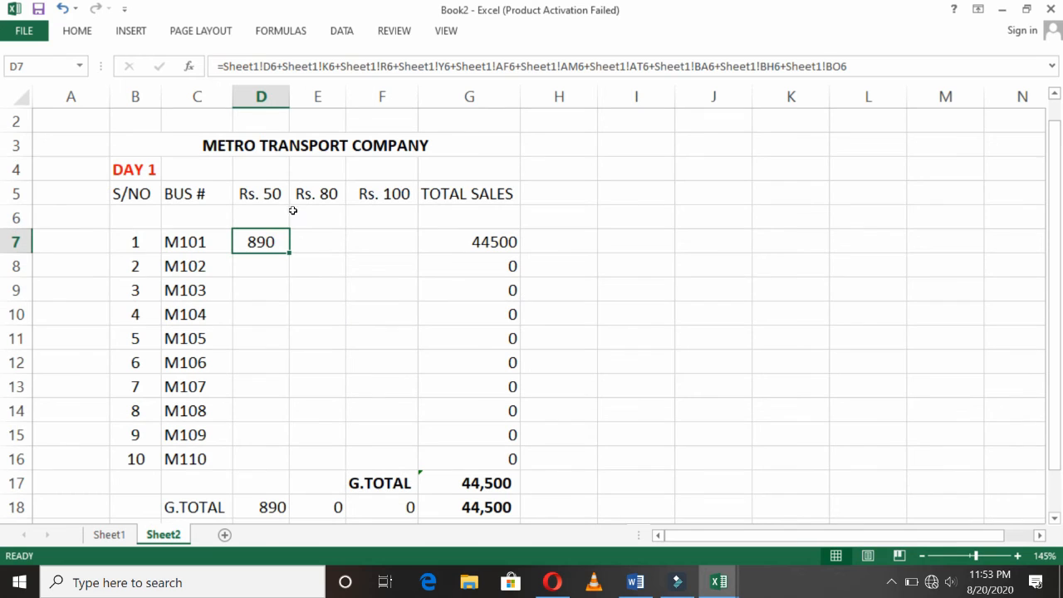
Examine the D6 reference inside bus M101's Rs. 50 formula in Sheet2 cell D7, leaving the formula as it is
{"action": "double_click", "coordinate": [266, 241]}
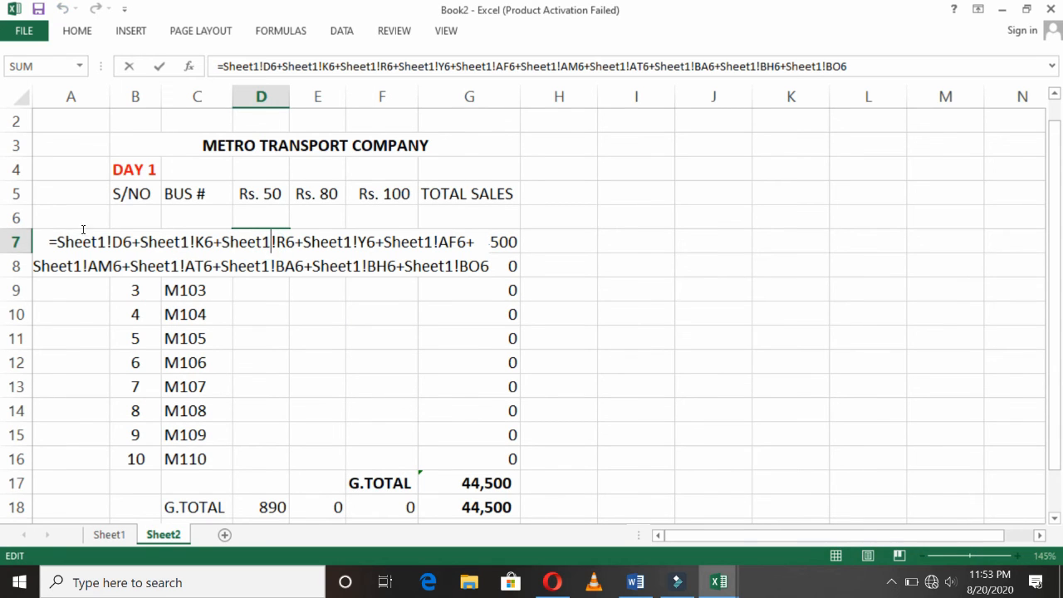
{"action": "left_click", "coordinate": [107, 242]}
{"action": "double_click", "coordinate": [125, 242]}
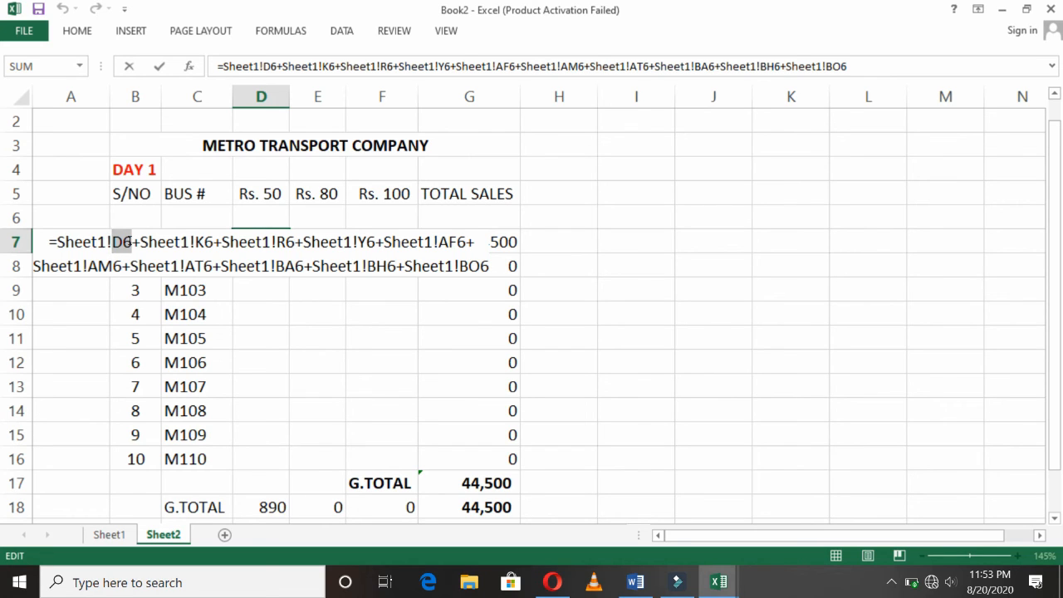
{"action": "key", "text": "Return"}
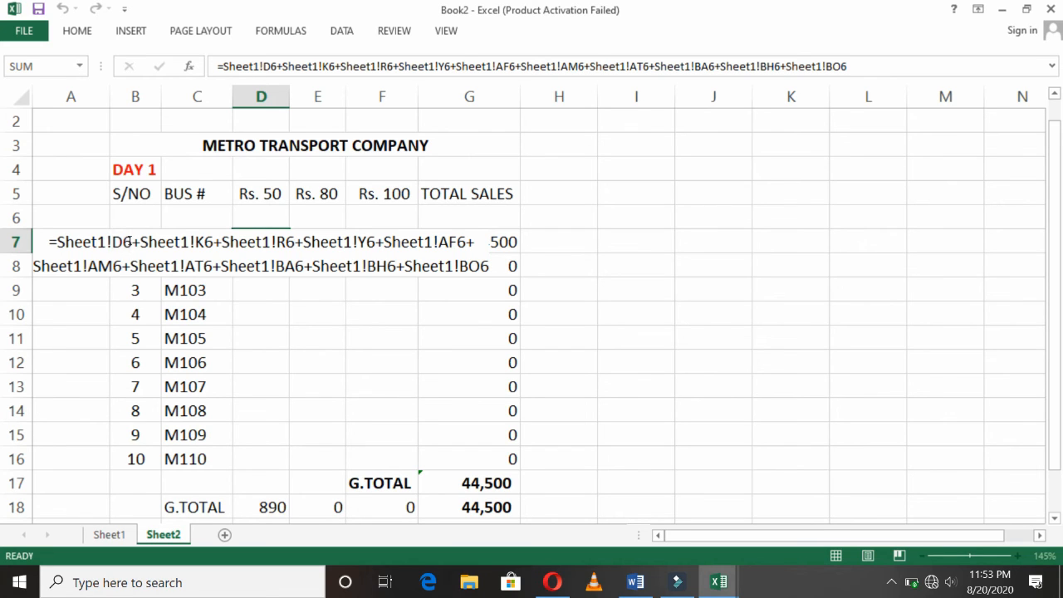
Copy bus M101's Rs. 50 formula from D7 into its Rs. 80 and Rs. 100 cells, E7:F7
{"action": "key", "text": "Up"}
{"action": "key", "text": "ctrl+c"}
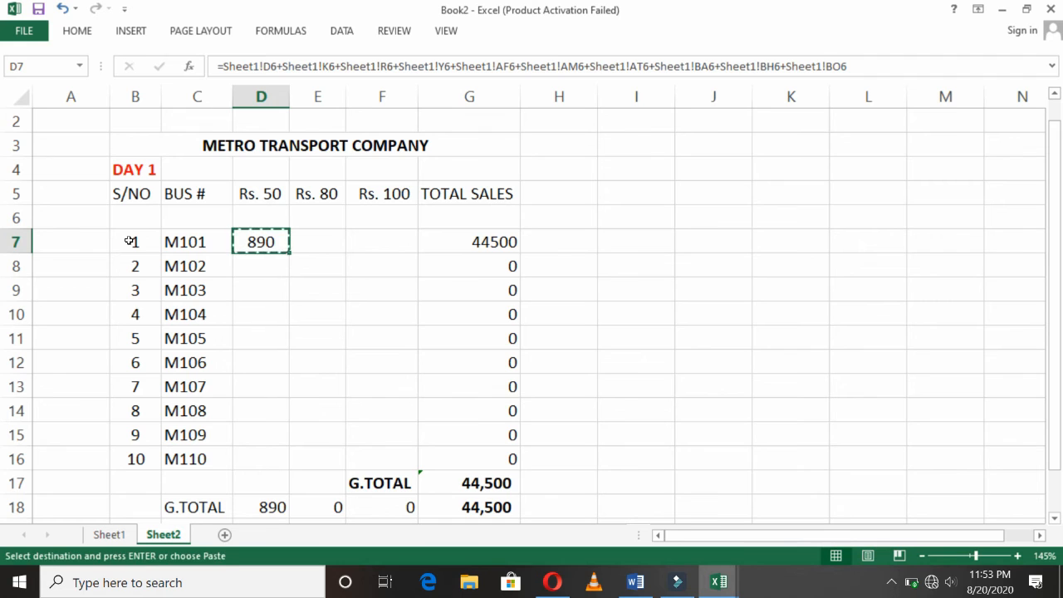
{"action": "key", "text": "Right"}
{"action": "key", "text": "shift+Right"}
{"action": "key", "text": "ctrl+v"}
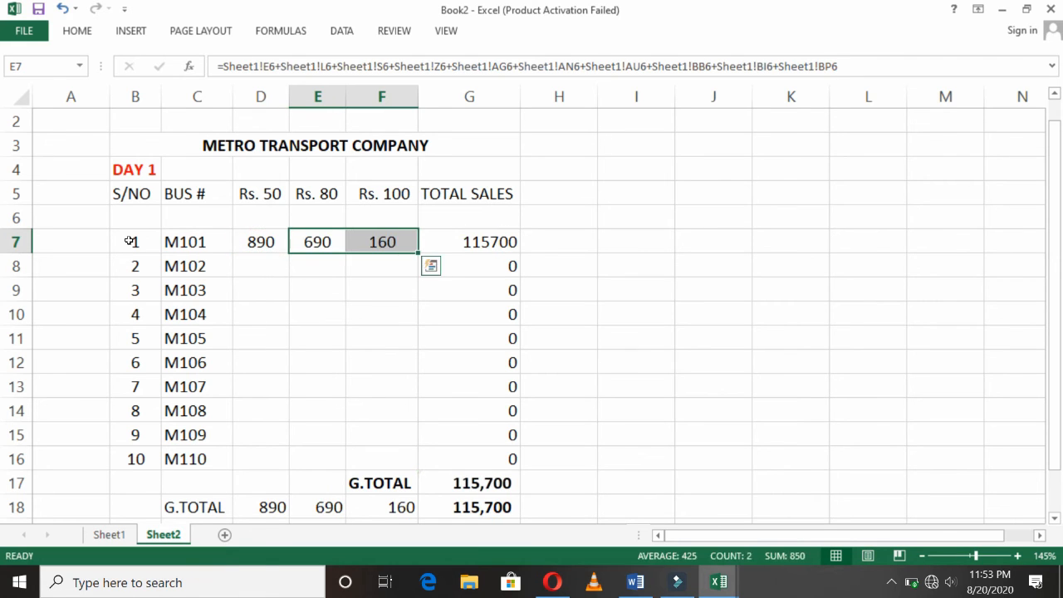
Copy bus M101's three ticket count formulas from D7:F7 to buses M102 through M110, range D8:F16
{"action": "key", "text": "Left"}
{"action": "key", "text": "shift+Right"}
{"action": "key", "text": "shift+Right"}
{"action": "key", "text": "ctrl+c"}
{"action": "key", "text": "Down"}
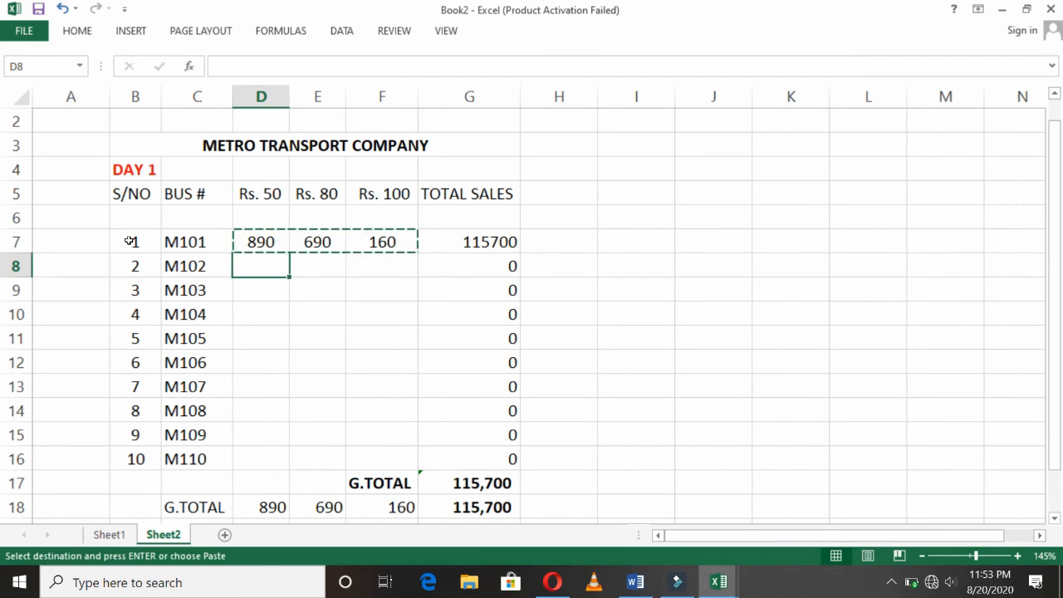
{"action": "key", "text": "shift+Down"}
{"action": "key", "text": "shift+Down"}
{"action": "key", "text": "shift+Down"}
{"action": "key", "text": "shift+Down"}
{"action": "key", "text": "shift+Down"}
{"action": "key", "text": "shift+Down"}
{"action": "key", "text": "shift+Down"}
{"action": "key", "text": "shift+Down"}
{"action": "key", "text": "shift+Right"}
{"action": "key", "text": "shift+Right"}
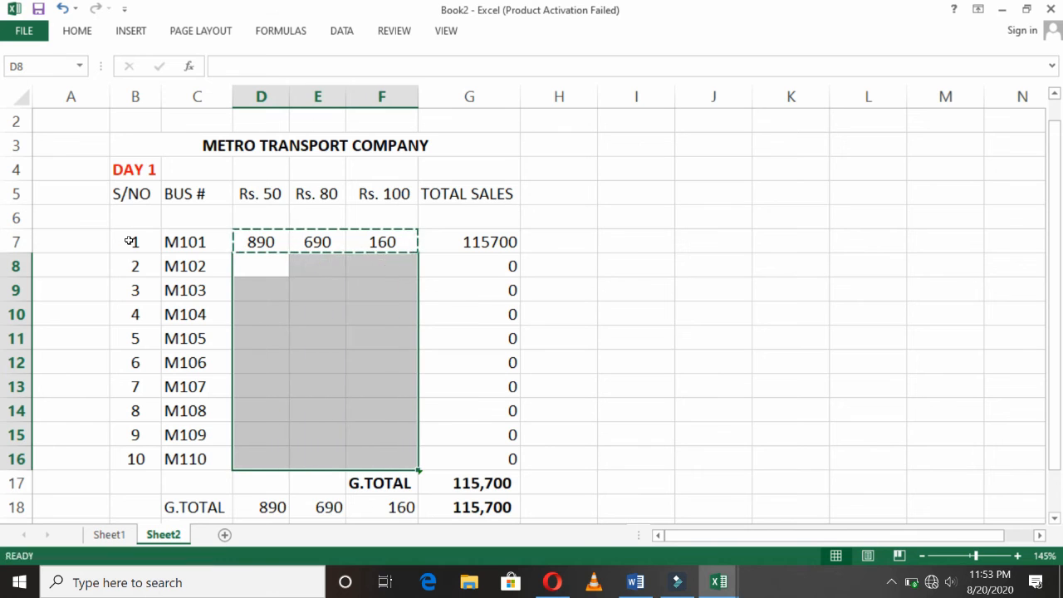
{"action": "key", "text": "Return"}
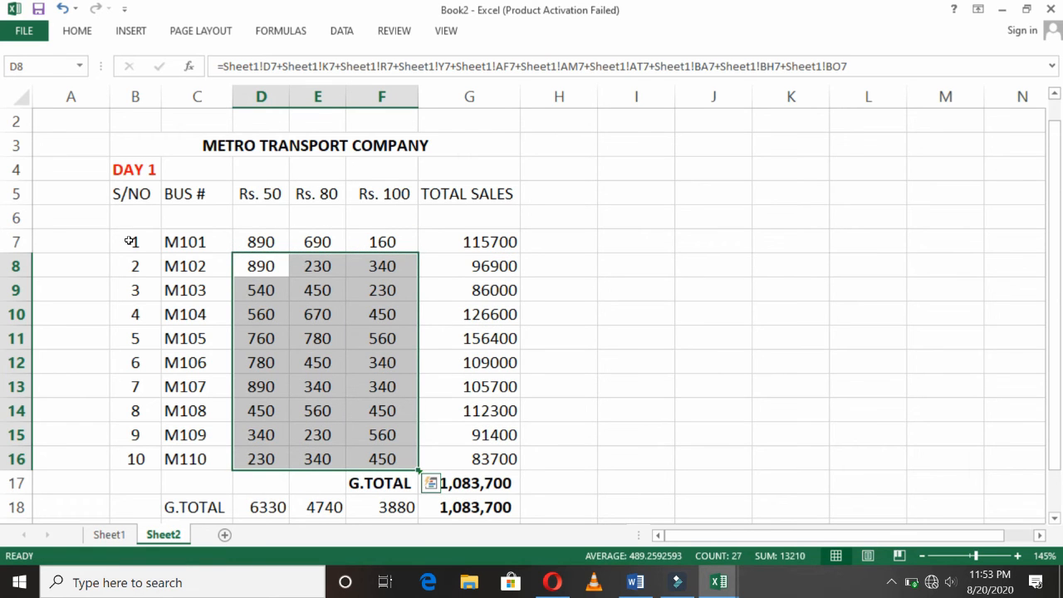
Examine the filled Sheet2 summary table from its heading down to the G.TOTAL and DIFF rows
{"action": "key", "text": "Down"}
{"action": "key", "text": "Down"}
{"action": "key", "text": "Down"}
{"action": "key", "text": "Down"}
{"action": "key", "text": "Down"}
{"action": "key", "text": "Down"}
{"action": "key", "text": "Down"}
{"action": "key", "text": "Down"}
{"action": "key", "text": "Down"}
{"action": "key", "text": "Down"}
{"action": "key", "text": "Down"}
{"action": "key", "text": "Down"}
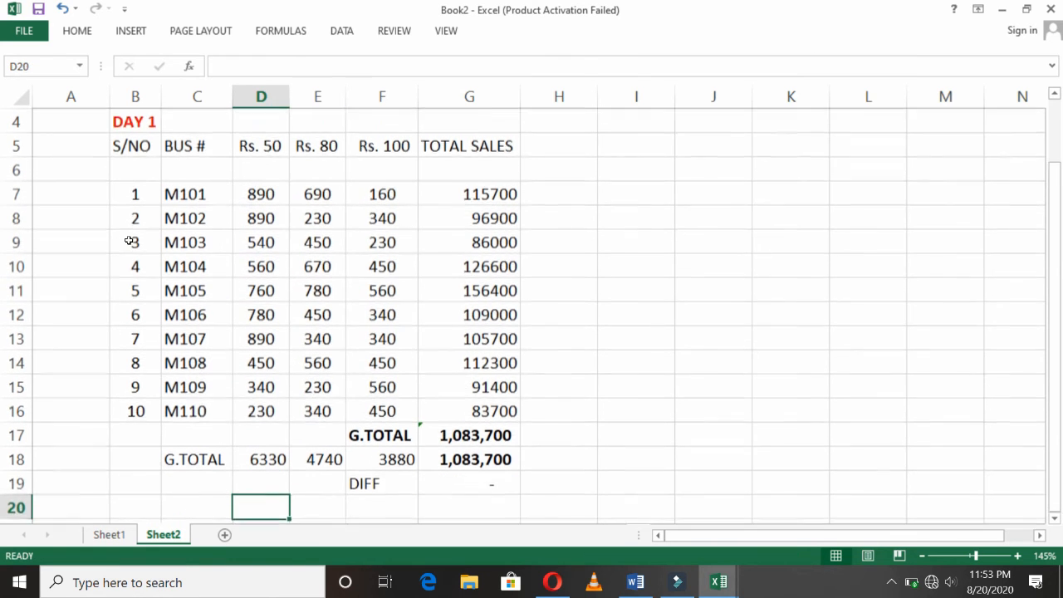
{"action": "key", "text": "Down"}
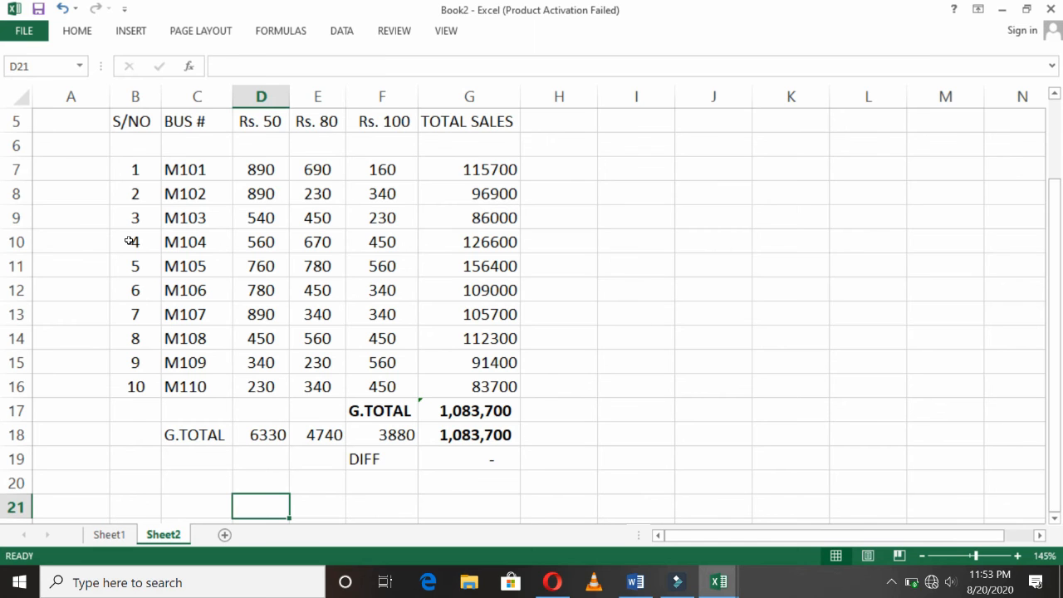
{"action": "key", "text": "Up"}
{"action": "key", "text": "Up"}
{"action": "key", "text": "Up"}
{"action": "key", "text": "Up"}
{"action": "key", "text": "Up"}
{"action": "key", "text": "Up"}
{"action": "key", "text": "Up"}
{"action": "key", "text": "Up"}
{"action": "key", "text": "Up"}
{"action": "key", "text": "Up"}
{"action": "key", "text": "Up"}
{"action": "key", "text": "Up"}
{"action": "key", "text": "Up"}
{"action": "key", "text": "Up"}
{"action": "key", "text": "Up"}
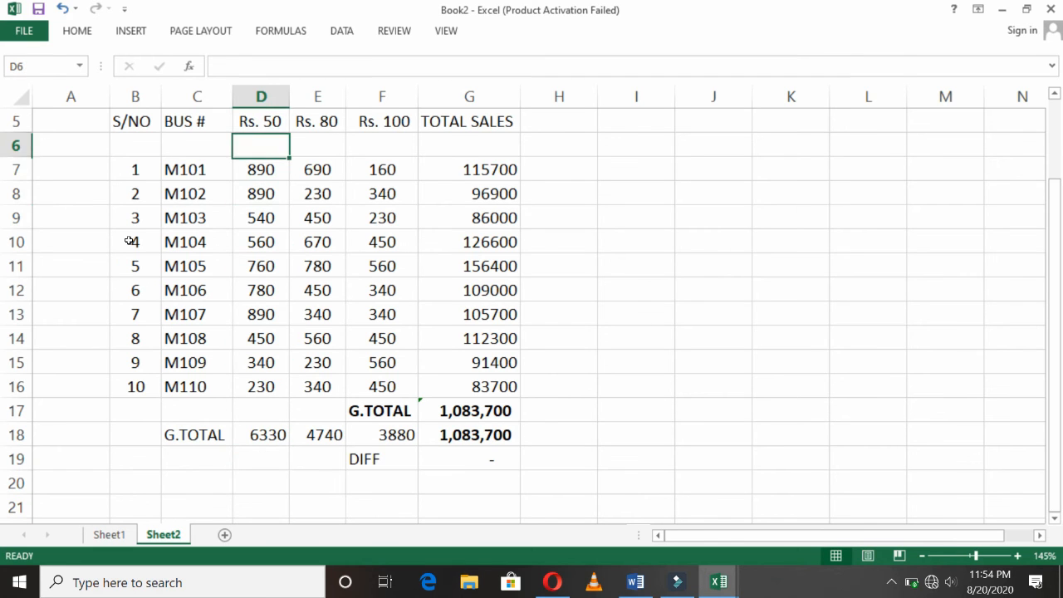
{"action": "key", "text": "Up"}
{"action": "key", "text": "Up"}
{"action": "key", "text": "Up"}
{"action": "key", "text": "Down"}
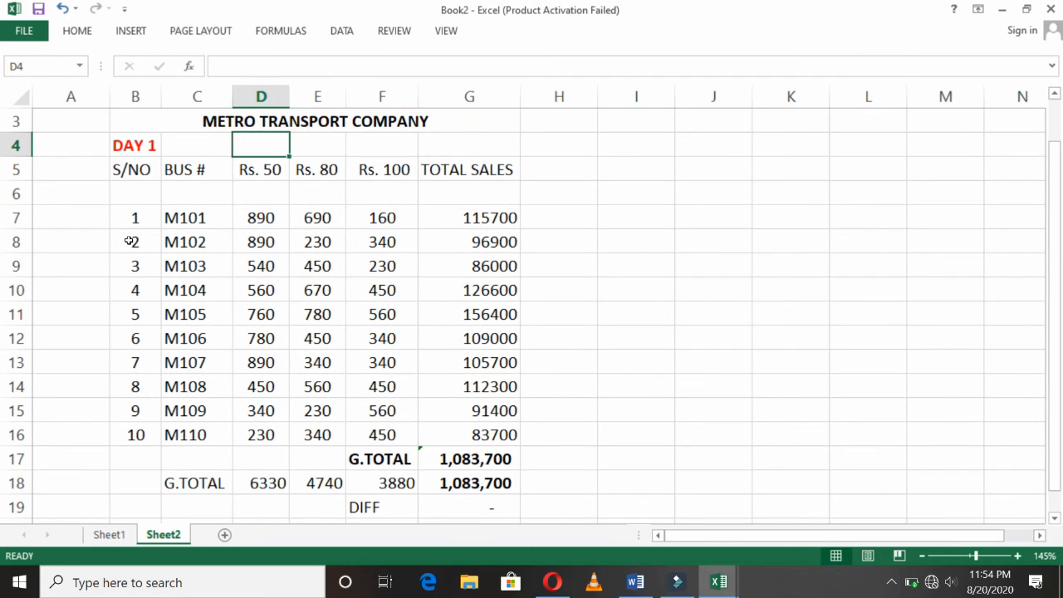
{"action": "key", "text": "Down"}
{"action": "key", "text": "Down"}
{"action": "key", "text": "Down"}
{"action": "key", "text": "Down"}
{"action": "key", "text": "Down"}
{"action": "key", "text": "Down"}
{"action": "key", "text": "Down"}
{"action": "key", "text": "Down"}
{"action": "key", "text": "Down"}
{"action": "key", "text": "Down"}
{"action": "key", "text": "Down"}
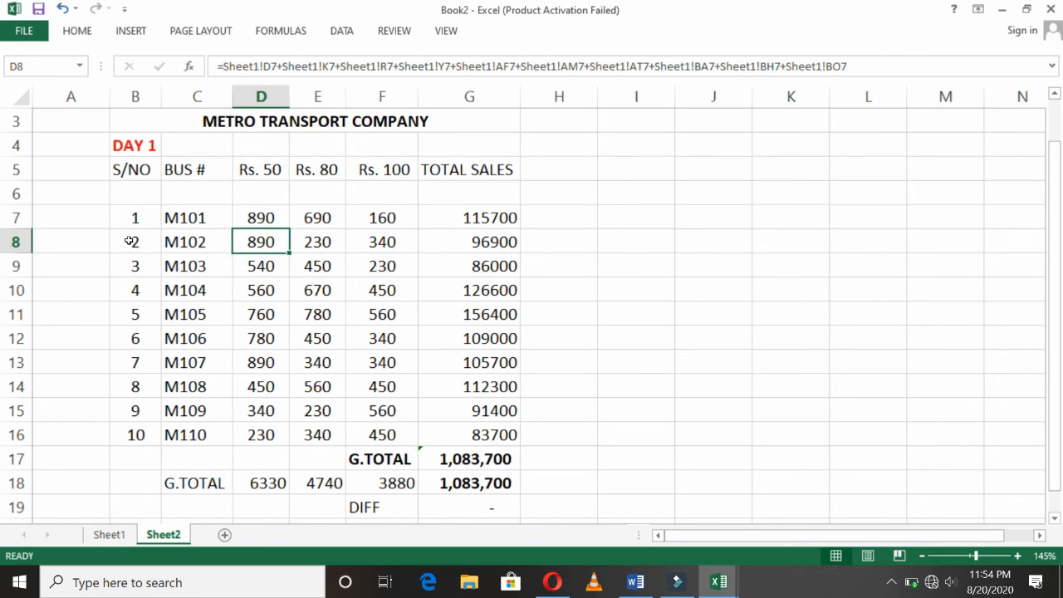
{"action": "key", "text": "Down"}
{"action": "key", "text": "Down"}
{"action": "key", "text": "Down"}
{"action": "key", "text": "Down"}
{"action": "key", "text": "Down"}
{"action": "key", "text": "Down"}
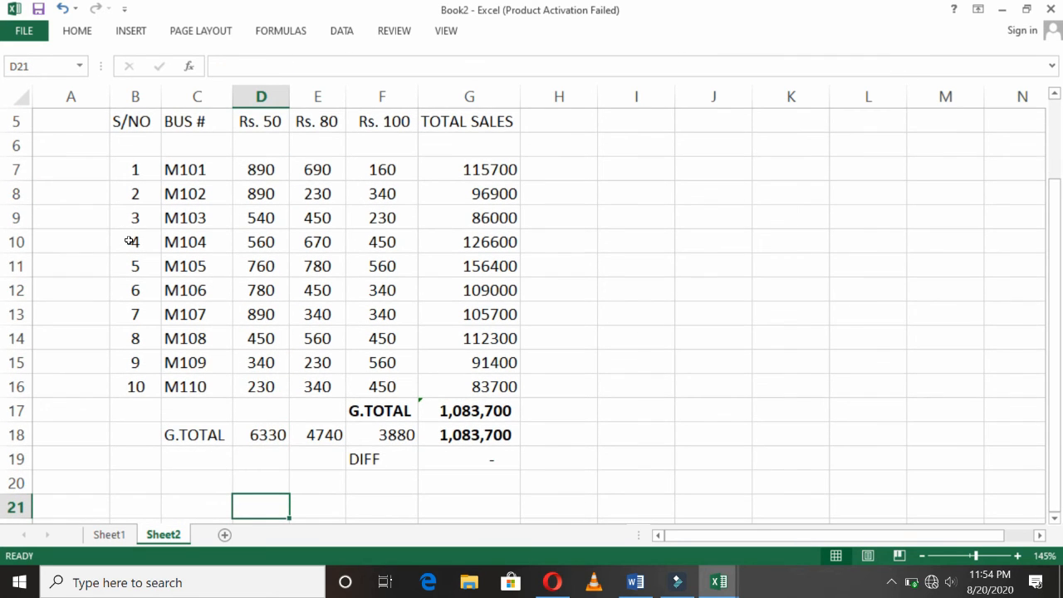
Insert an empty 2-D clustered column chart and place it beside the summary table, starting at column H
{"action": "left_click", "coordinate": [133, 31]}
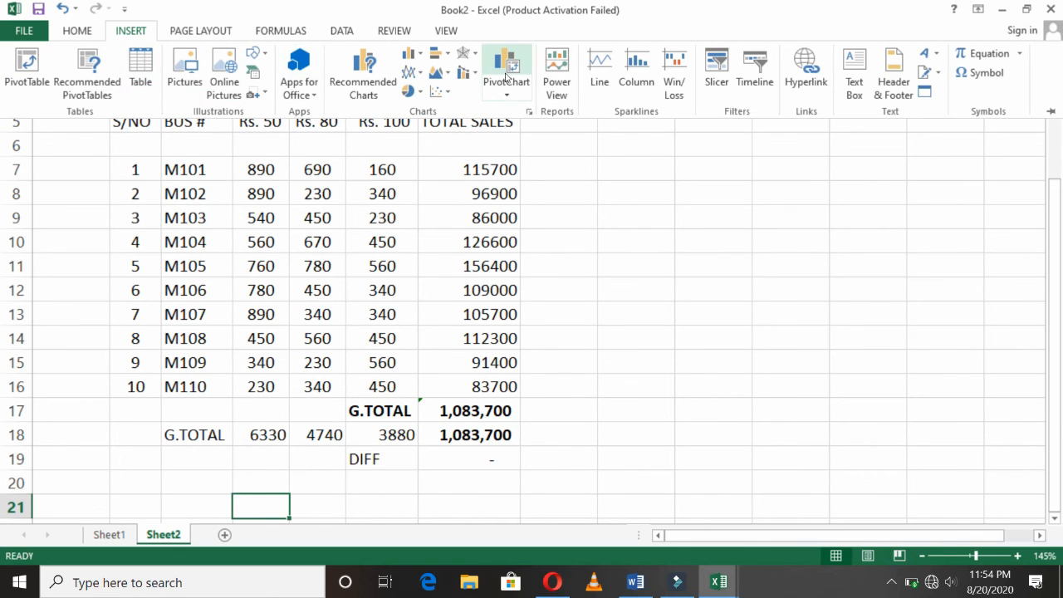
{"action": "left_click", "coordinate": [412, 56]}
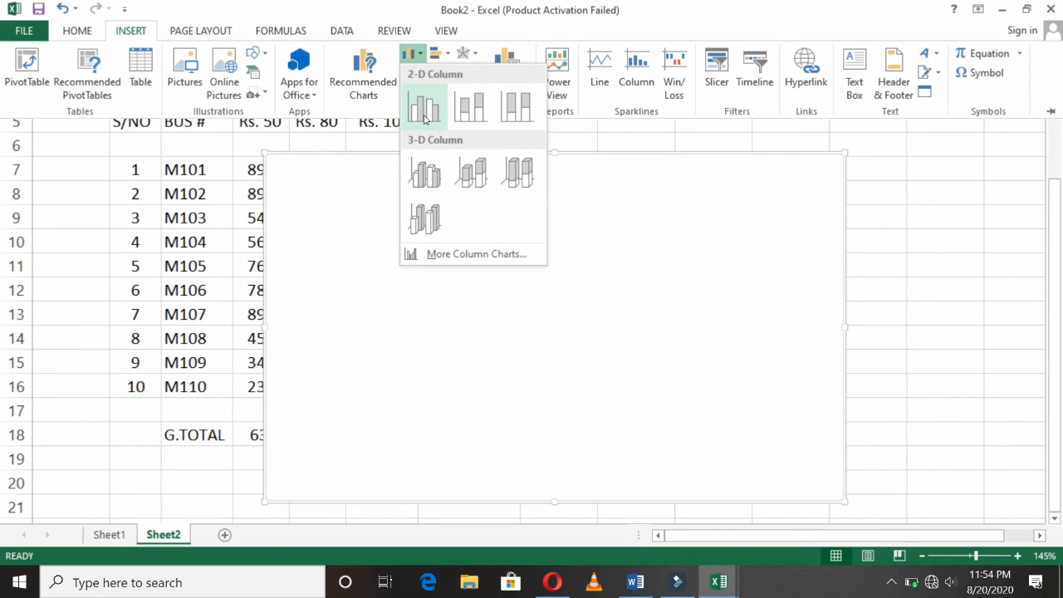
{"action": "left_click", "coordinate": [424, 112]}
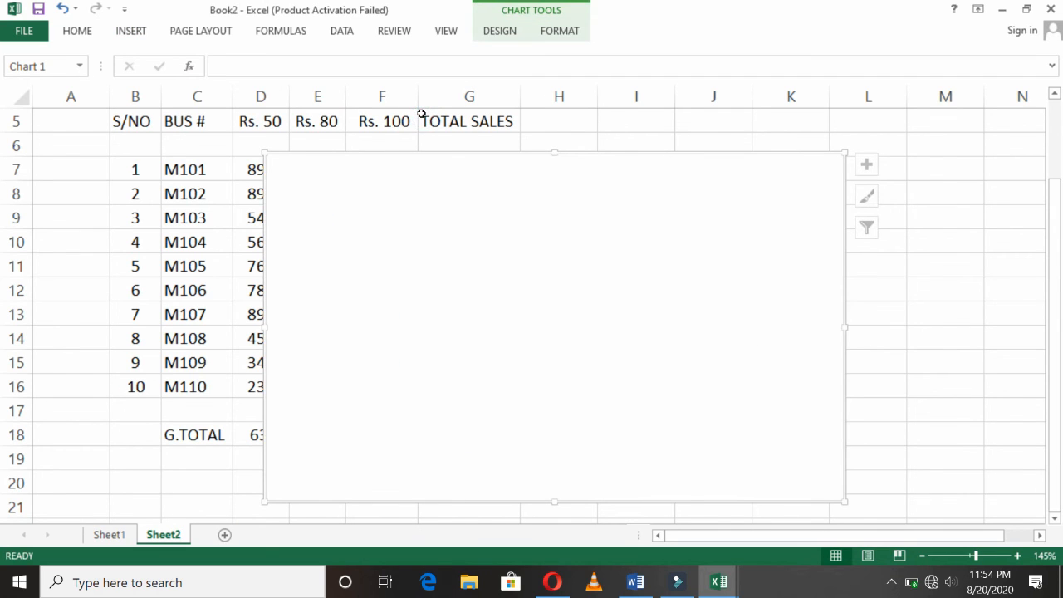
{"action": "left_click_drag", "start_coordinate": [446, 154], "coordinate": [703, 273]}
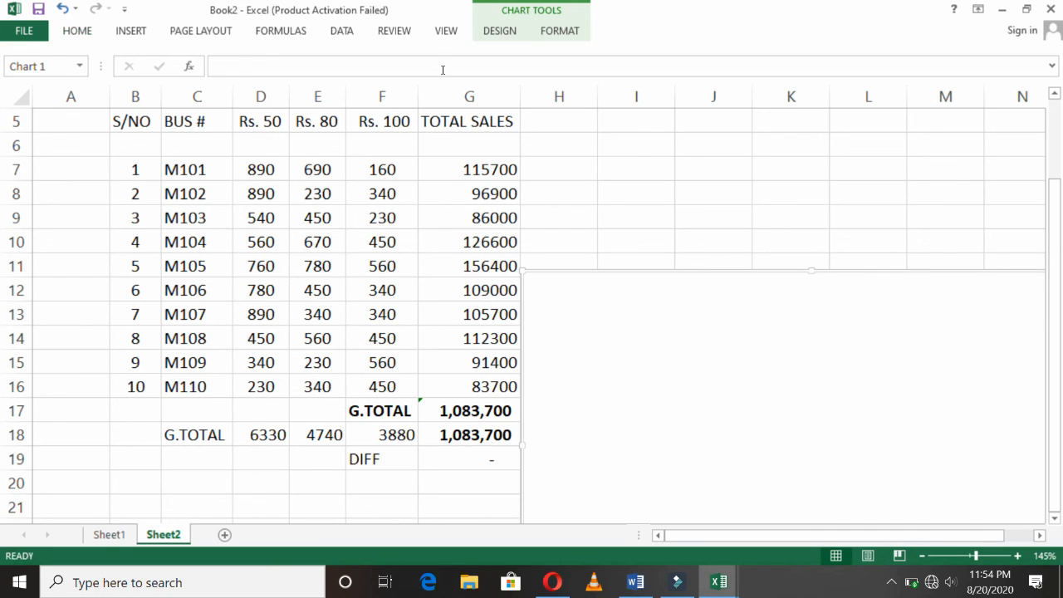
{"action": "left_click_drag", "start_coordinate": [610, 270], "coordinate": [608, 123]}
Set the chart's data range to the bus numbers C7:C16 and the total sales G7:G16 on Sheet2
{"action": "left_click", "coordinate": [536, 12]}
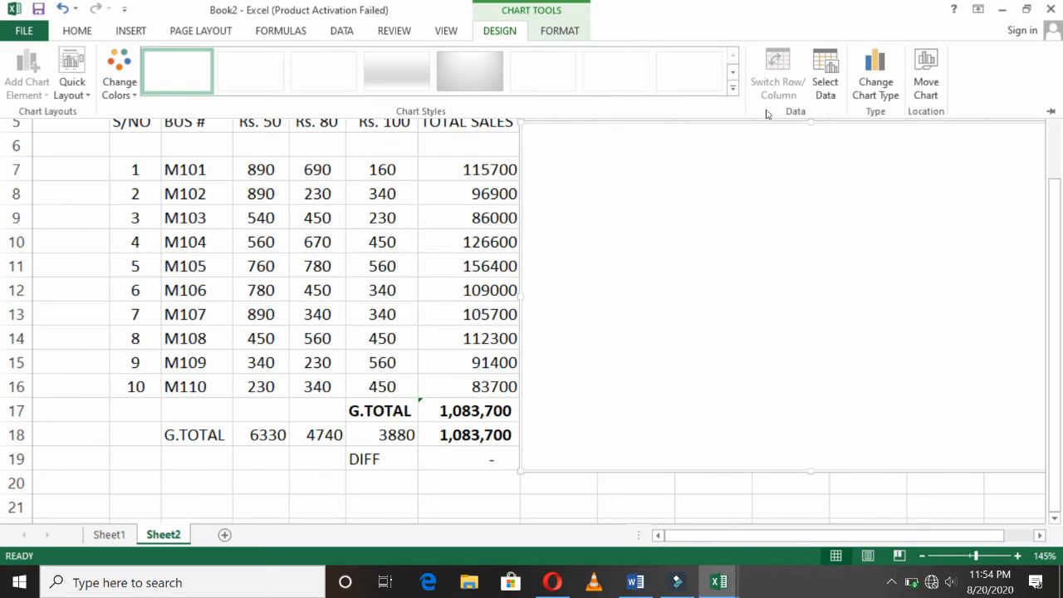
{"action": "left_click", "coordinate": [837, 88]}
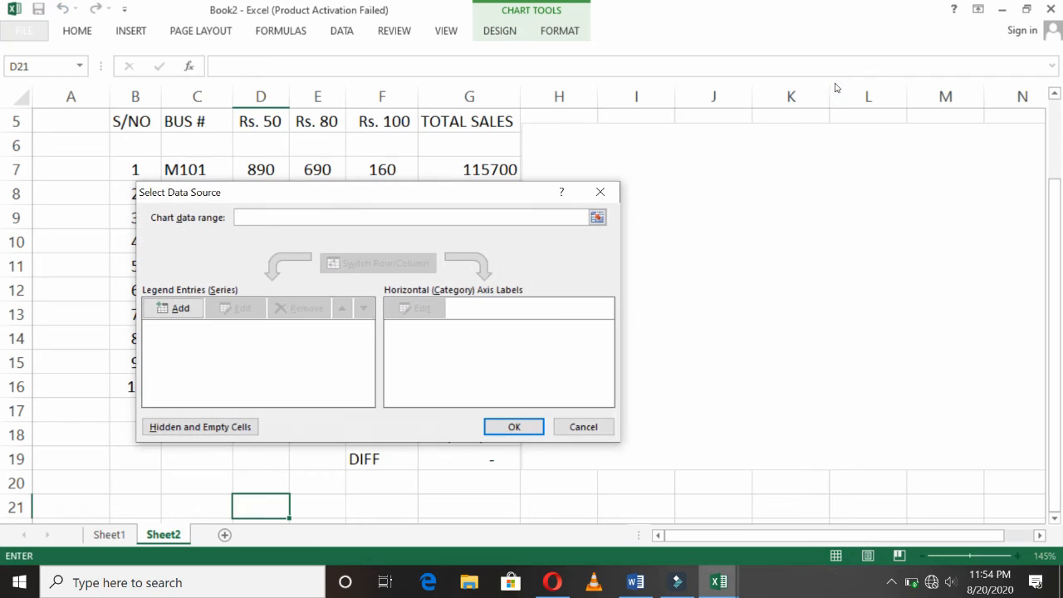
{"action": "left_click", "coordinate": [596, 218]}
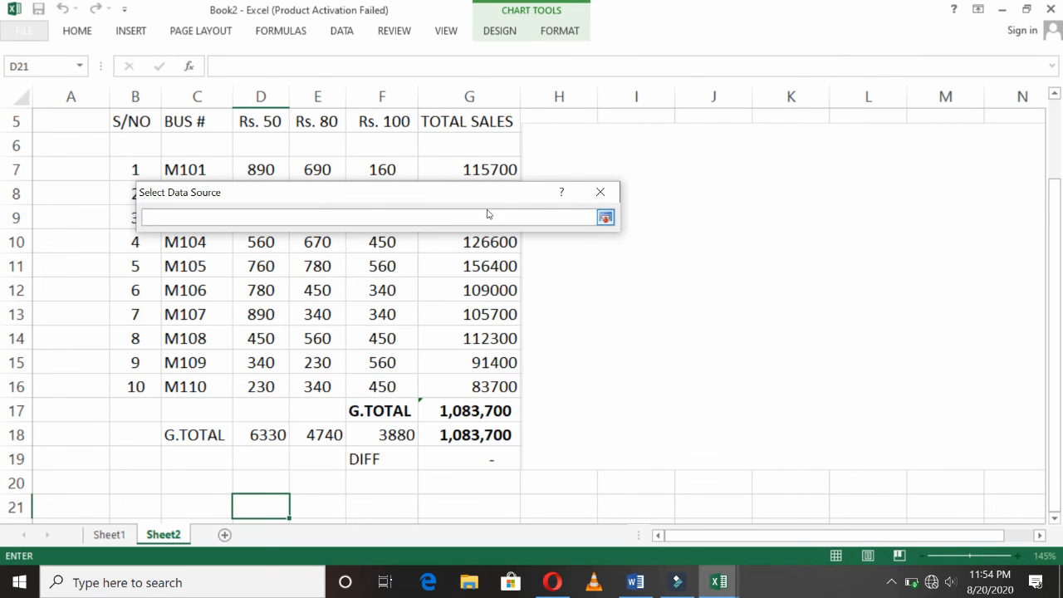
{"action": "left_click_drag", "start_coordinate": [473, 192], "coordinate": [905, 368]}
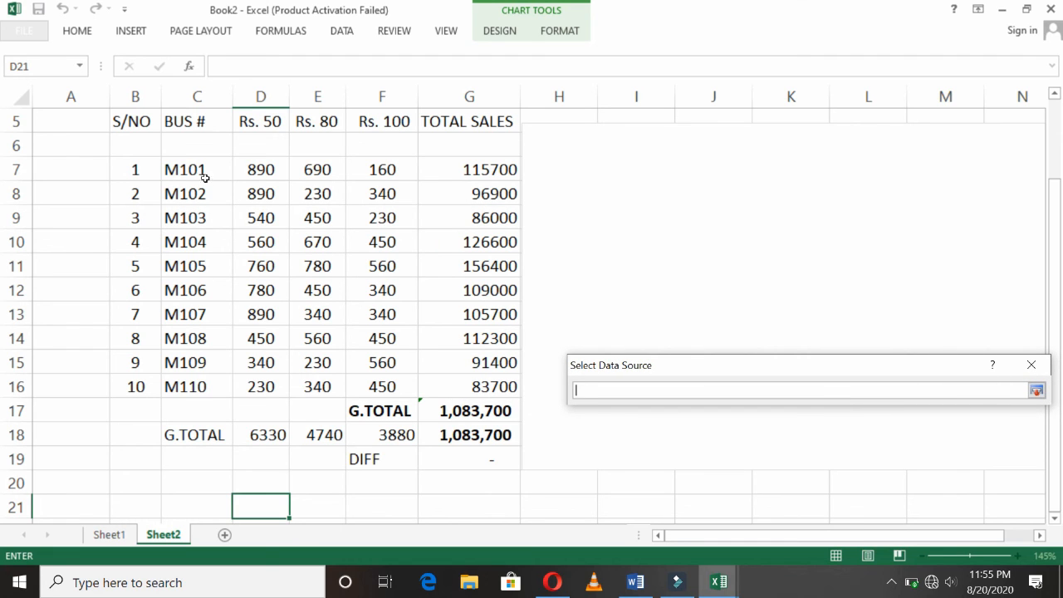
{"action": "left_click_drag", "start_coordinate": [201, 170], "coordinate": [225, 389]}
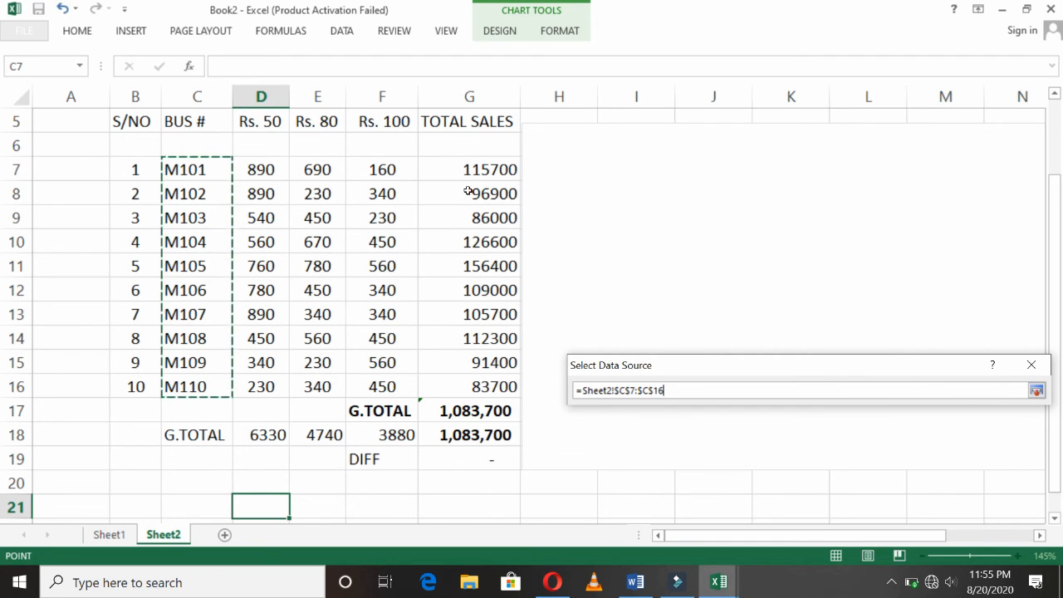
{"action": "left_click_drag", "start_coordinate": [474, 167], "coordinate": [496, 391]}
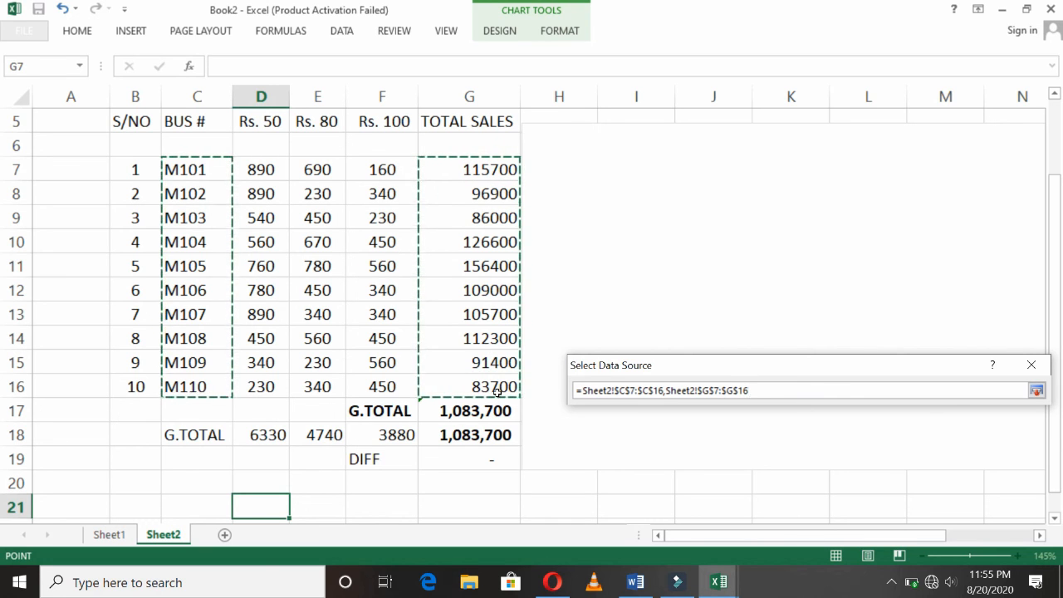
{"action": "left_click", "coordinate": [1036, 391]}
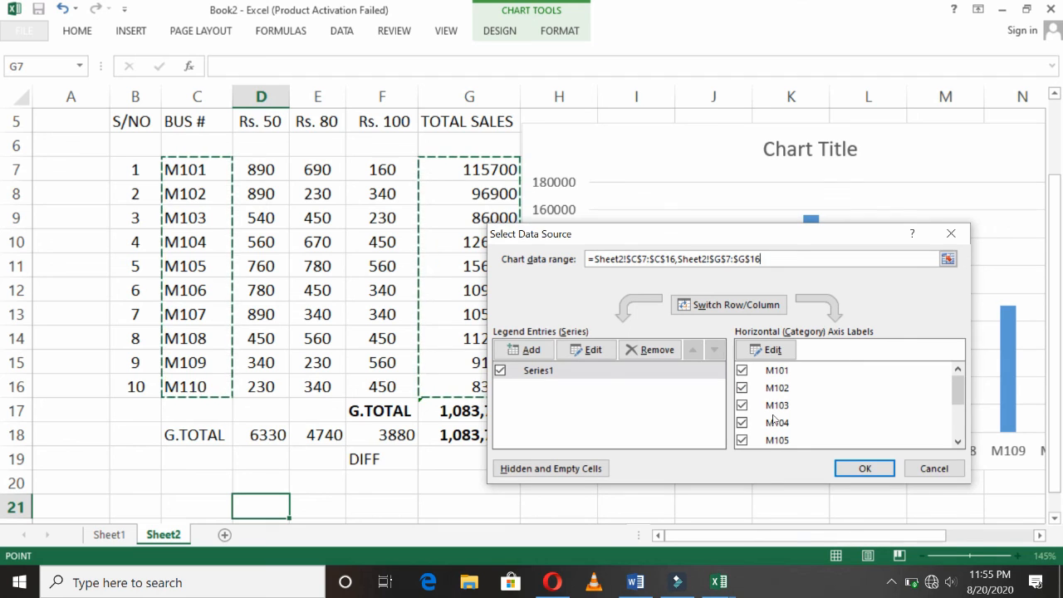
{"action": "left_click", "coordinate": [865, 468]}
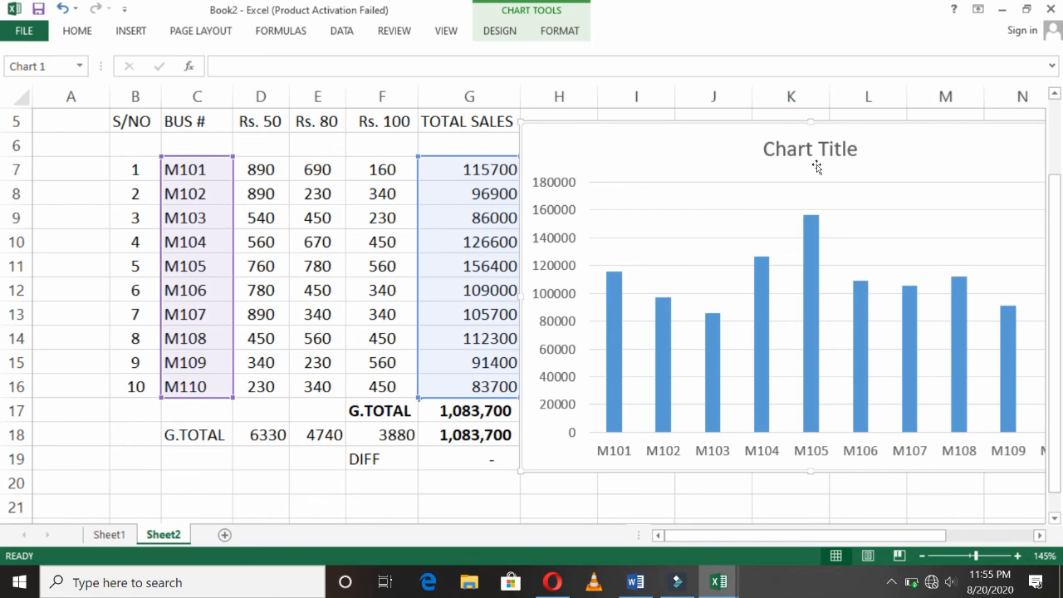
Change the chart title to "METRO BUS SYSTEM - 1 TO 10 DAYS SALES"
{"action": "left_click", "coordinate": [798, 148]}
{"action": "double_click", "coordinate": [798, 148]}
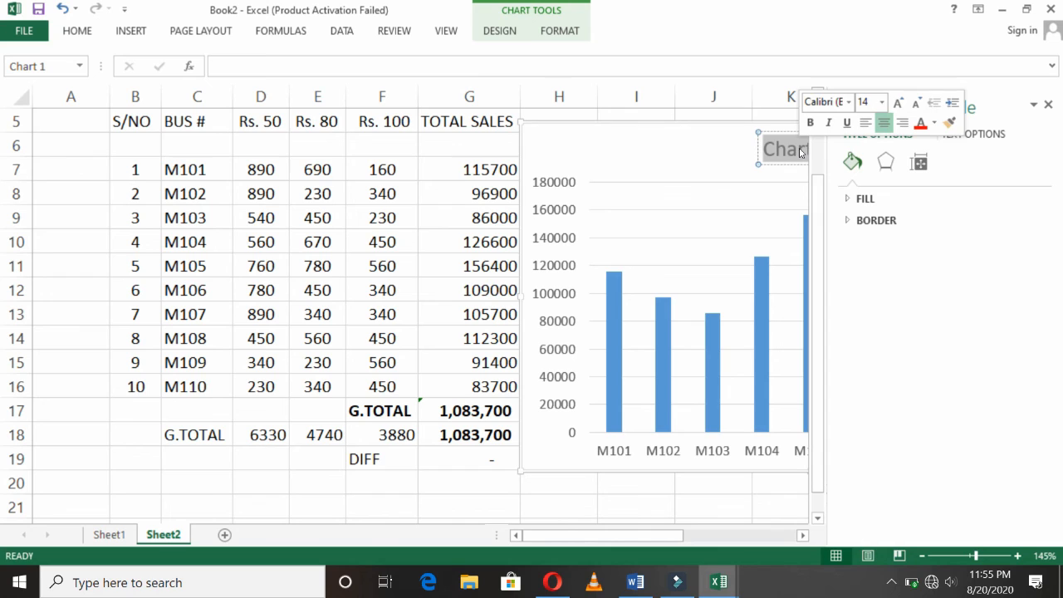
{"action": "type", "text": "ME"}
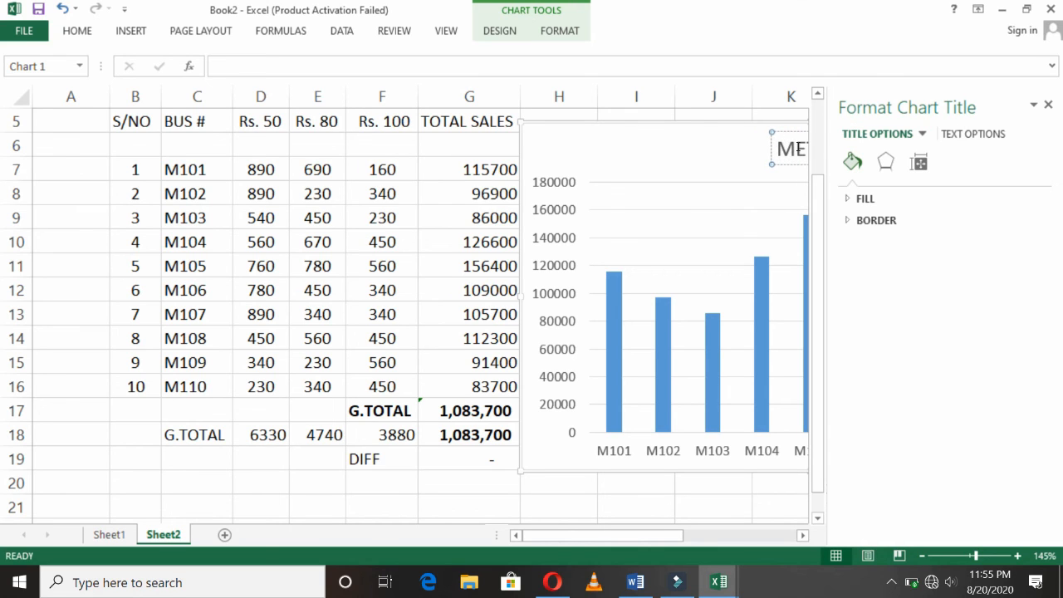
{"action": "type", "text": "TRO"}
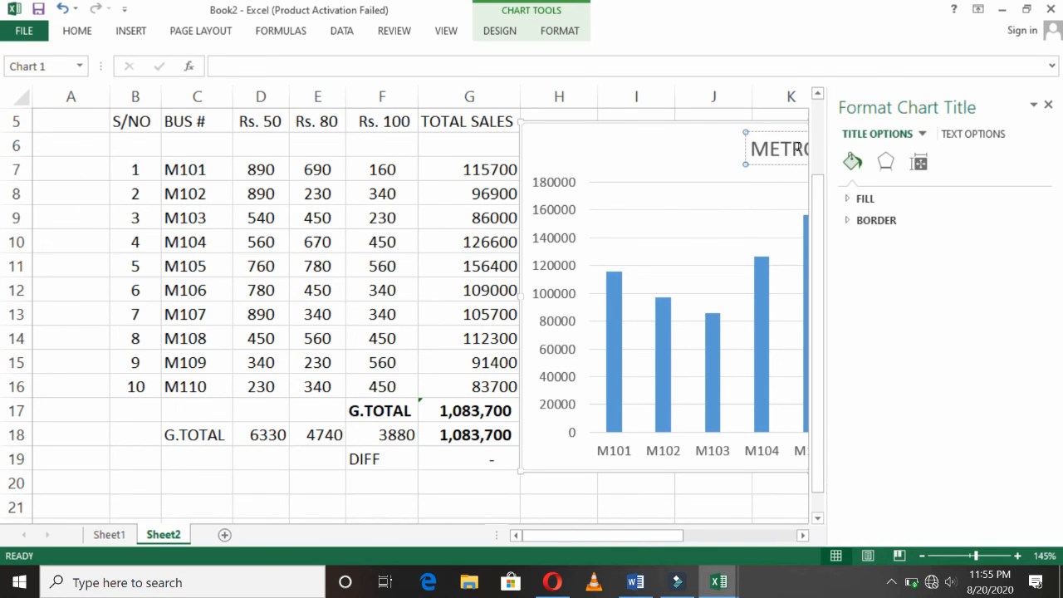
{"action": "type", "text": "BUS SA"}
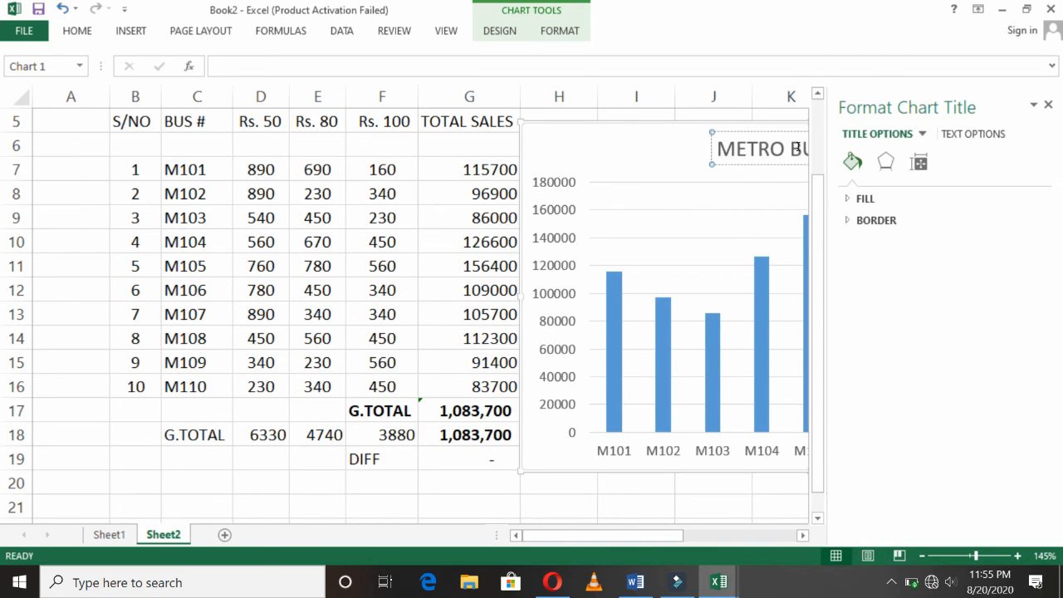
{"action": "left_click", "coordinate": [1048, 104]}
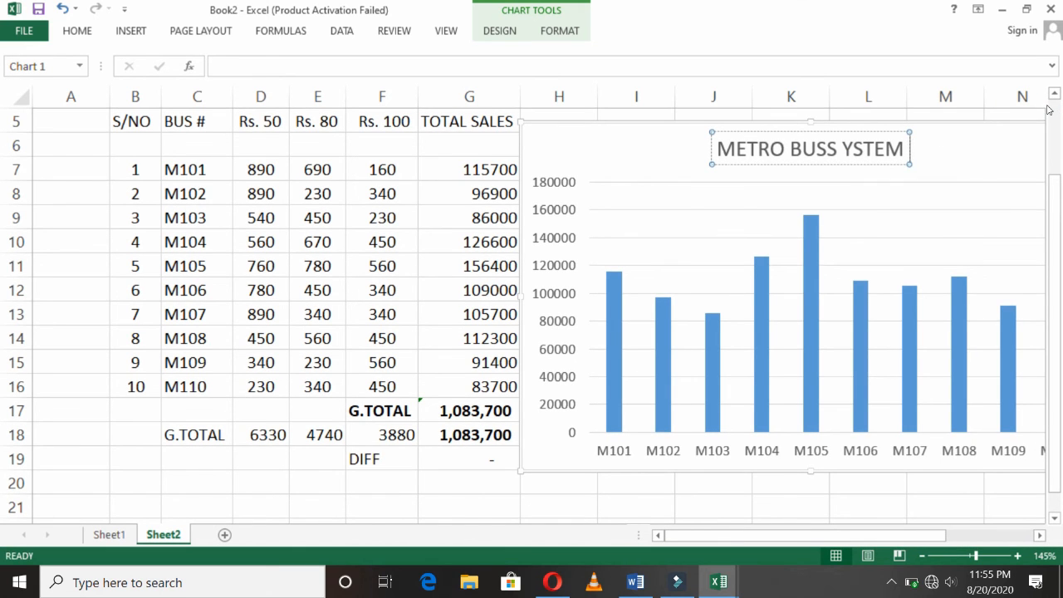
{"action": "key", "text": "Left"}
{"action": "key", "text": "Left"}
{"action": "key", "text": "Left"}
{"action": "key", "text": "Left"}
{"action": "key", "text": "Left"}
{"action": "key", "text": "Right"}
{"action": "key", "text": "Right"}
{"action": "key", "text": "Right"}
{"action": "type", "text": "- 1 T"}
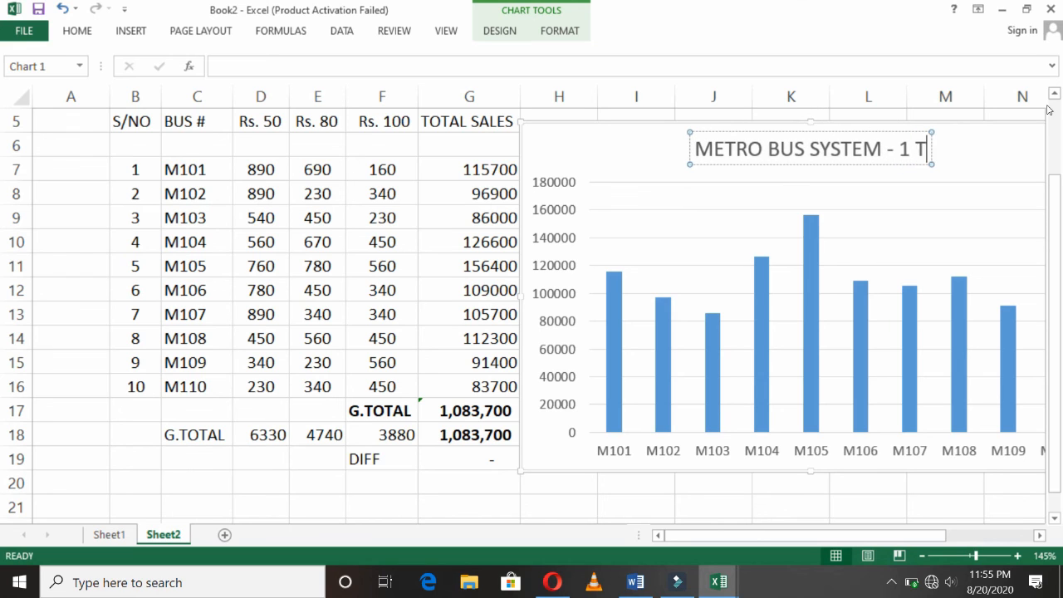
{"action": "type", "text": "O 10 DAY"}
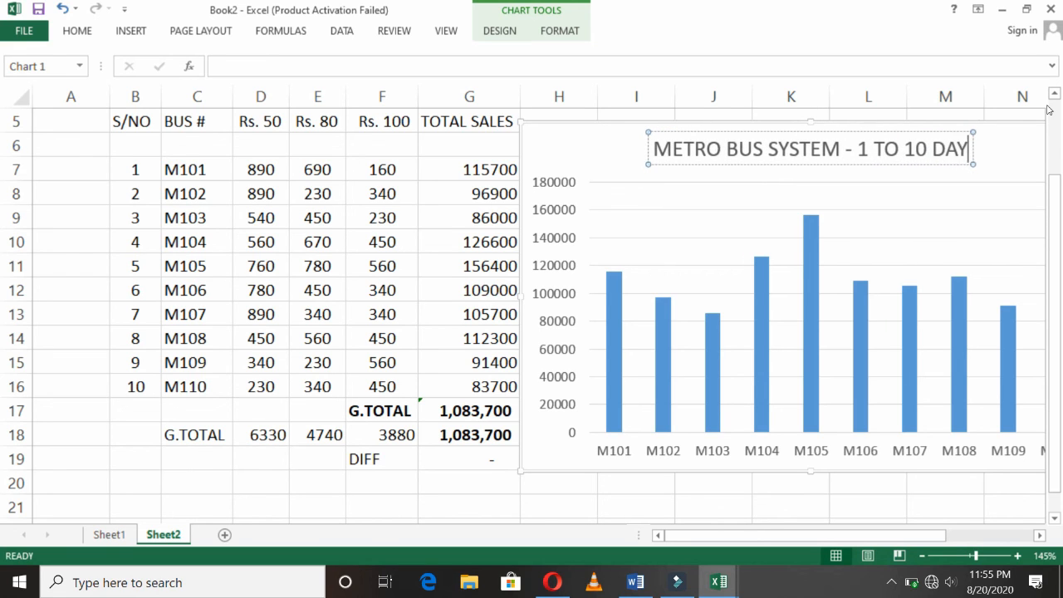
{"action": "type", "text": "S SALES"}
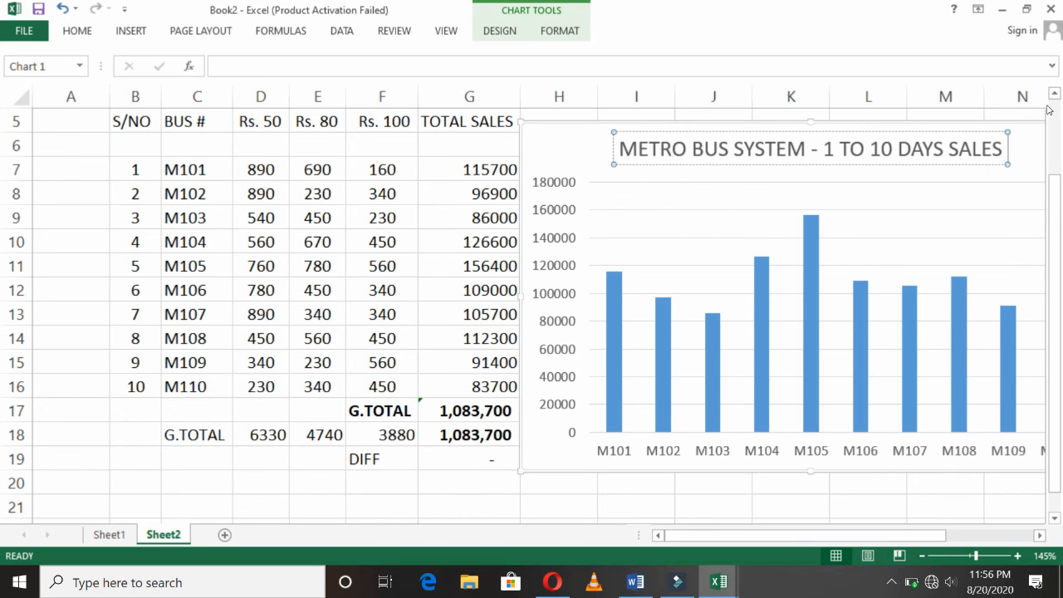
{"action": "key", "text": "Return"}
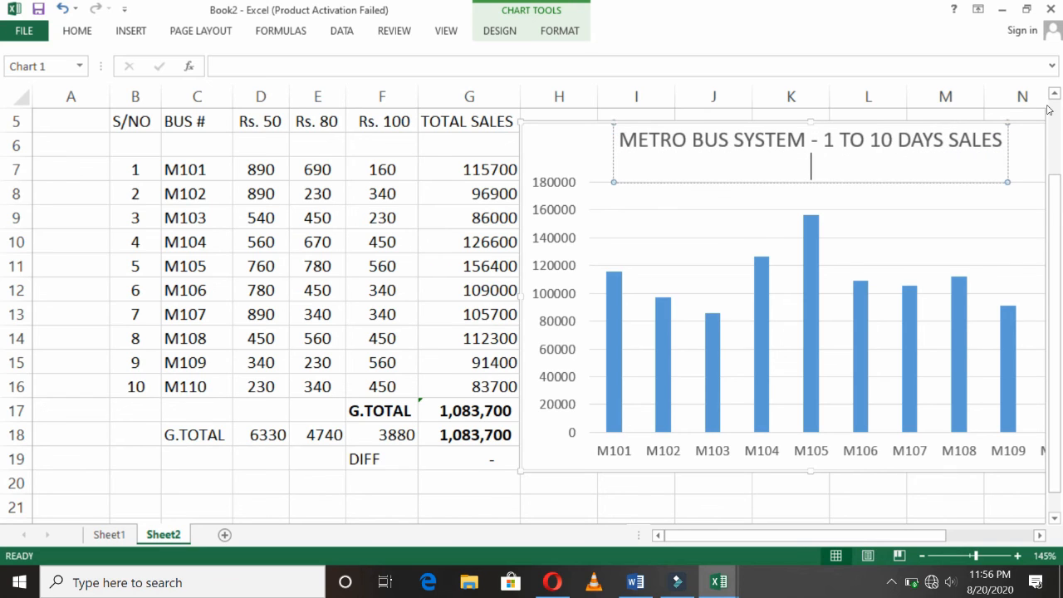
{"action": "key", "text": "BackSpace"}
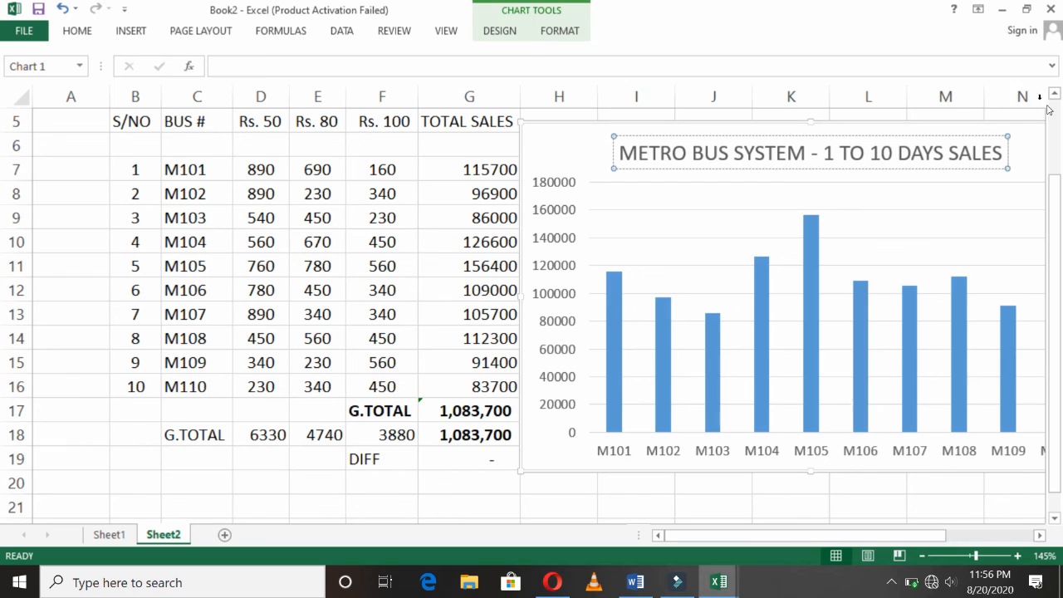
{"action": "left_click", "coordinate": [794, 195]}
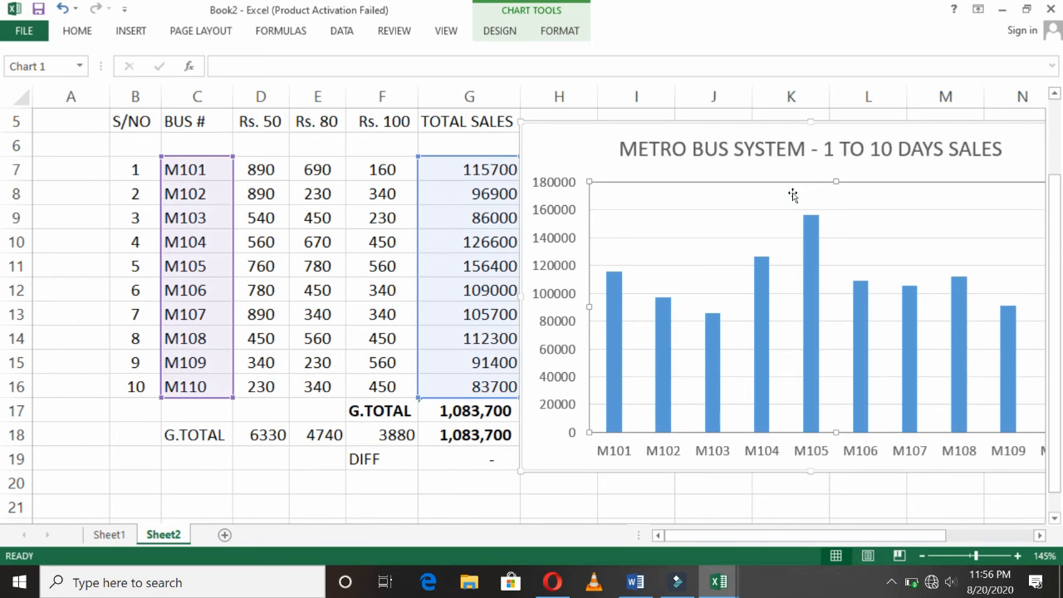